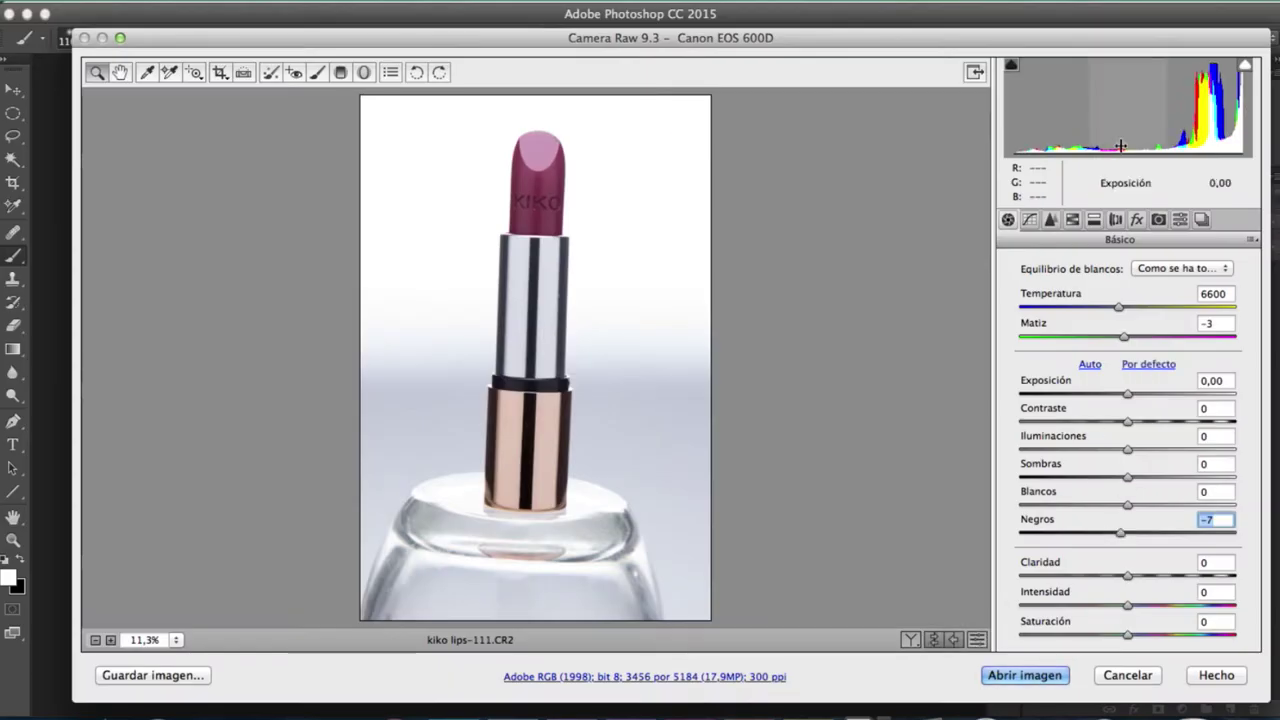
# - Darken the blacks, lift the highlights and contrast, and narrow the purple and green Defringe ranges
pyautogui.moveTo(1102, 532); pyautogui.dragTo(1107, 532)
pyautogui.moveTo(1128, 449); pyautogui.dragTo(1137, 449)
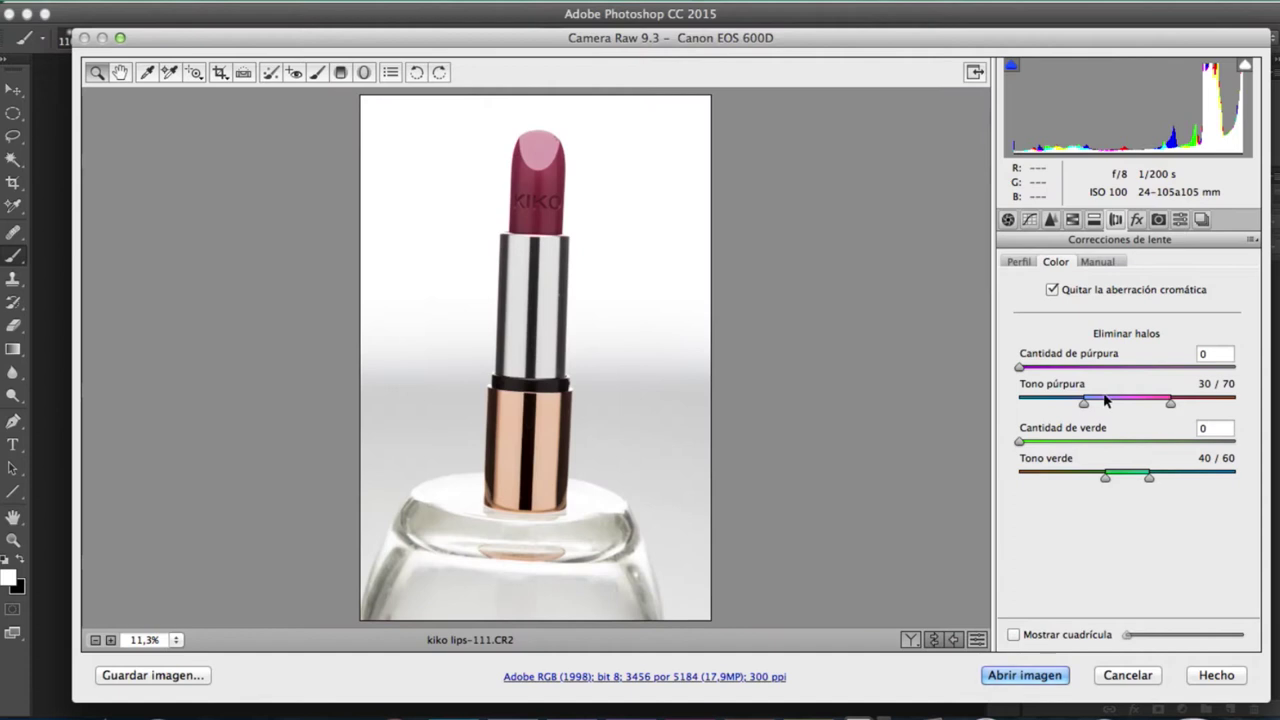
pyautogui.moveTo(1105, 400); pyautogui.dragTo(1145, 390)
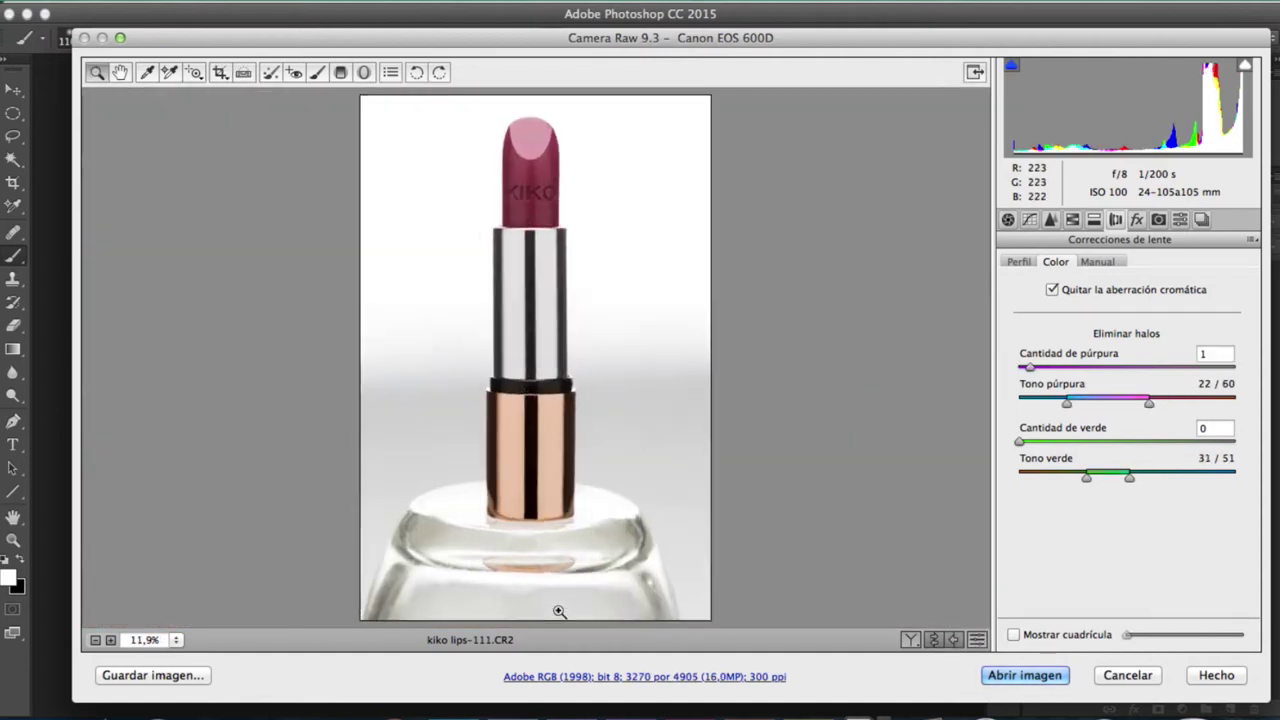
# - Fit the photo in view, compare before and after, and open it in Photoshop
pyautogui.click(1007, 220)
pyautogui.click(910, 639)
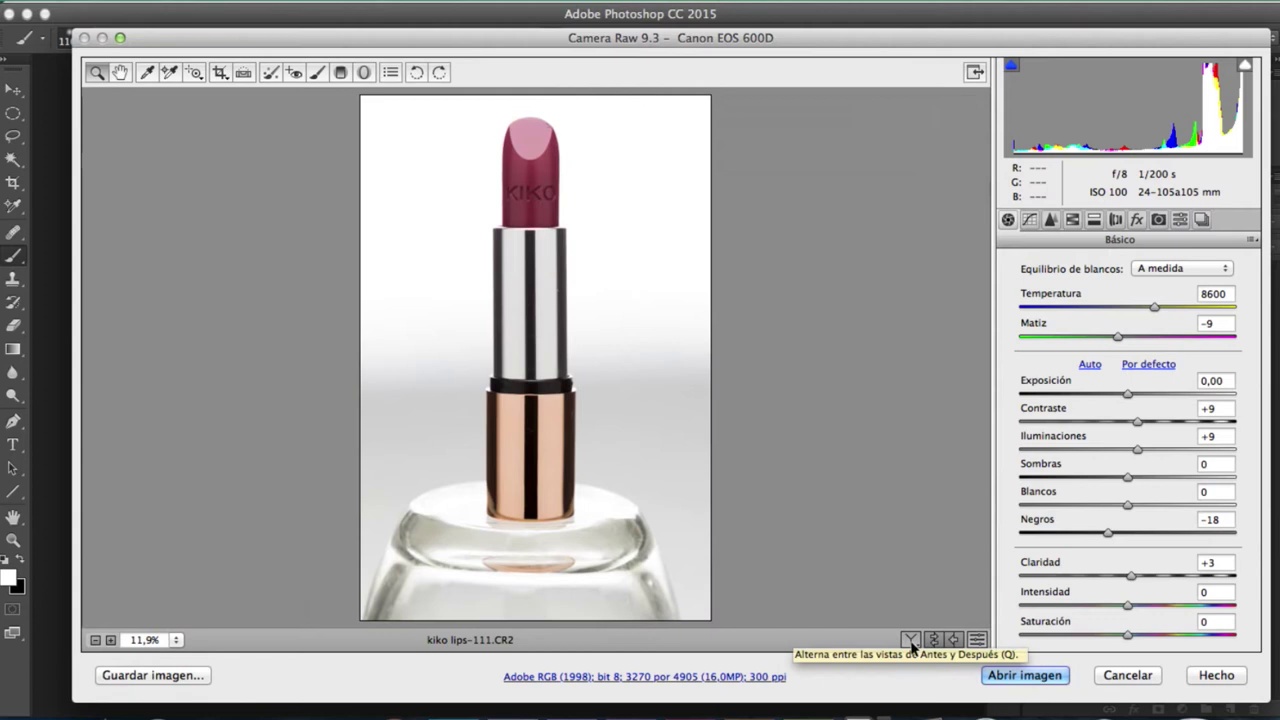
pyautogui.click(1024, 675)
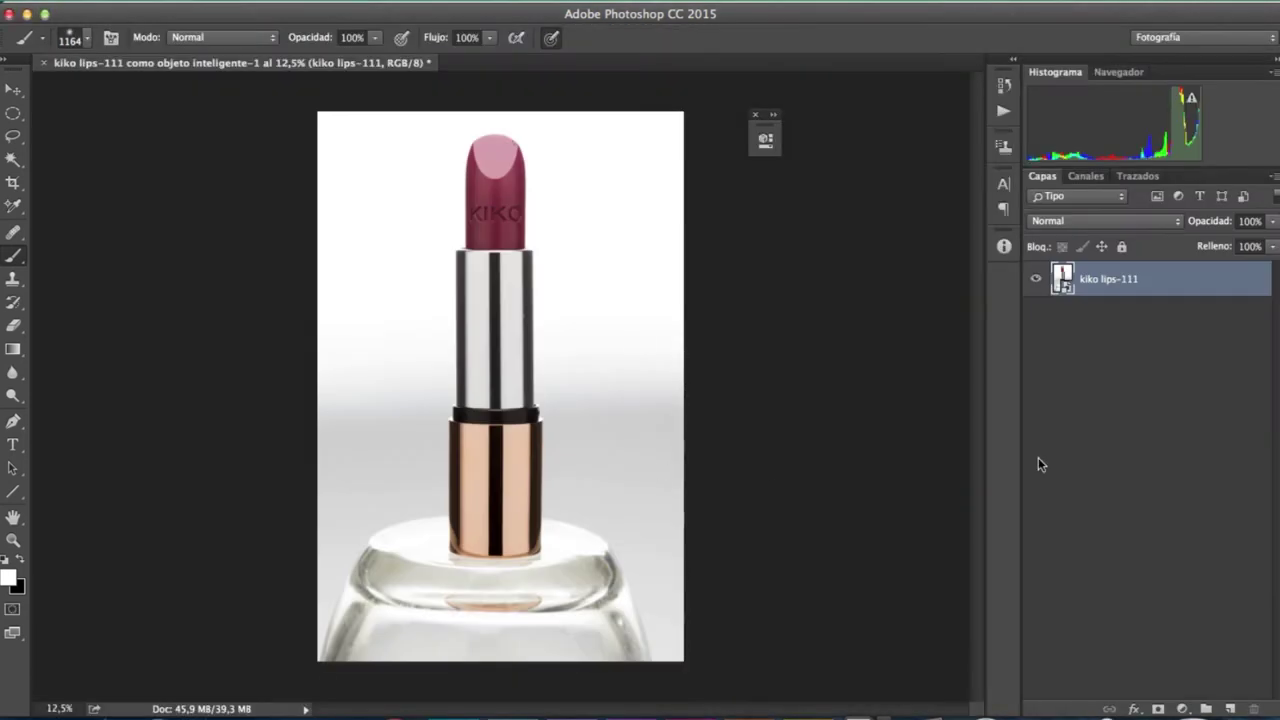
# - Zoom in on the KIKO lettering, then duplicate the photo layer and rasterize the copy
pyautogui.press('z')
pyautogui.moveTo(486, 194); pyautogui.dragTo(560, 200)
pyautogui.hotkey('ctrl', 'j')
pyautogui.rightClick(1095, 279)
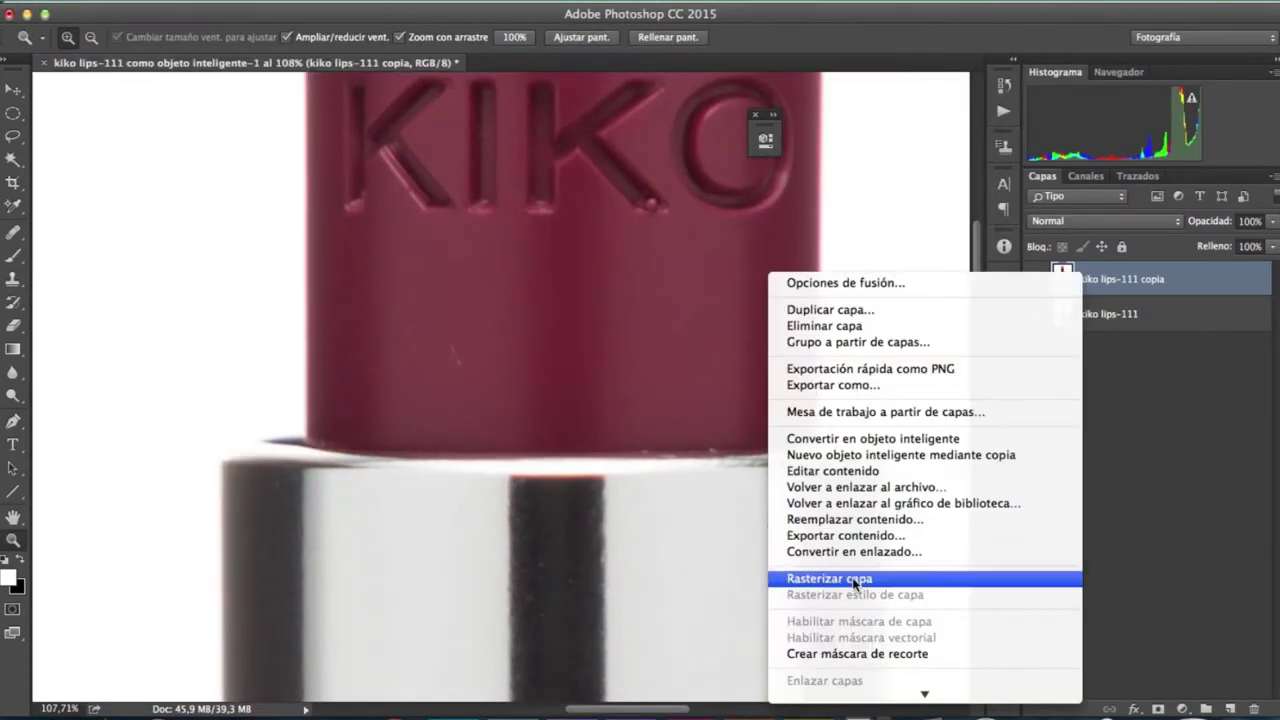
pyautogui.click(900, 577)
# - Apply Dust & Scratches (Polvo y rascaduras) to the copy and hide it with a black layer mask
pyautogui.click(530, 0)
pyautogui.click(800, 374)
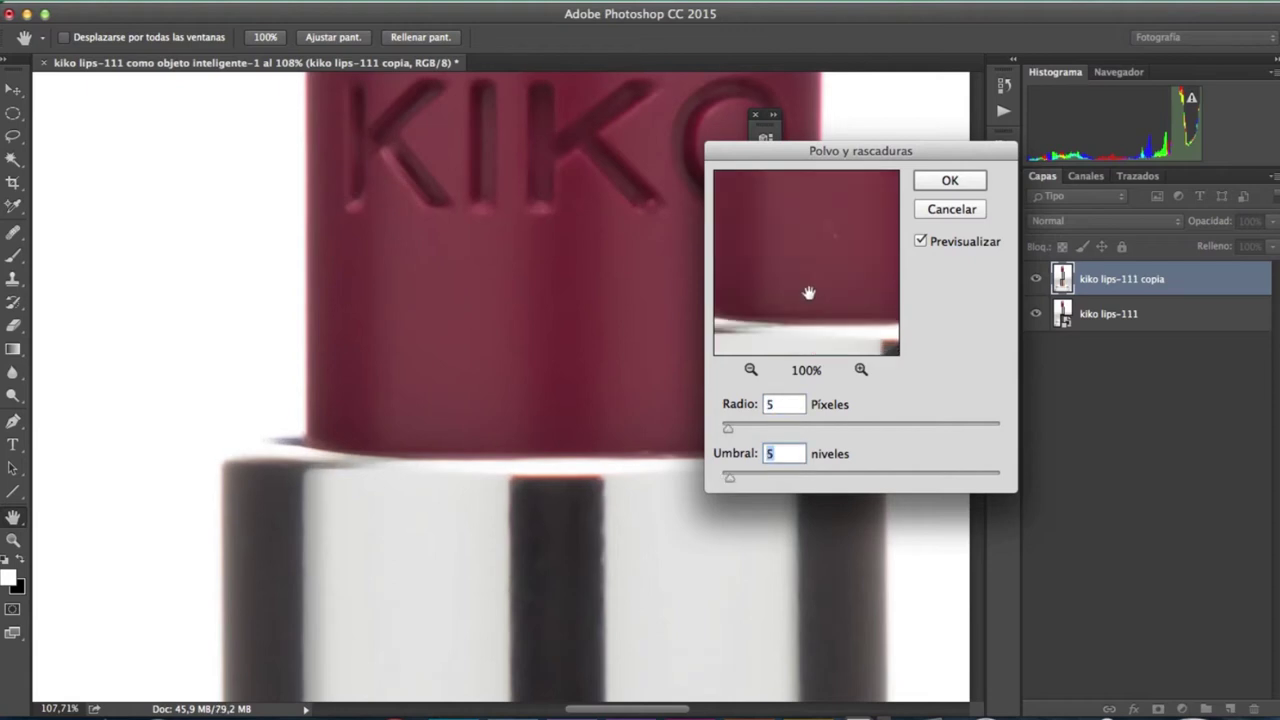
pyautogui.click(949, 180)
pyautogui.click(13, 258)
pyautogui.press('x')
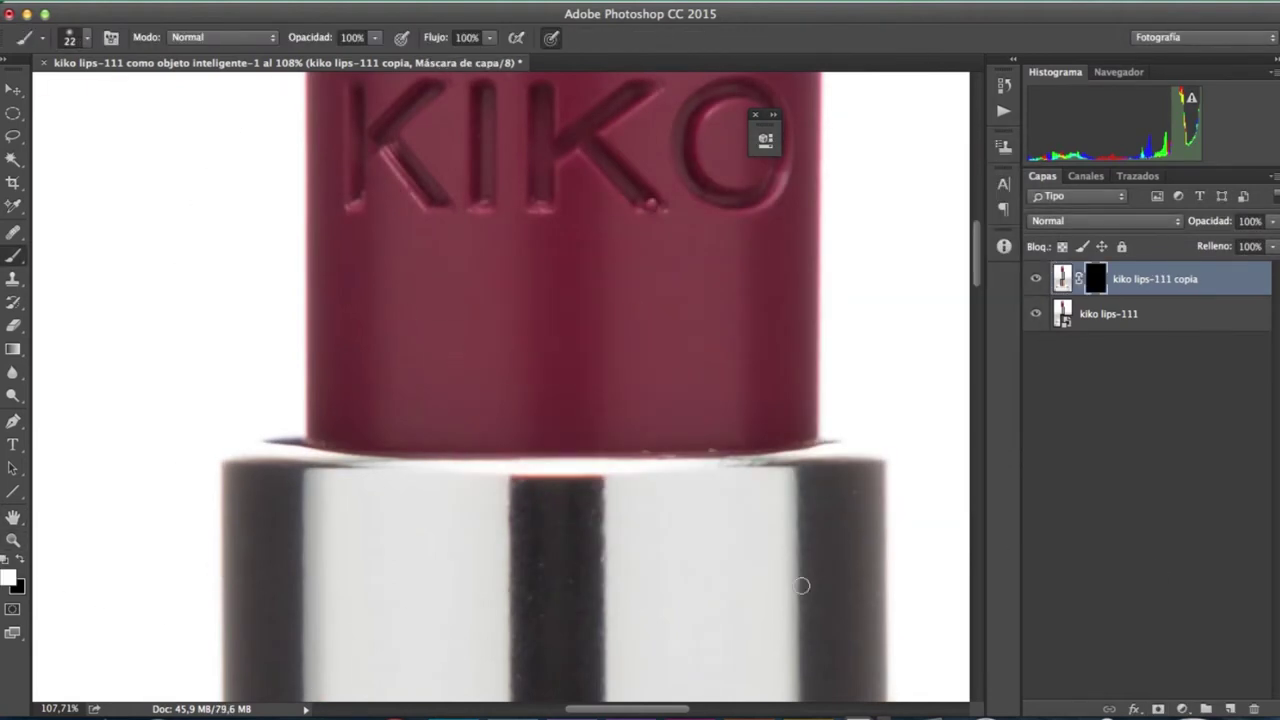
# - Paint white with a 28 px brush over the dust specks on the copper base
pyautogui.scroll(-5, 457, 211)
pyautogui.press(']')
pyautogui.press(']')
pyautogui.press(']')
pyautogui.scroll(-2, 209, 503)
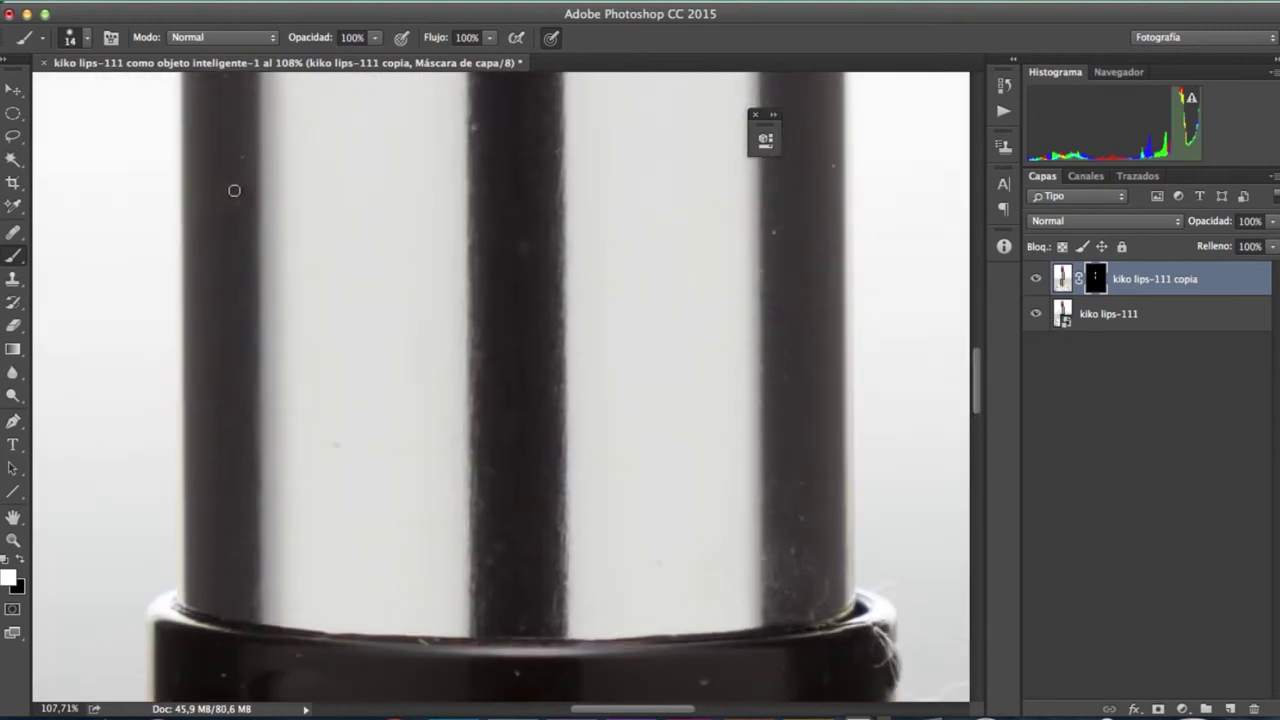
pyautogui.moveTo(270, 385); pyautogui.dragTo(303, 404)
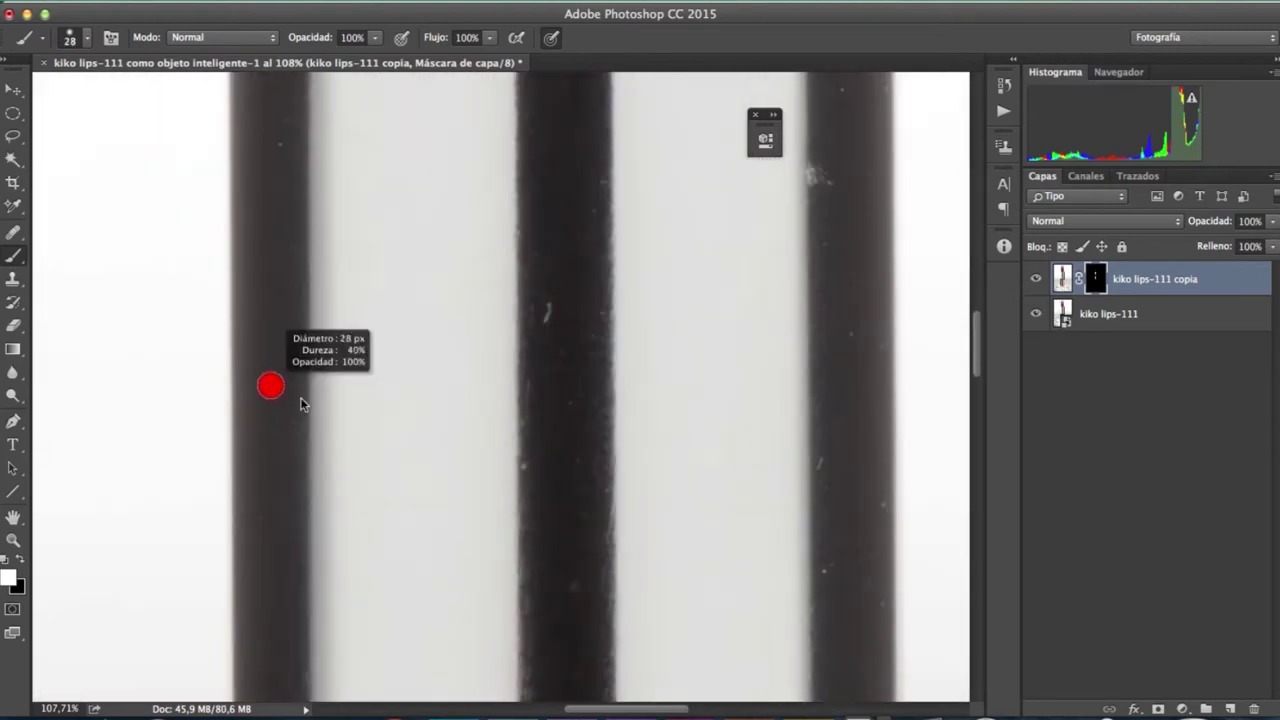
pyautogui.scroll(-3, 849, 559)
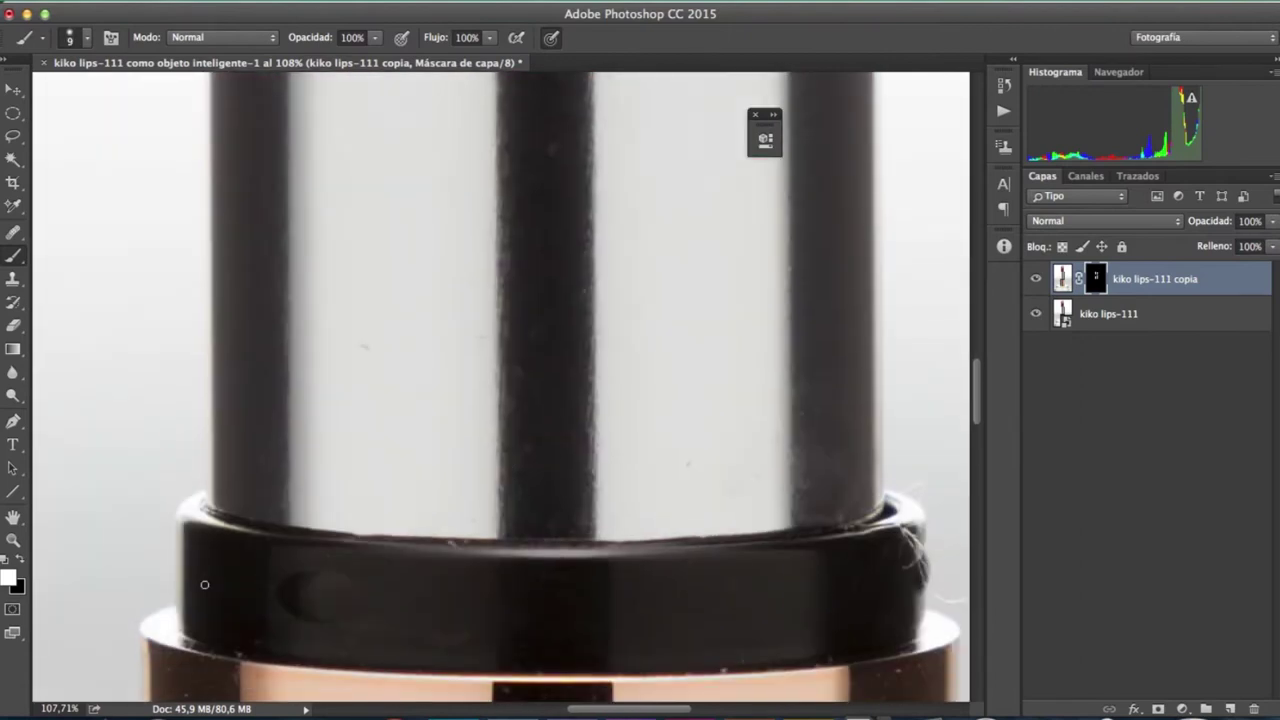
pyautogui.scroll(-5, 532, 368)
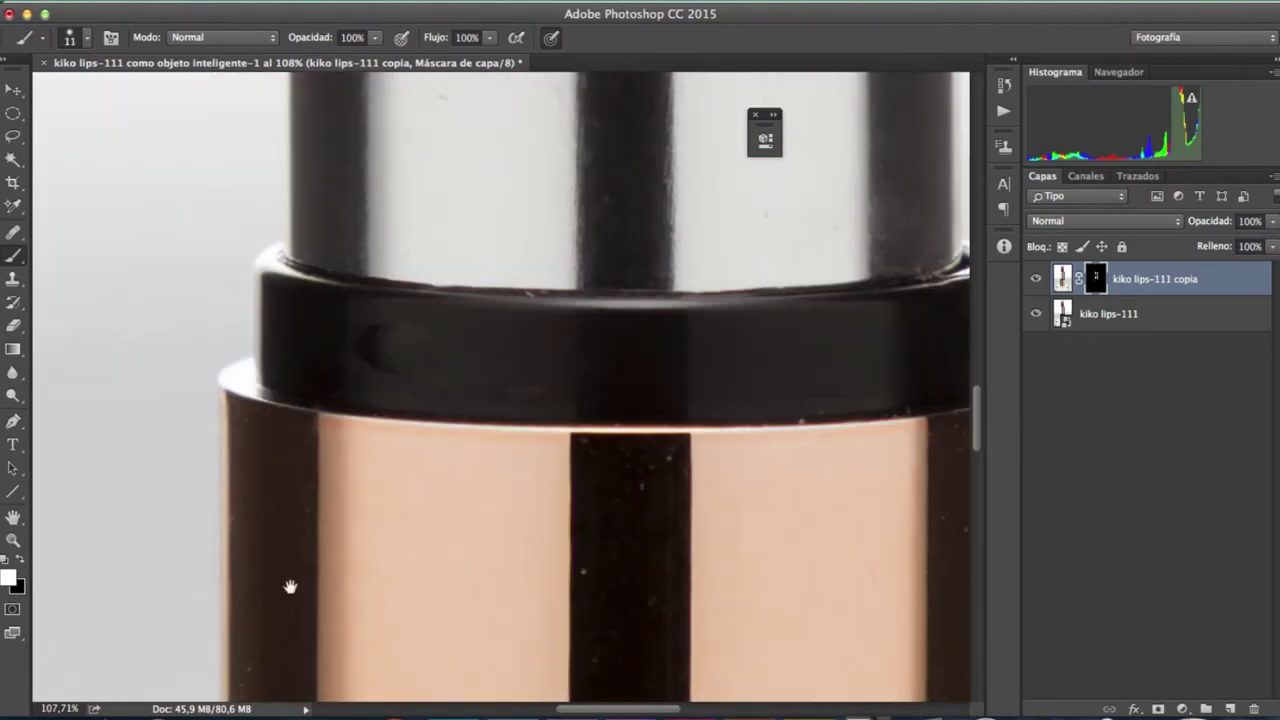
pyautogui.moveTo(290, 587); pyautogui.dragTo(306, 347)
# - Reveal the cleaned copy over the remaining specks, resizing the brush for fine and larger spots
pyautogui.scroll(-3, 660, 310)
pyautogui.scroll(-2, 630, 430)
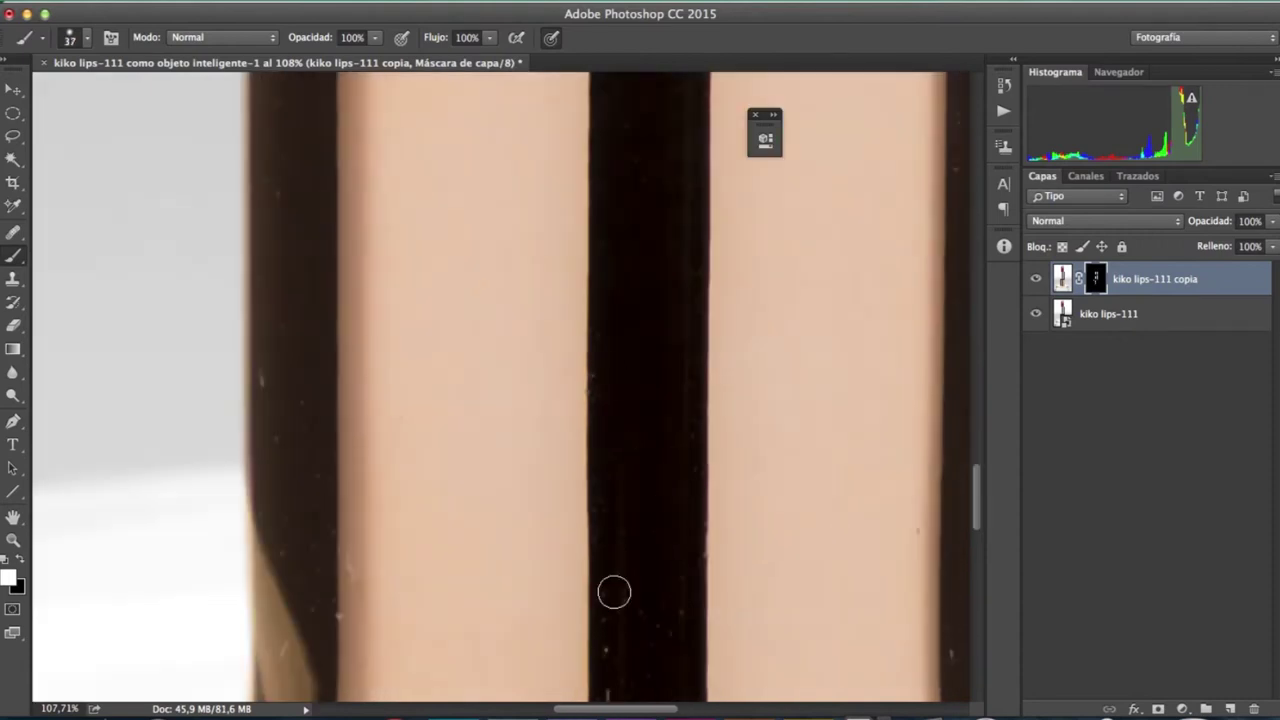
pyautogui.scroll(-3, 670, 540)
pyautogui.press('[')
pyautogui.hscroll(5, 706, 246)
pyautogui.hscroll(3, 669, 357)
pyautogui.press(']')
pyautogui.scroll(3, 693, 222)
pyautogui.scroll(4, 293, 229)
pyautogui.press('[')
pyautogui.press('[')
pyautogui.press('[')
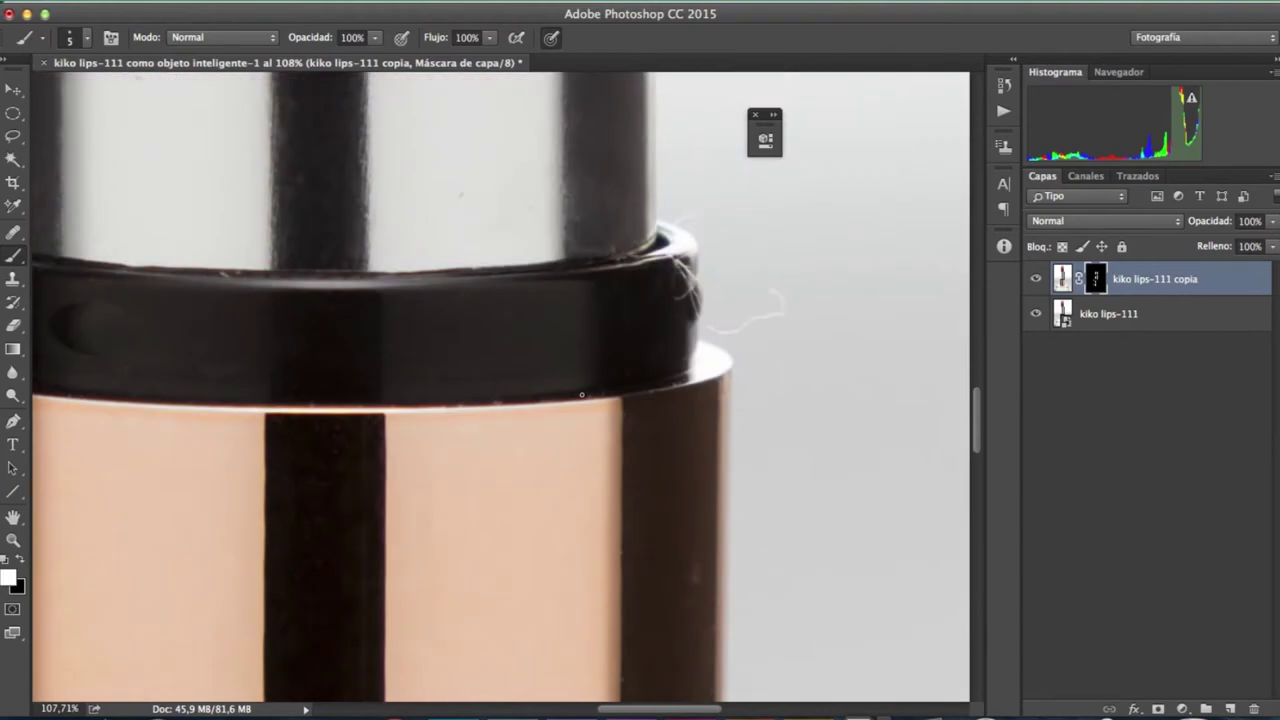
pyautogui.scroll(3, 450, 240)
pyautogui.scroll(3, 400, 400)
pyautogui.press(']')
pyautogui.press(']')
pyautogui.press(']')
pyautogui.scroll(-3, 290, 370)
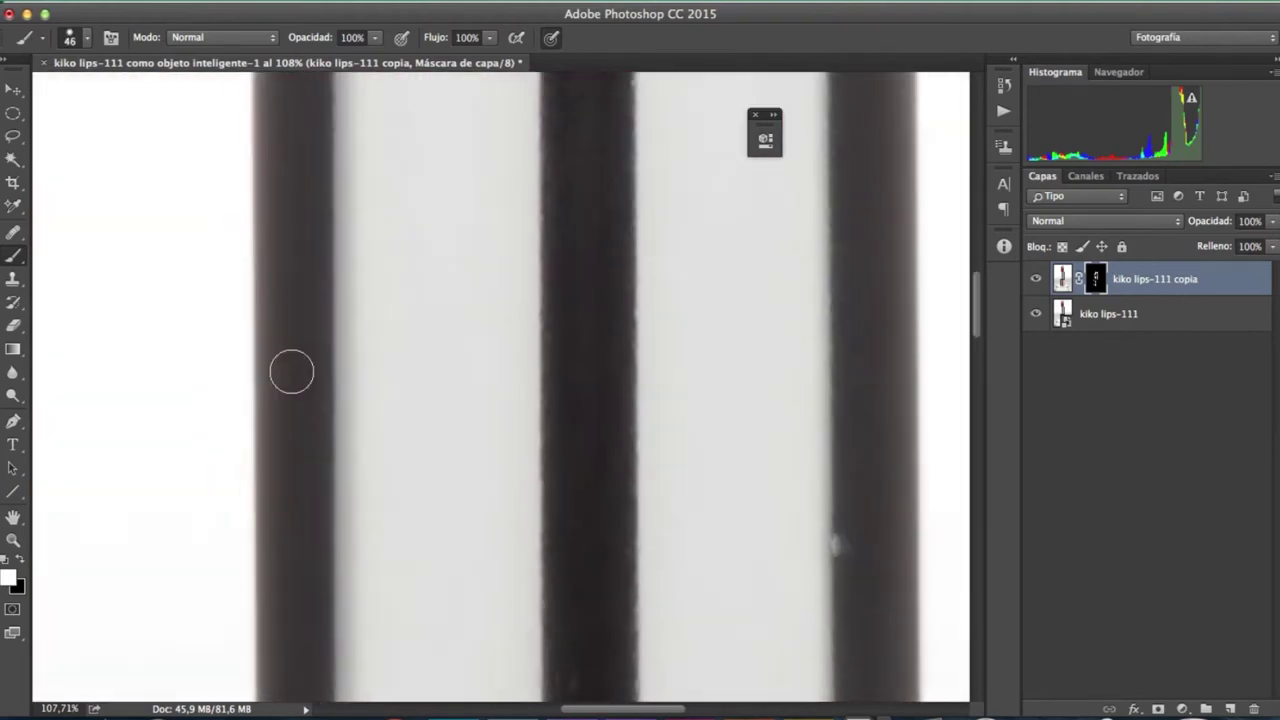
pyautogui.scroll(-3, 506, 473)
pyautogui.scroll(3, 674, 574)
pyautogui.scroll(-4, 754, 617)
pyautogui.scroll(-4, 600, 500)
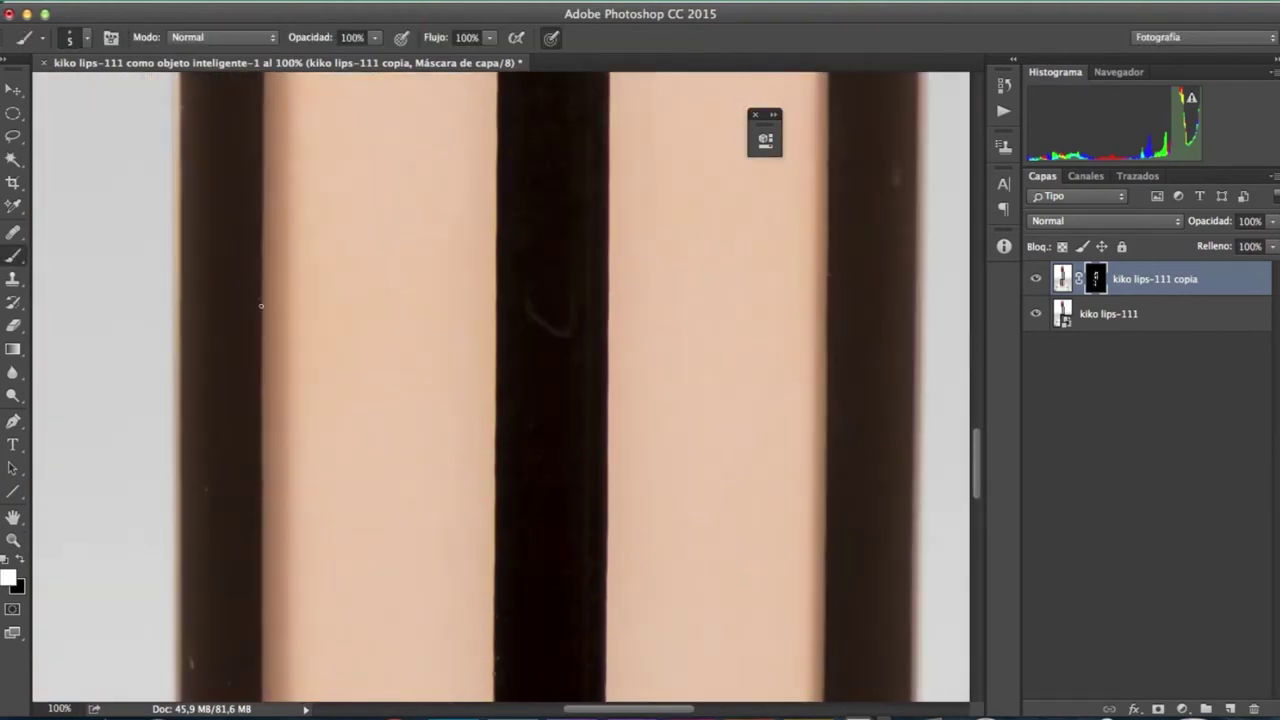
pyautogui.press('[')
pyautogui.press('[')
pyautogui.press('[')
pyautogui.scroll(-5, 600, 260)
pyautogui.scroll(8, 660, 420)
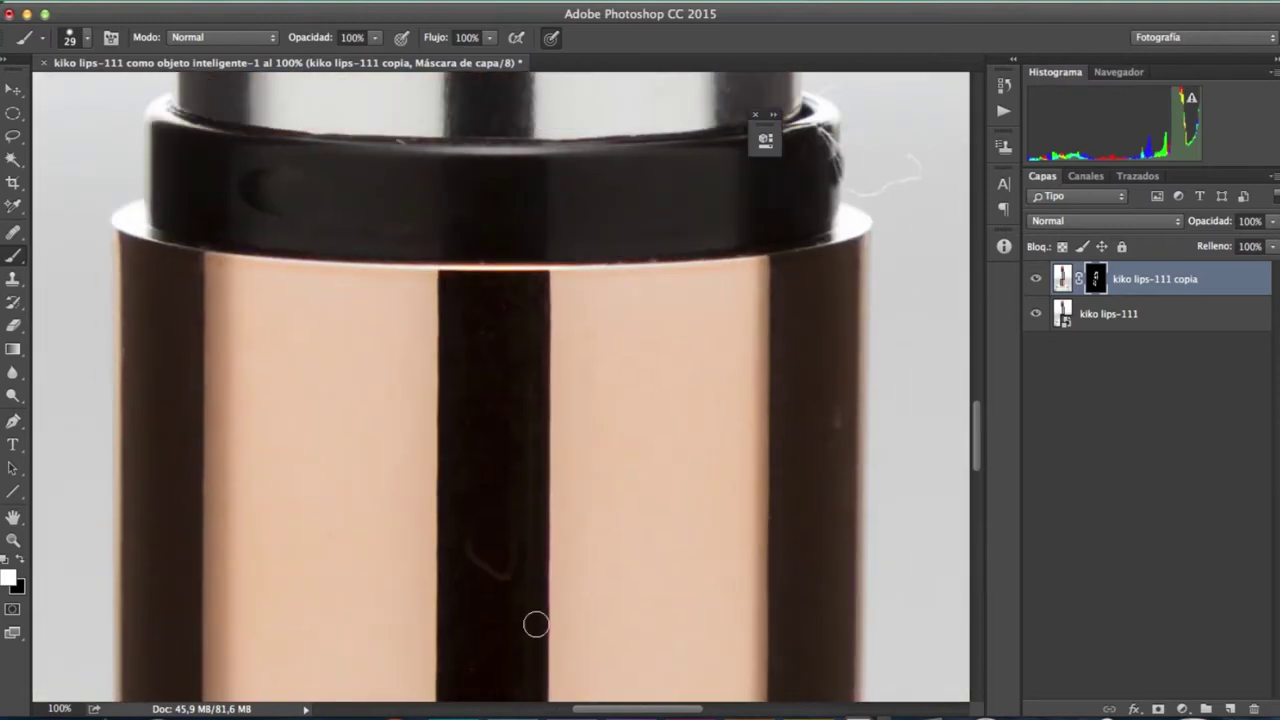
pyautogui.scroll(5, 560, 540)
pyautogui.hscroll(2, 581, 441)
pyautogui.scroll(5, 581, 441)
pyautogui.scroll(4, 523, 363)
pyautogui.scroll(3, 457, 249)
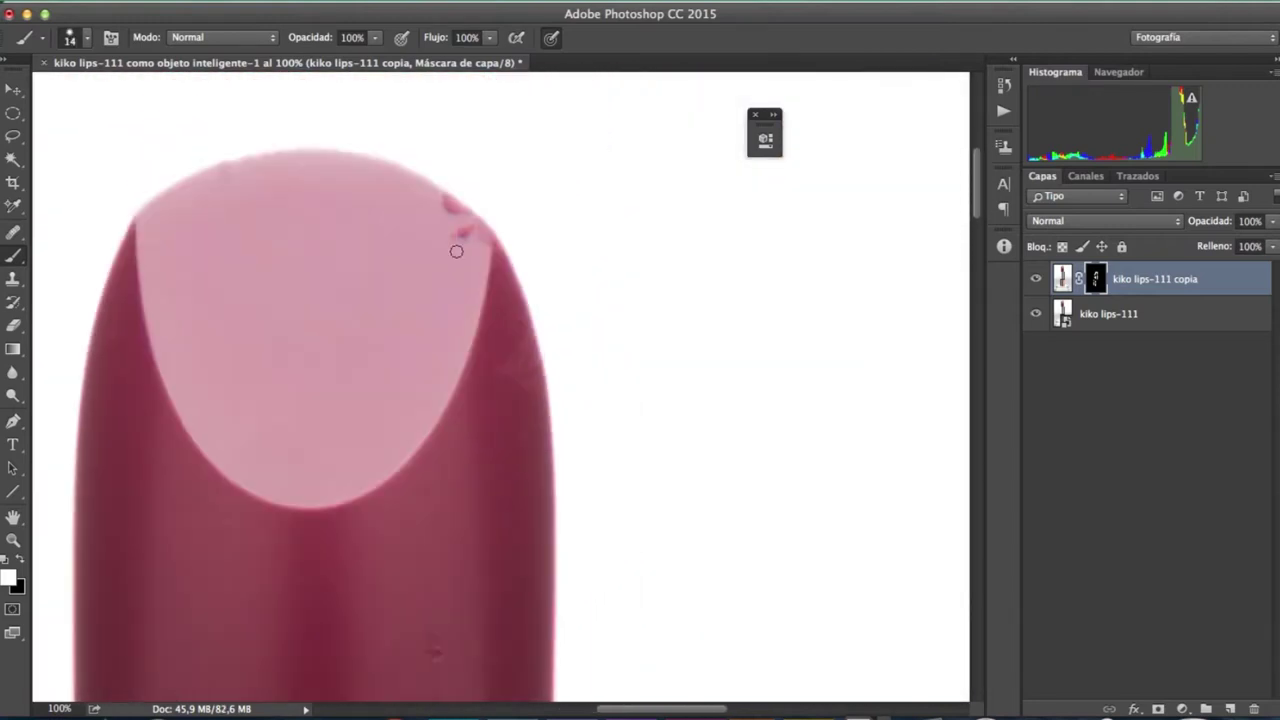
pyautogui.scroll(-3, 300, 400)
pyautogui.press(']')
pyautogui.press(']')
pyautogui.press(']')
pyautogui.scroll(-2, 300, 200)
pyautogui.press('[')
pyautogui.press('[')
pyautogui.press('[')
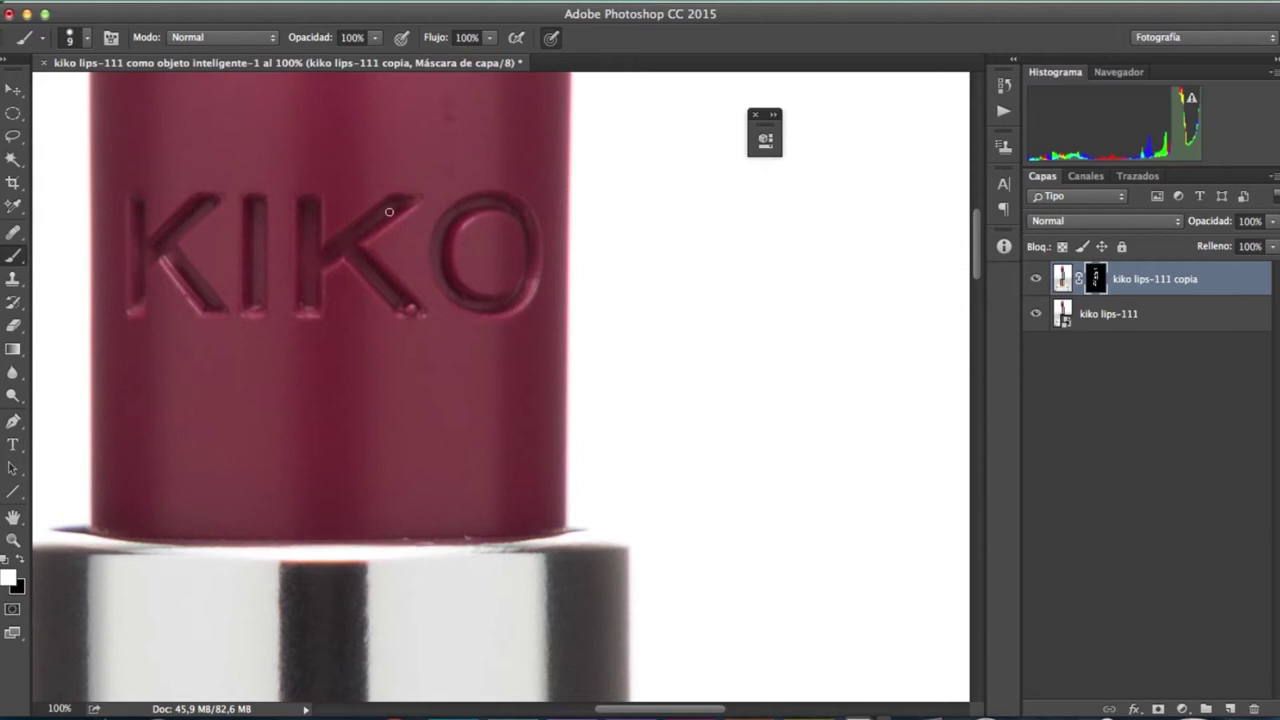
pyautogui.scroll(-6, 528, 348)
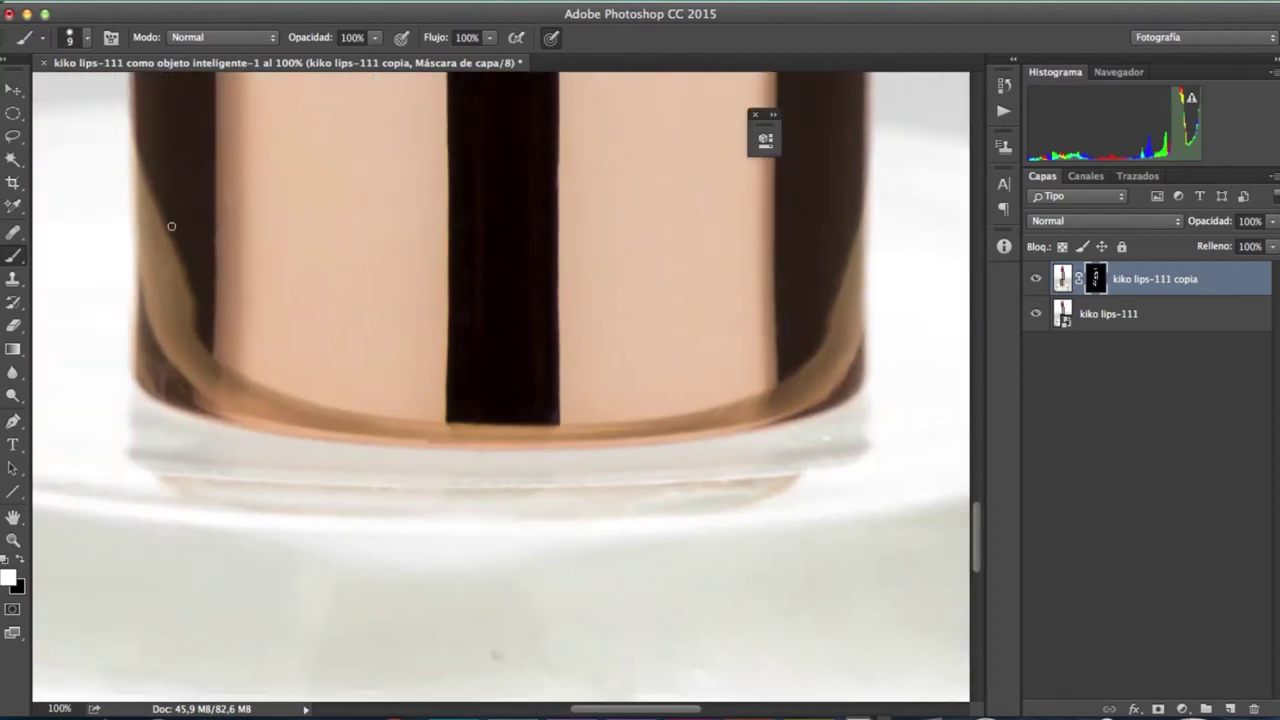
pyautogui.scroll(4, 171, 220)
pyautogui.scroll(3, 438, 399)
pyautogui.press(']')
pyautogui.press(']')
pyautogui.press(']')
pyautogui.scroll(3, 469, 434)
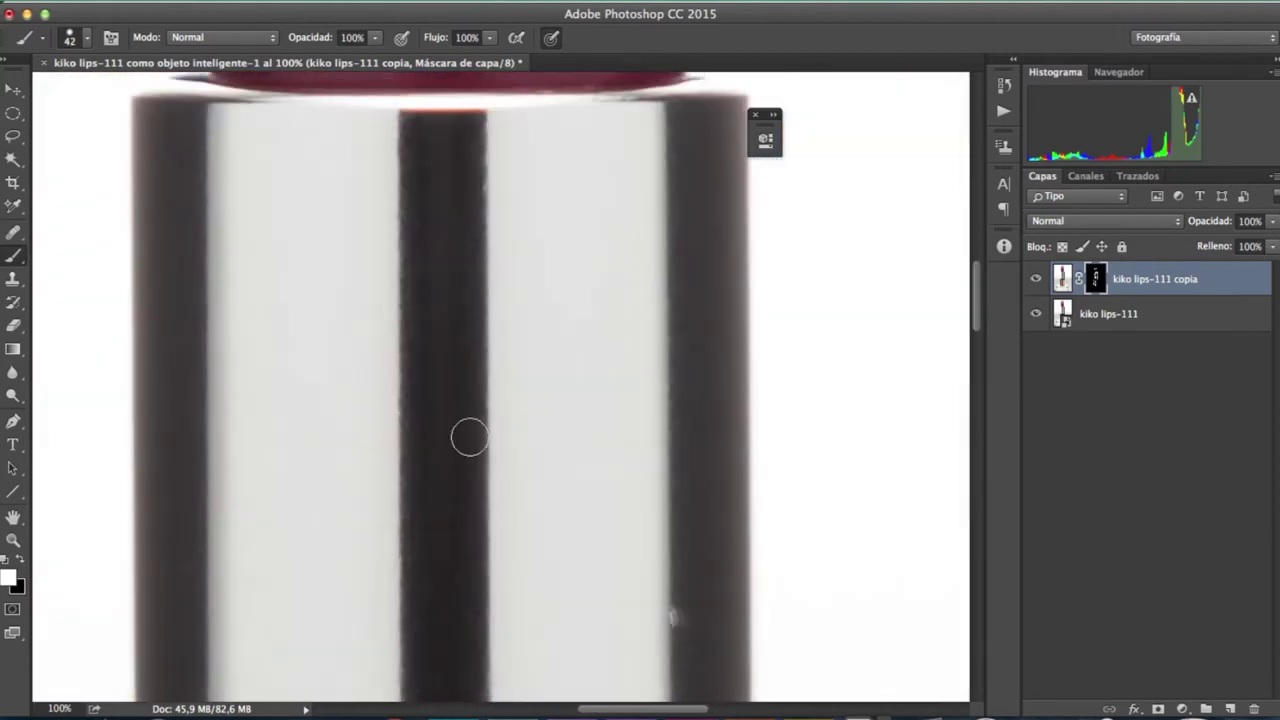
pyautogui.scroll(-5, 469, 434)
pyautogui.scroll(5, 640, 240)
pyautogui.scroll(-4, 220, 428)
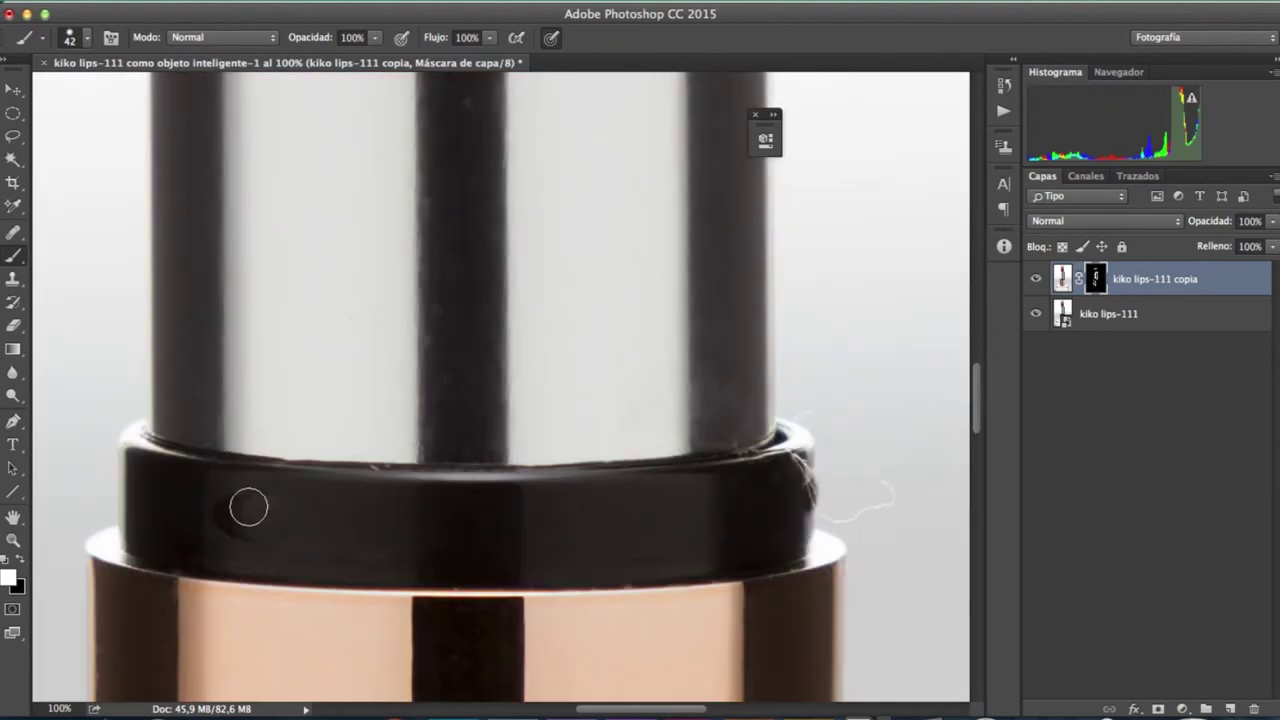
# - Zoom in to inspect the silver bars, then fit the whole lipstick in view
pyautogui.hotkey('ctrl', '0')
pyautogui.press('z')
pyautogui.moveTo(663, 371); pyautogui.dragTo(720, 371)
pyautogui.hotkey('ctrl', '0')
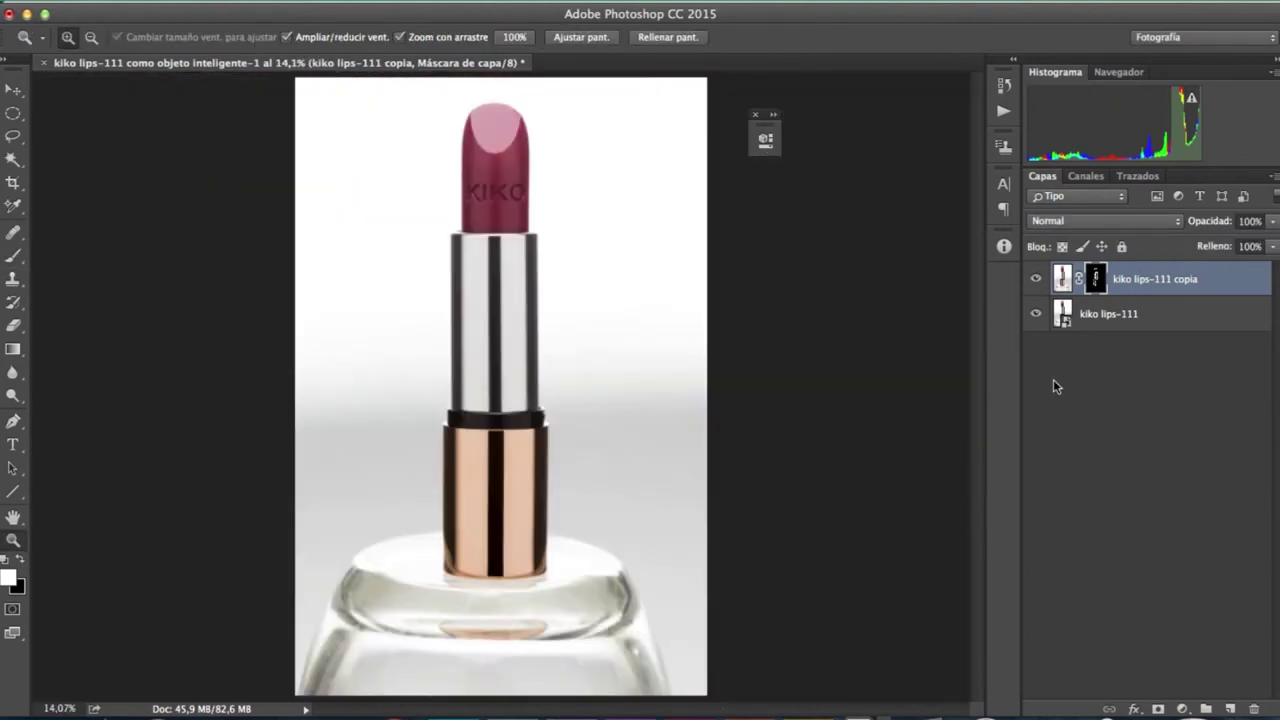
# - Group both lipstick layers into a folder named 'lipstick'
pyautogui.keyDown('shift'); pyautogui.click(1108, 313); pyautogui.keyUp('shift')
pyautogui.hotkey('ctrl', 'g')
pyautogui.write('lipstick')
pyautogui.press('Return')
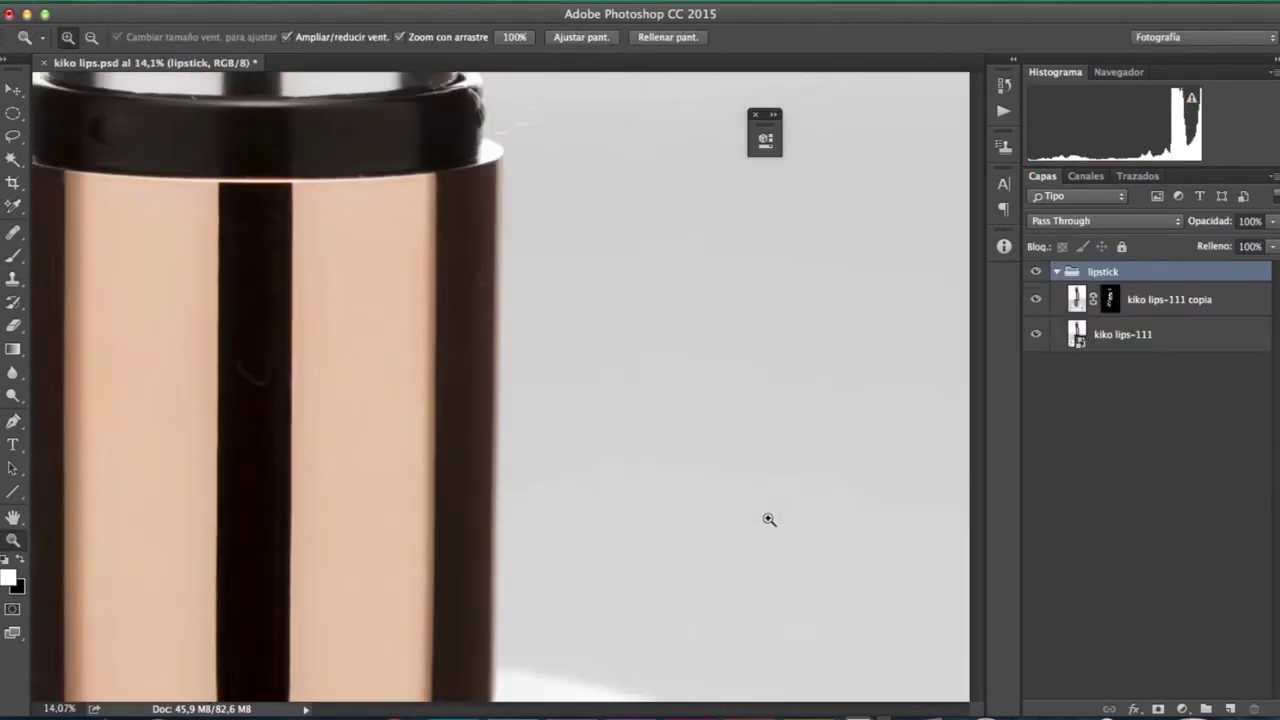
# - Trace the lipstick outline with the Pen tool, placing curved anchors from the base edge upward
pyautogui.press('p')
pyautogui.scroll(-5, 620, 229)
pyautogui.moveTo(628, 434); pyautogui.dragTo(632, 467)
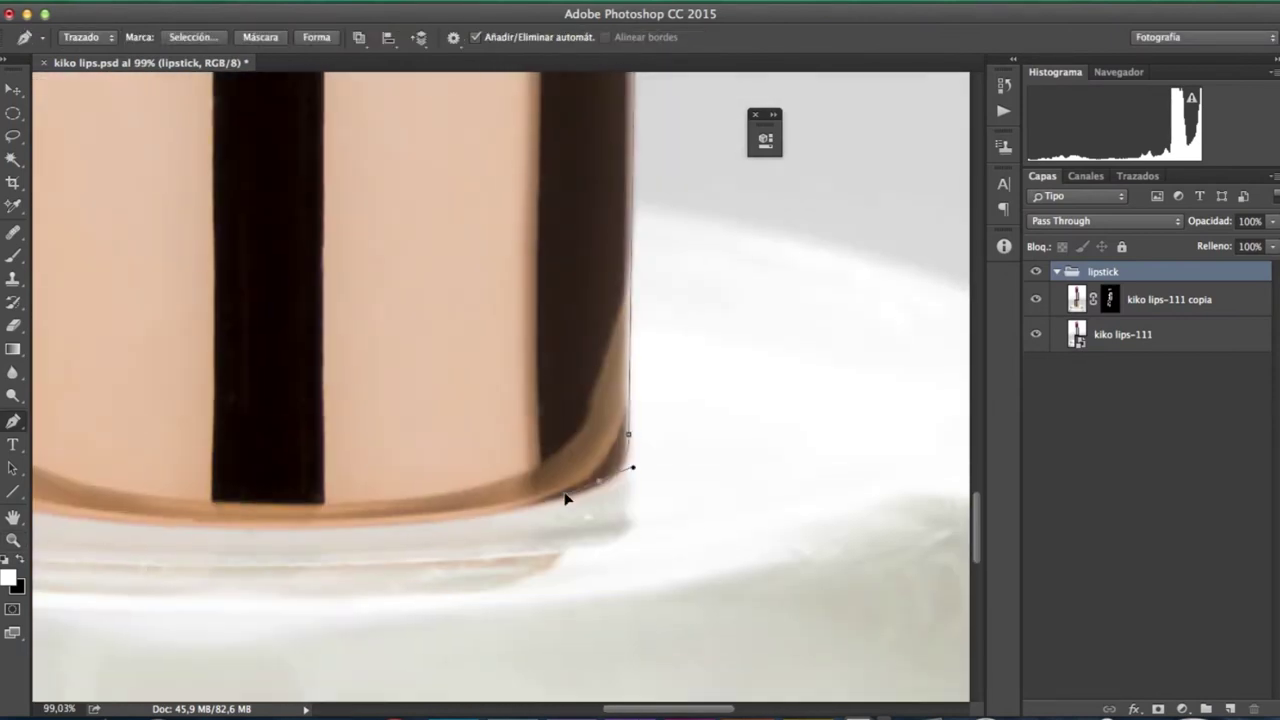
pyautogui.moveTo(565, 498); pyautogui.dragTo(560, 500)
pyautogui.hscroll(-5, 558, 502)
pyautogui.scroll(10, 327, 270)
pyautogui.hscroll(-3, 327, 270)
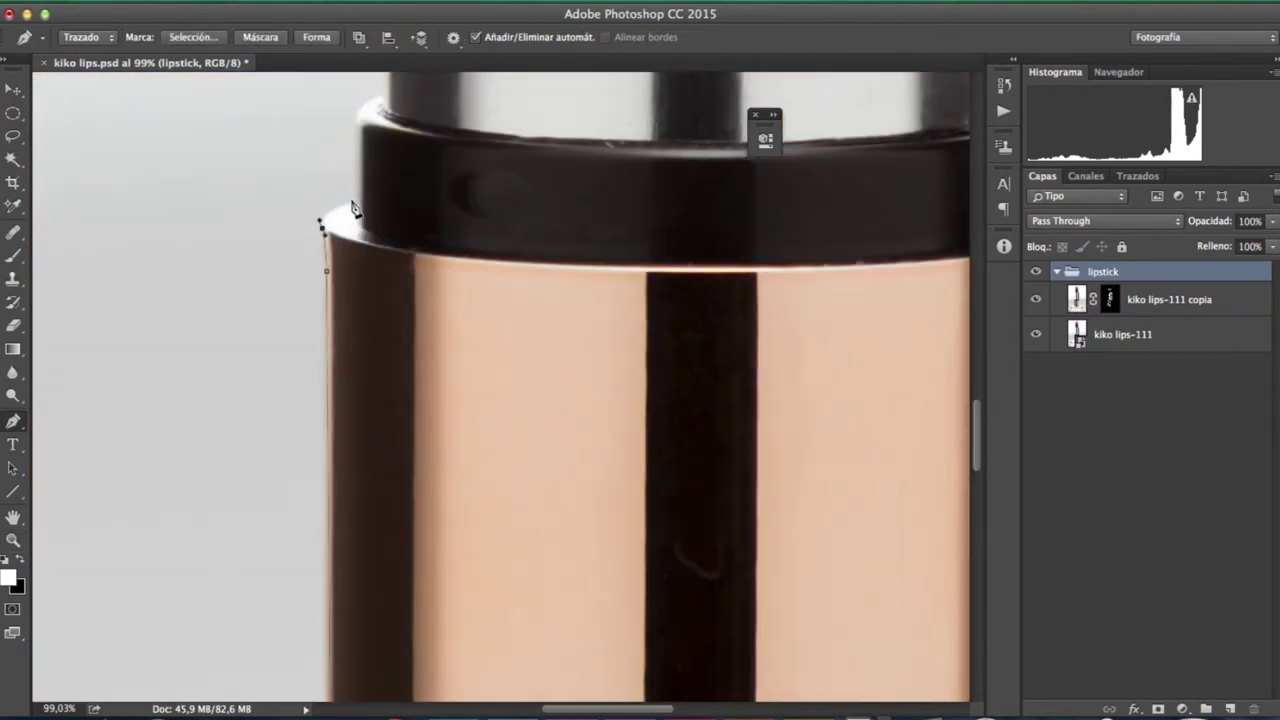
pyautogui.scroll(3, 353, 207)
pyautogui.scroll(5, 500, 243)
pyautogui.moveTo(317, 547); pyautogui.dragTo(210, 576)
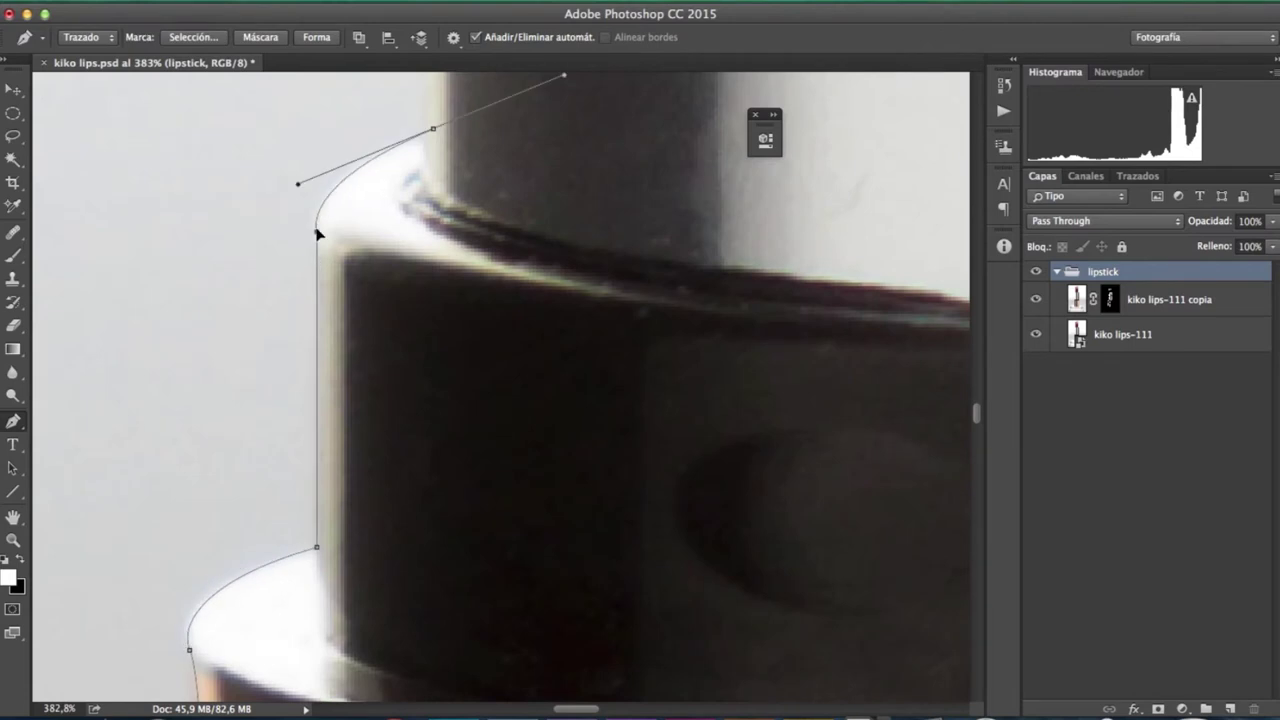
pyautogui.scroll(5, 317, 233)
pyautogui.scroll(5, 414, 540)
pyautogui.scroll(5, 251, 366)
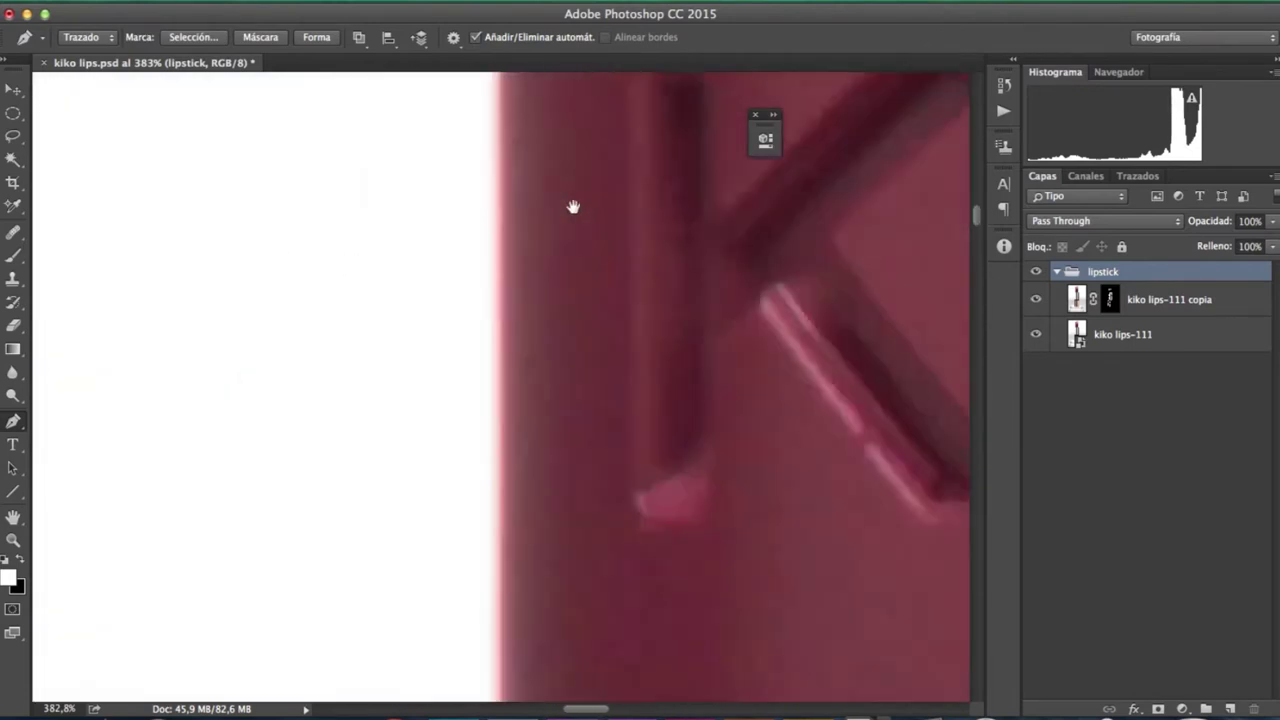
pyautogui.scroll(-3, 451, 274)
pyautogui.scroll(-2, 494, 131)
pyautogui.scroll(-2, 680, 307)
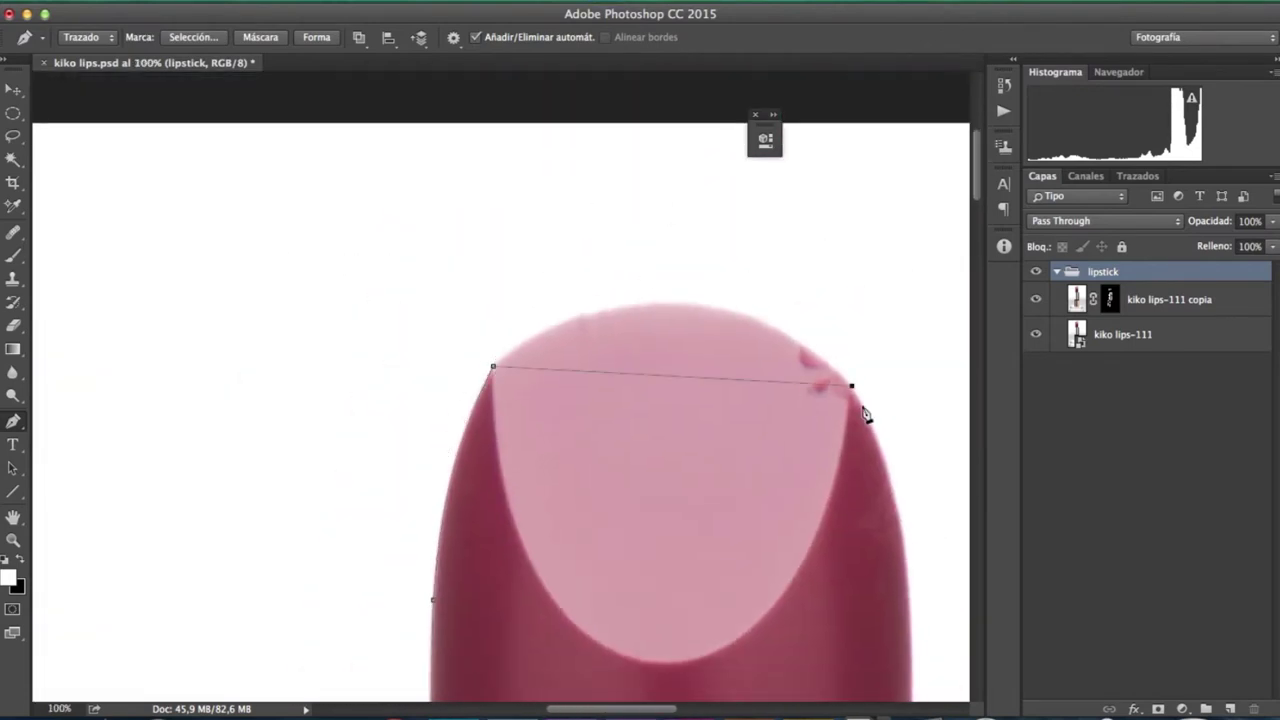
pyautogui.scroll(-5, 743, 300)
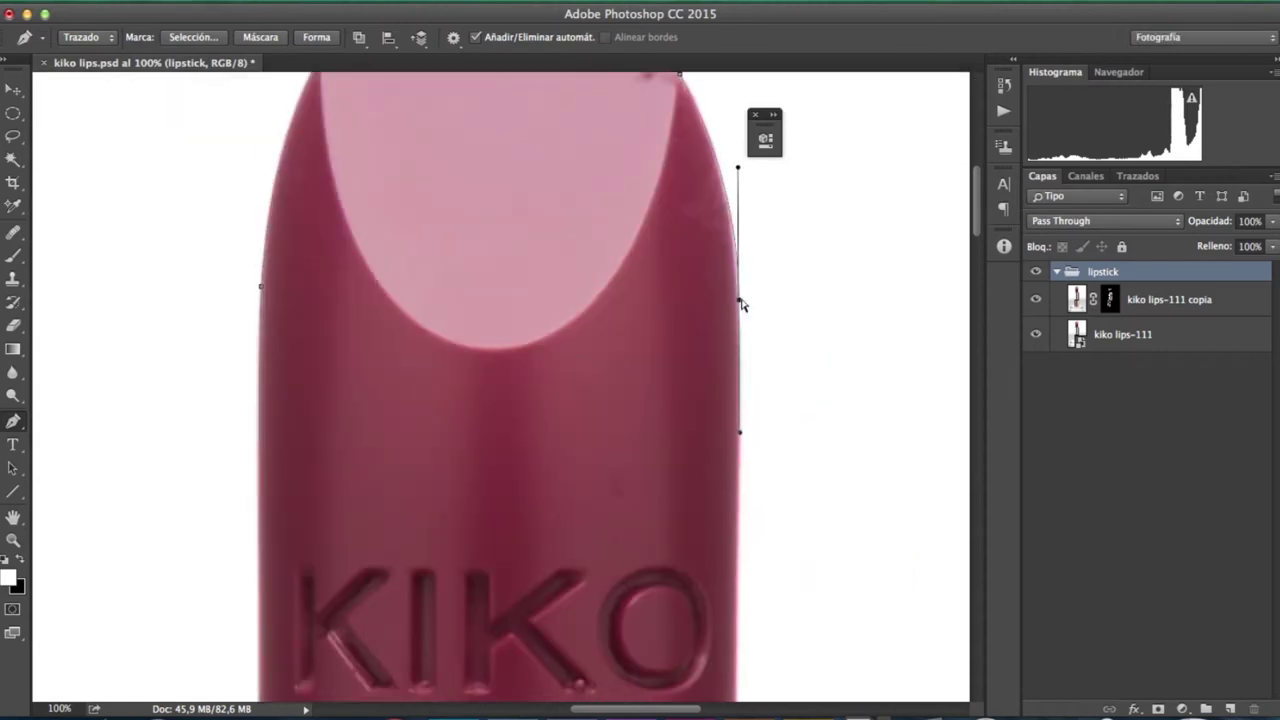
pyautogui.scroll(-5, 814, 409)
pyautogui.scroll(-5, 854, 560)
pyautogui.scroll(-5, 706, 77)
pyautogui.scroll(-5, 690, 390)
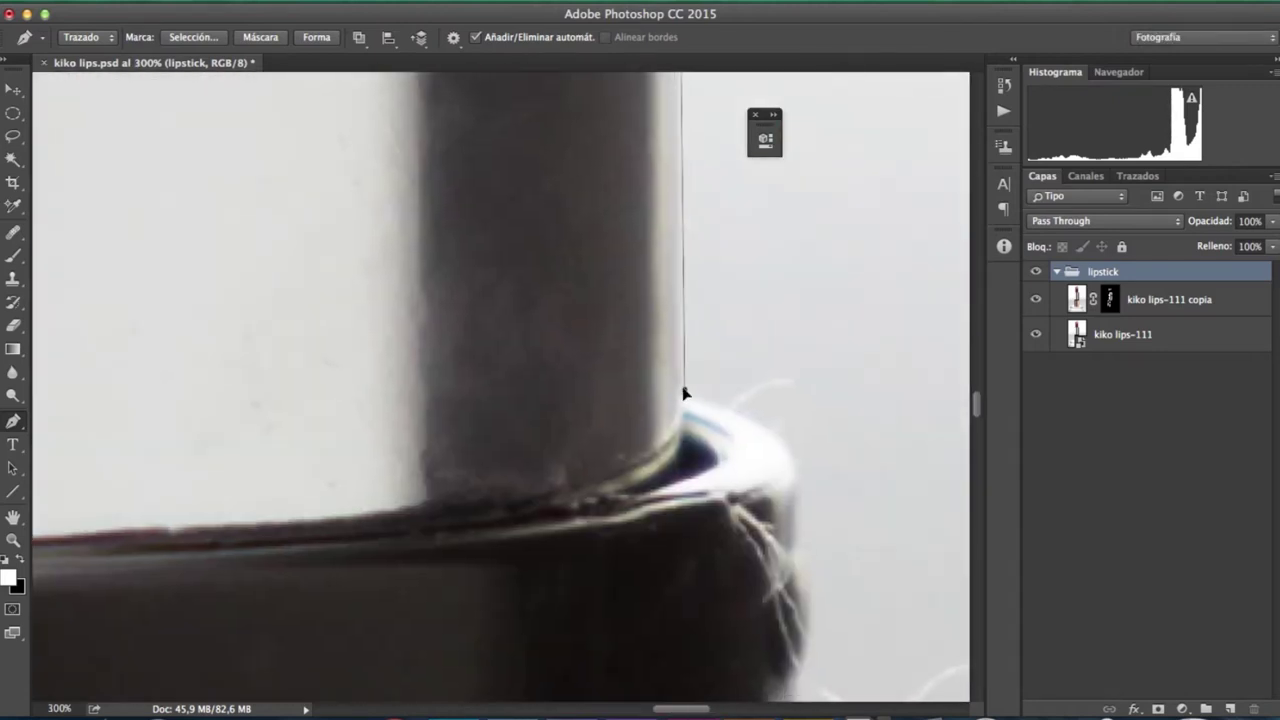
pyautogui.scroll(-2, 811, 349)
pyautogui.scroll(-5, 861, 563)
pyautogui.hotkey('ctrl', '0')
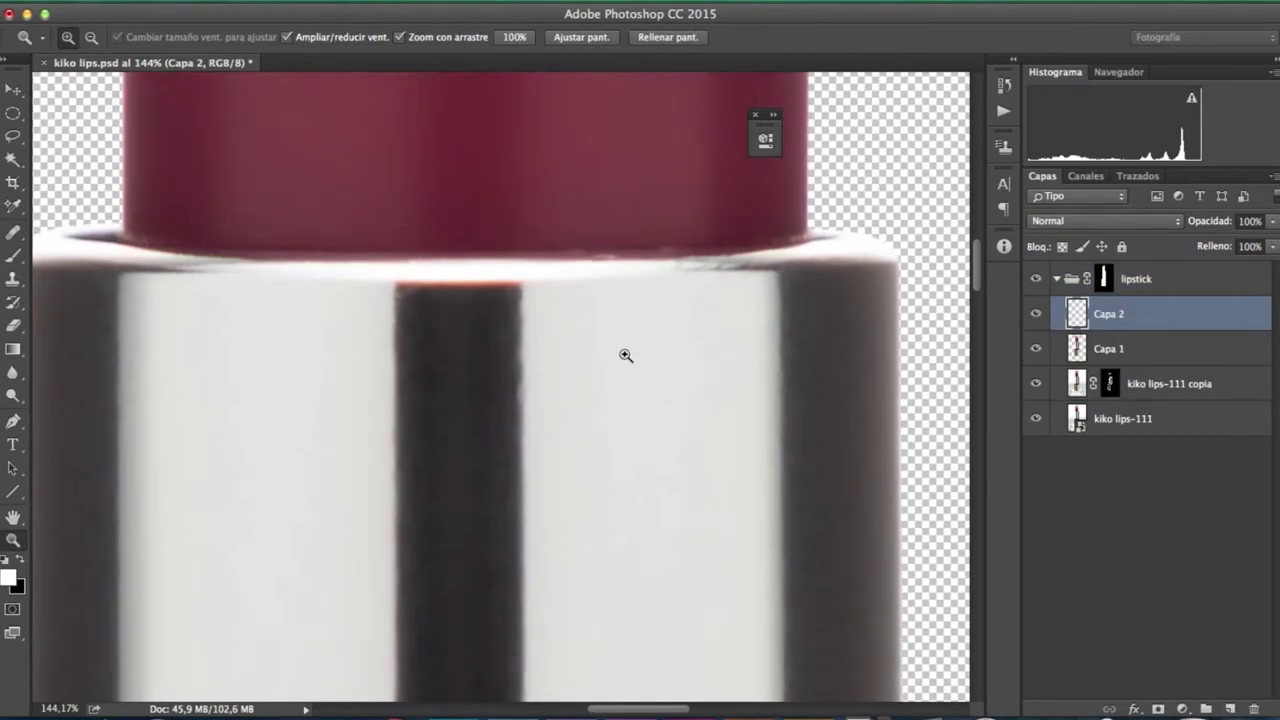
# - Move to the ring edge and repair it with a slightly enlarged Clone Stamp brush
pyautogui.scroll(-5, 563, 479)
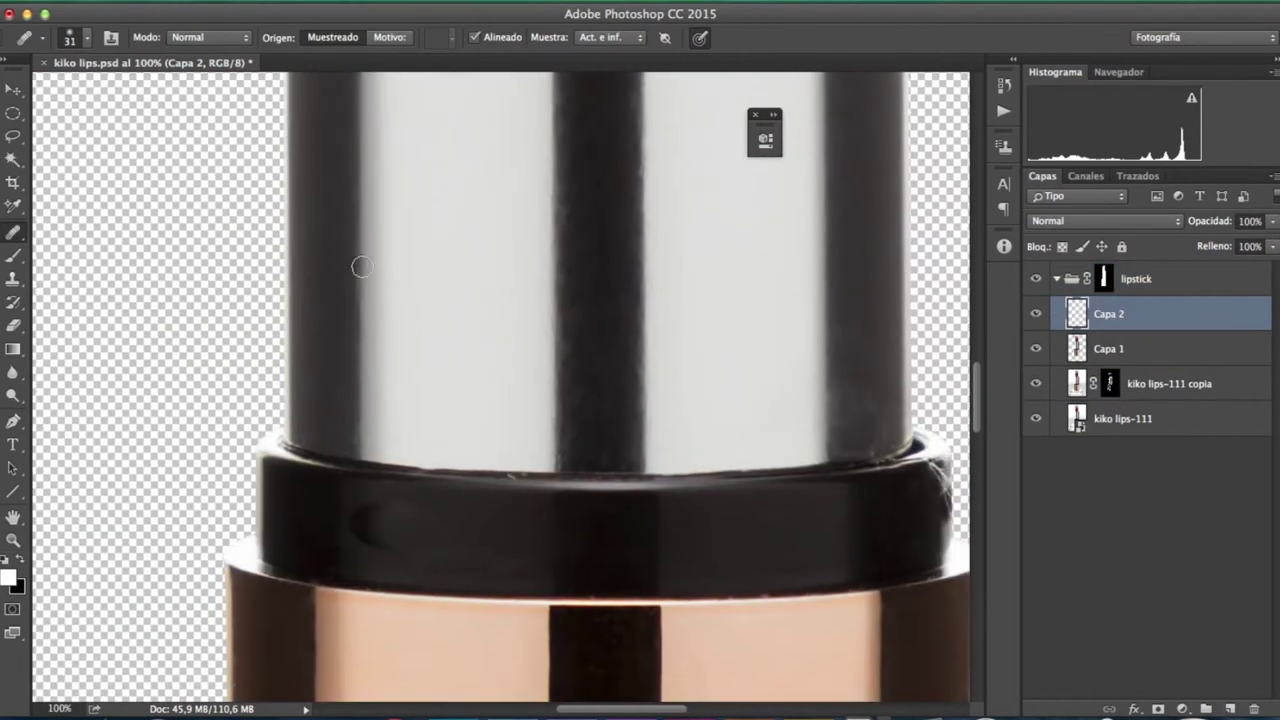
pyautogui.scroll(-5, 619, 324)
pyautogui.scroll(-5, 700, 525)
pyautogui.scroll(1, 560, 555)
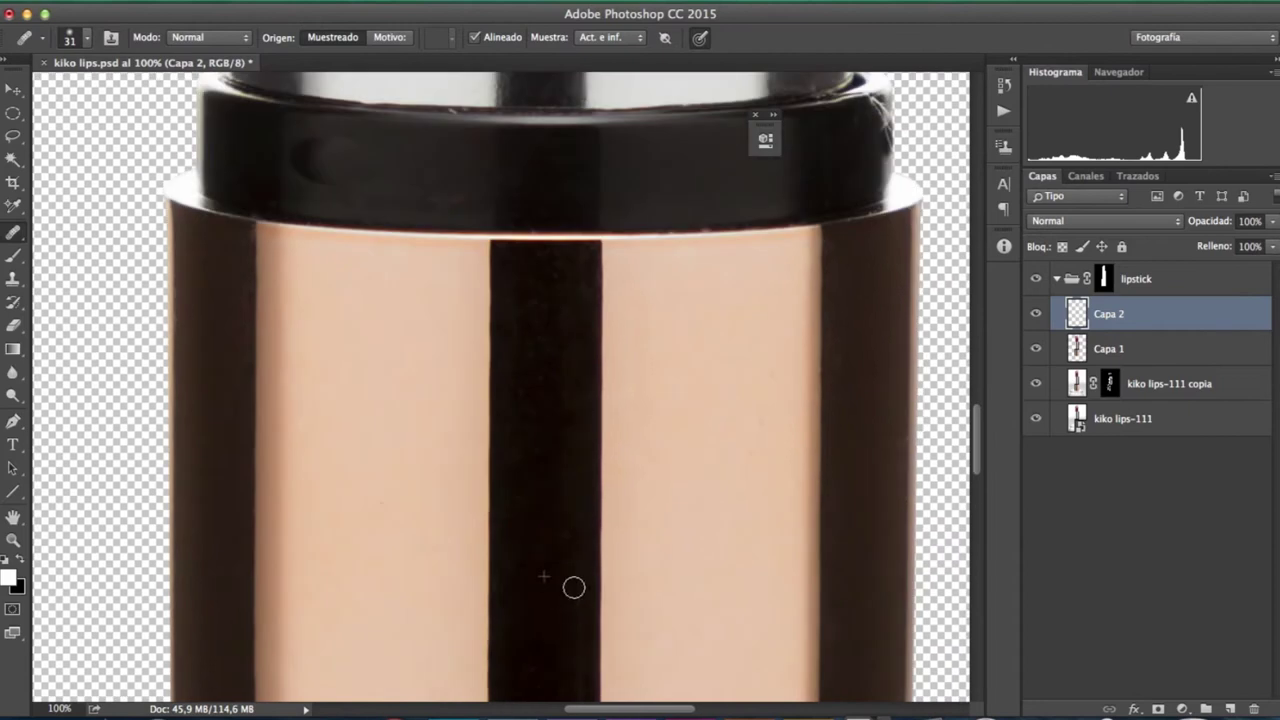
pyautogui.scroll(-5, 571, 586)
pyautogui.hscroll(1, 540, 450)
pyautogui.scroll(-2, 589, 346)
pyautogui.scroll(2, 286, 257)
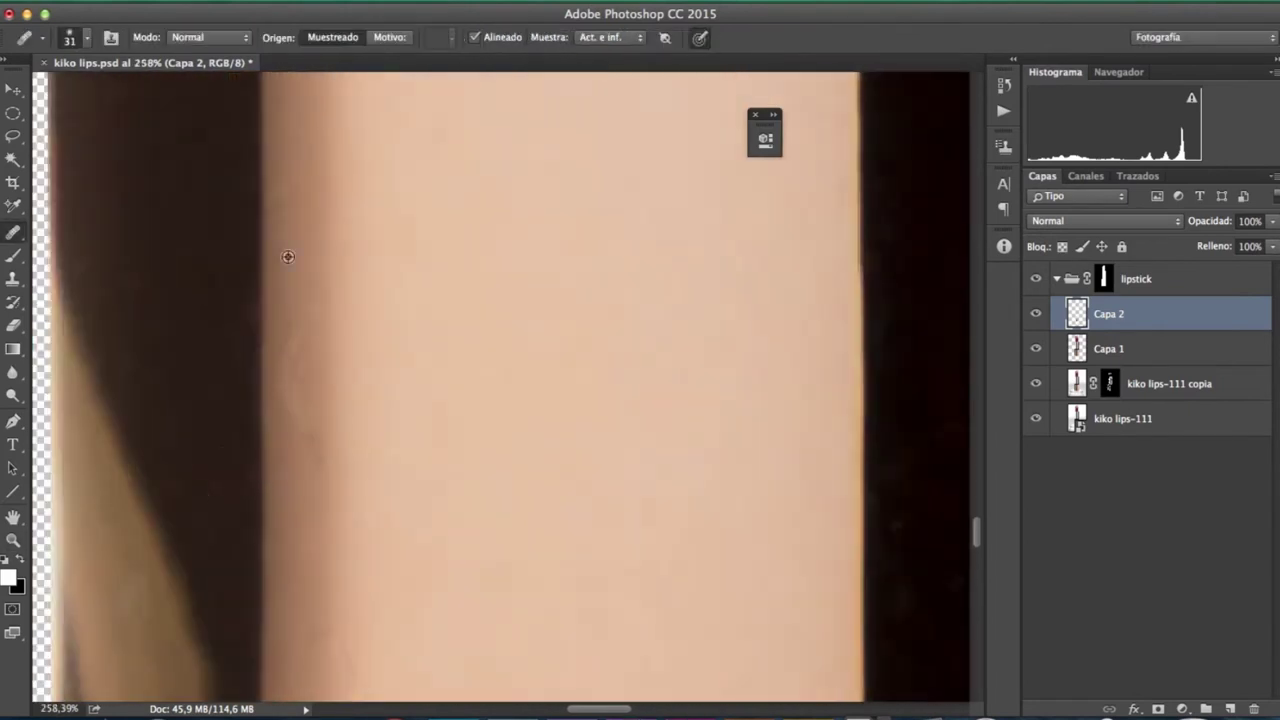
pyautogui.scroll(5, 449, 229)
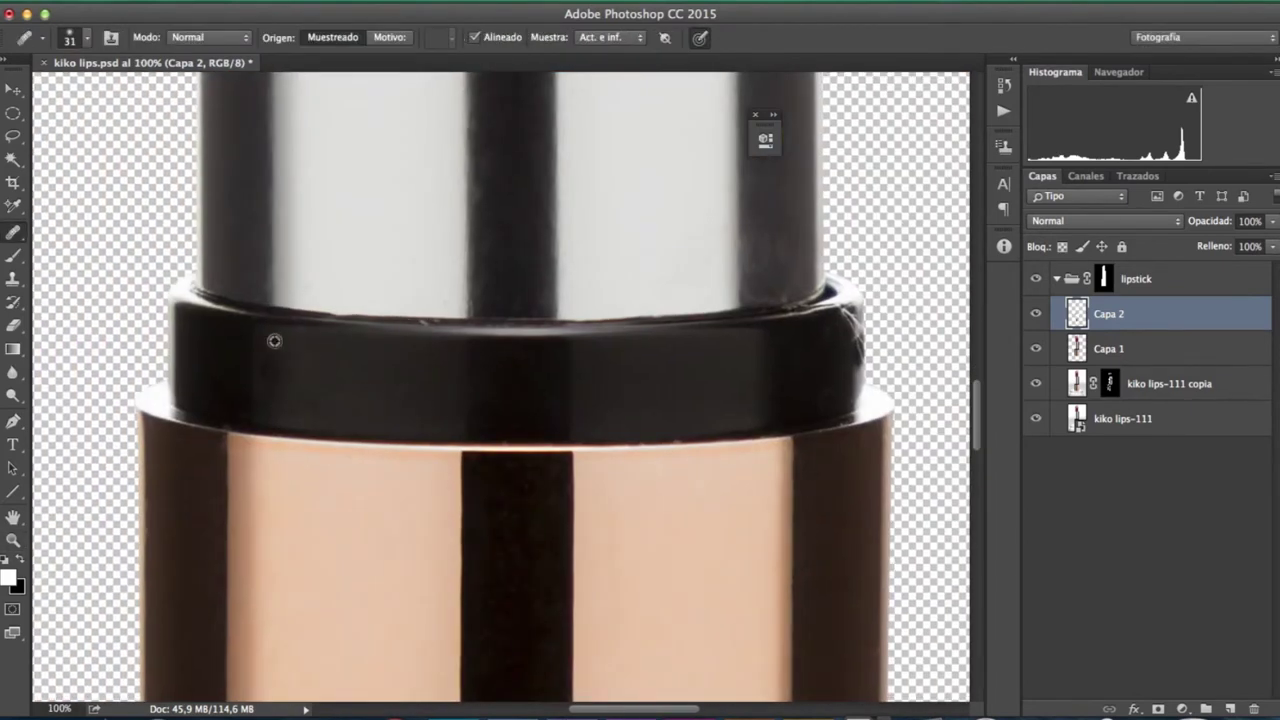
pyautogui.press('s')
pyautogui.scroll(5, 508, 356)
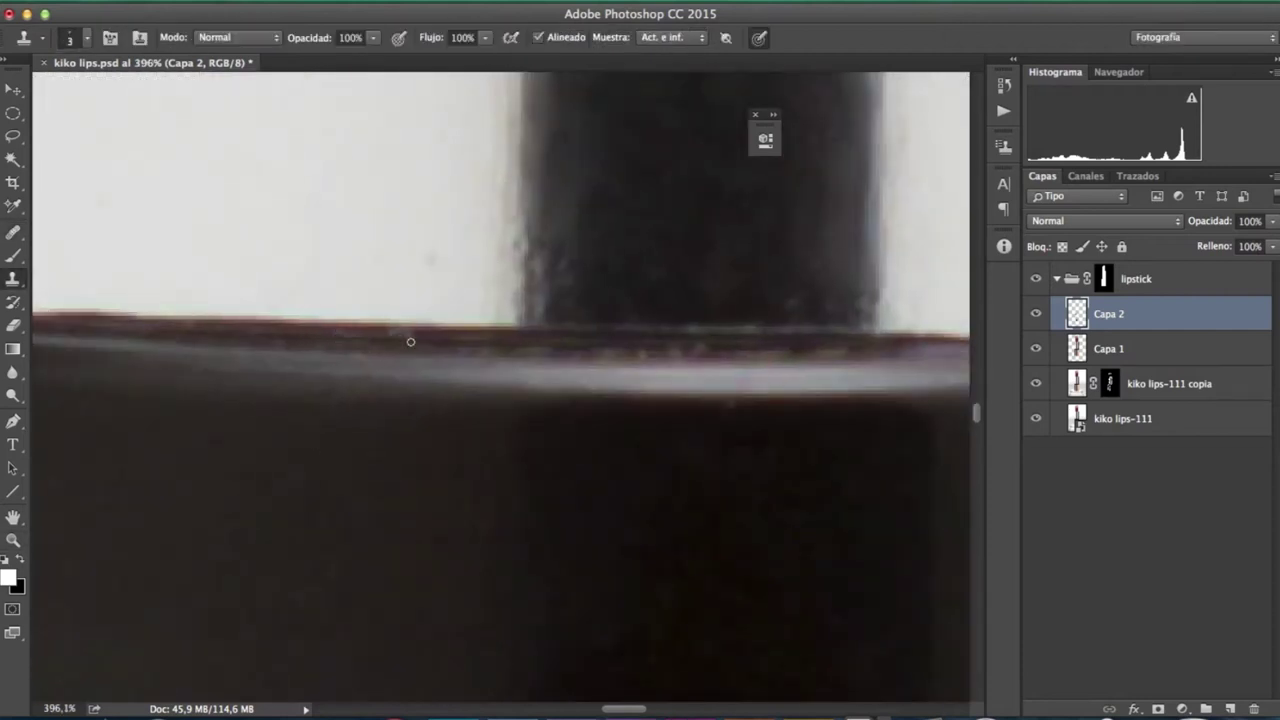
pyautogui.hscroll(5, 701, 326)
pyautogui.moveTo(600, 488); pyautogui.dragTo(610, 490)
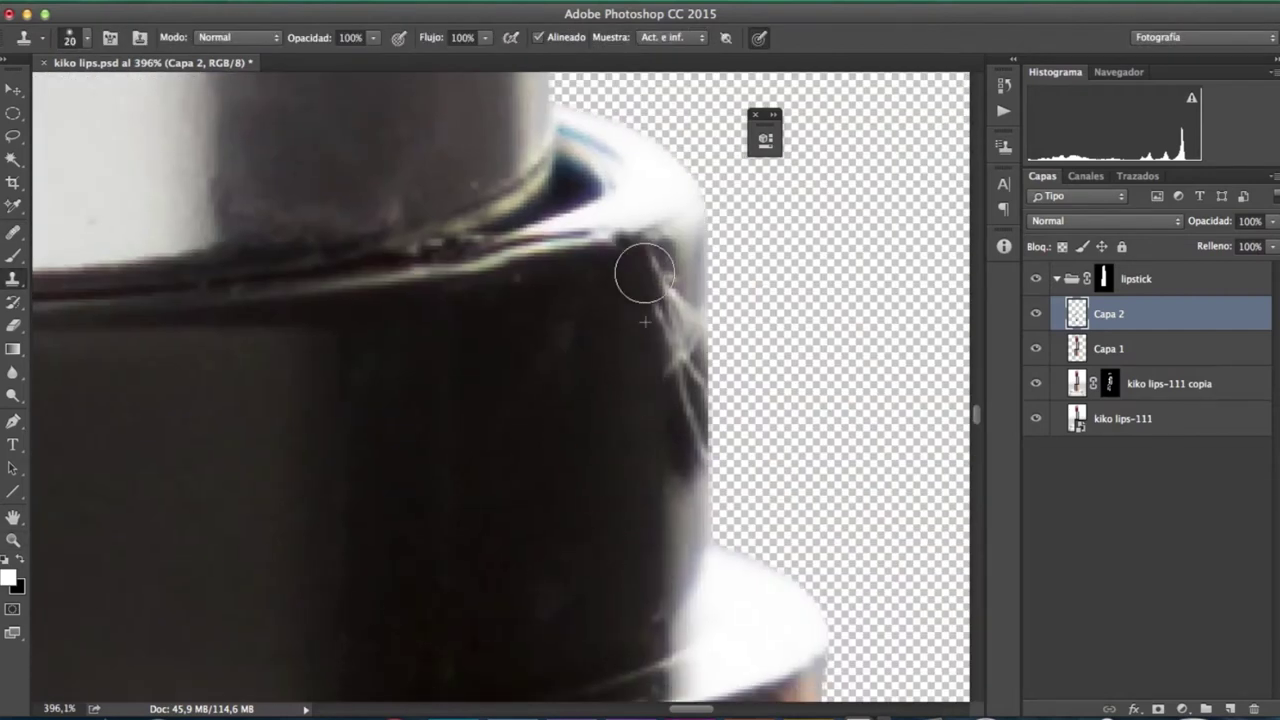
# - Fix the ring's rim, alternating between the Healing Brush and Clone Stamp
pyautogui.click(18, 228)
pyautogui.scroll(3, 546, 406)
pyautogui.hscroll(2, 546, 406)
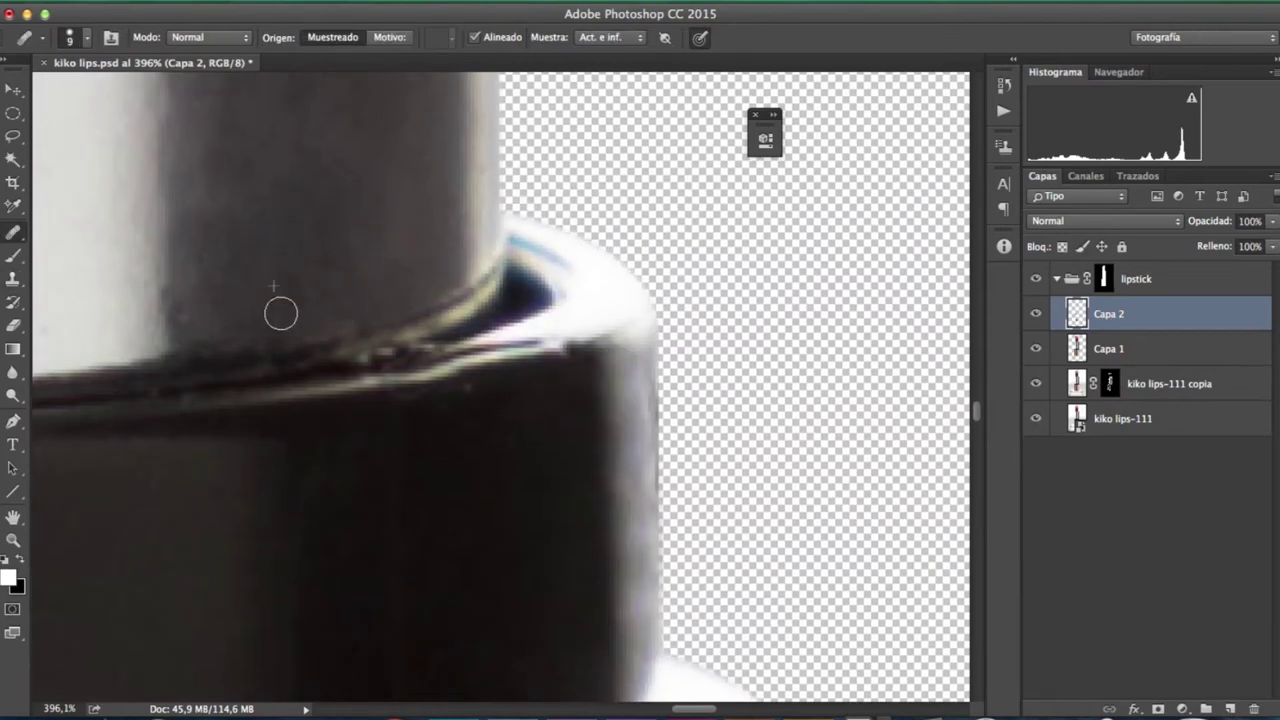
pyautogui.press('s')
pyautogui.scroll(-5, 380, 450)
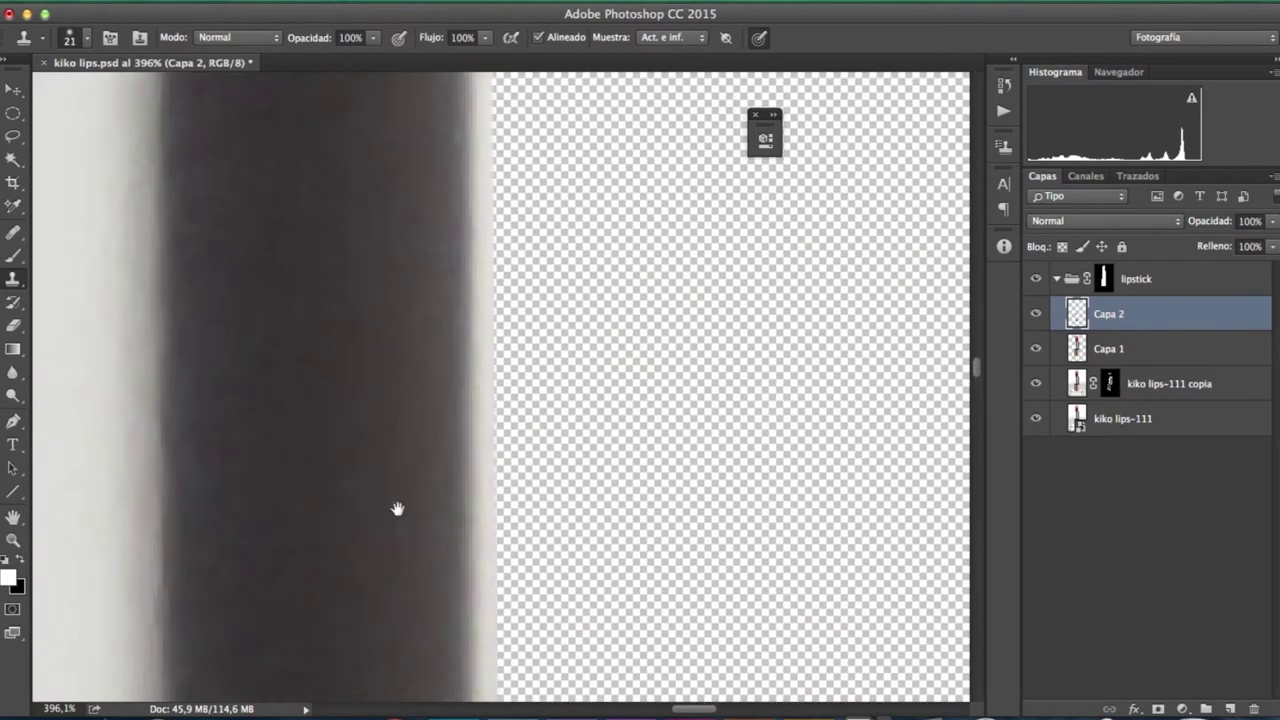
pyautogui.scroll(-3, 214, 277)
pyautogui.hscroll(3, 543, 291)
pyautogui.scroll(1, 363, 314)
# - Heal flaws on the lipstick body and cap corner, then clone with reduced opacity and an 11 px brush
pyautogui.press('j')
pyautogui.scroll(5, 363, 314)
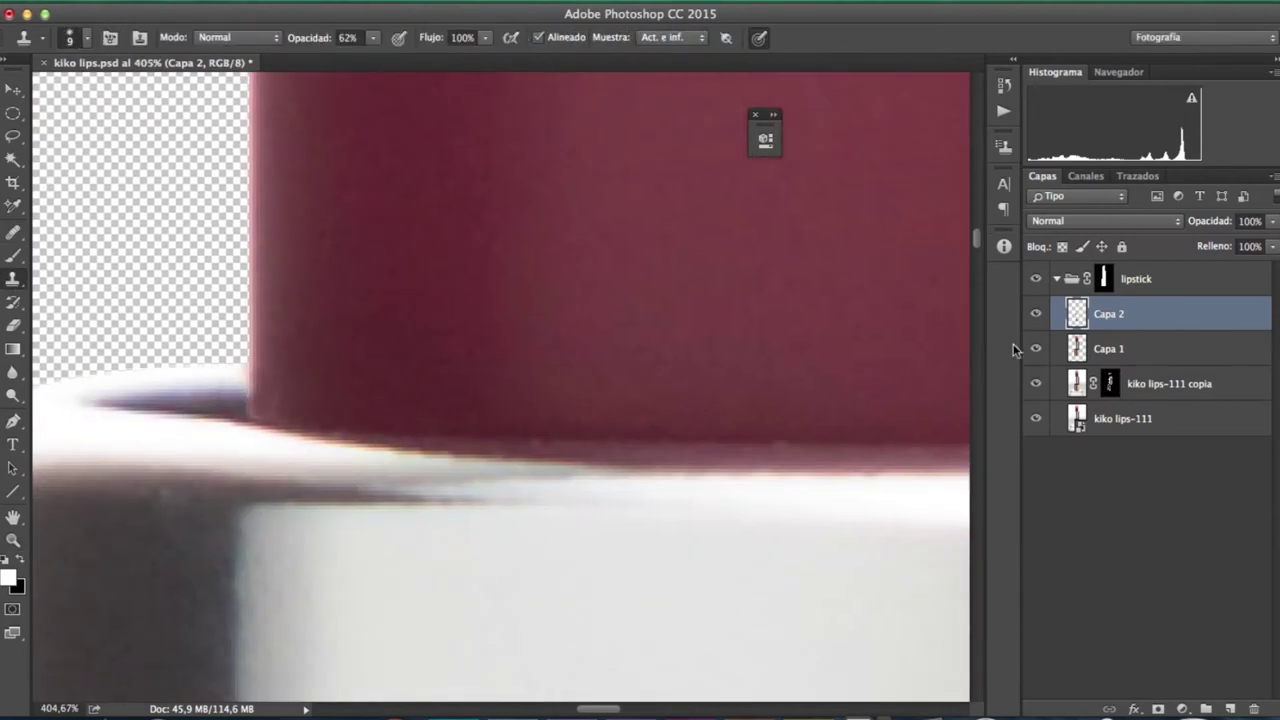
pyautogui.scroll(-2, 457, 357)
pyautogui.press('j')
pyautogui.hscroll(5, 543, 306)
pyautogui.scroll(-3, 704, 316)
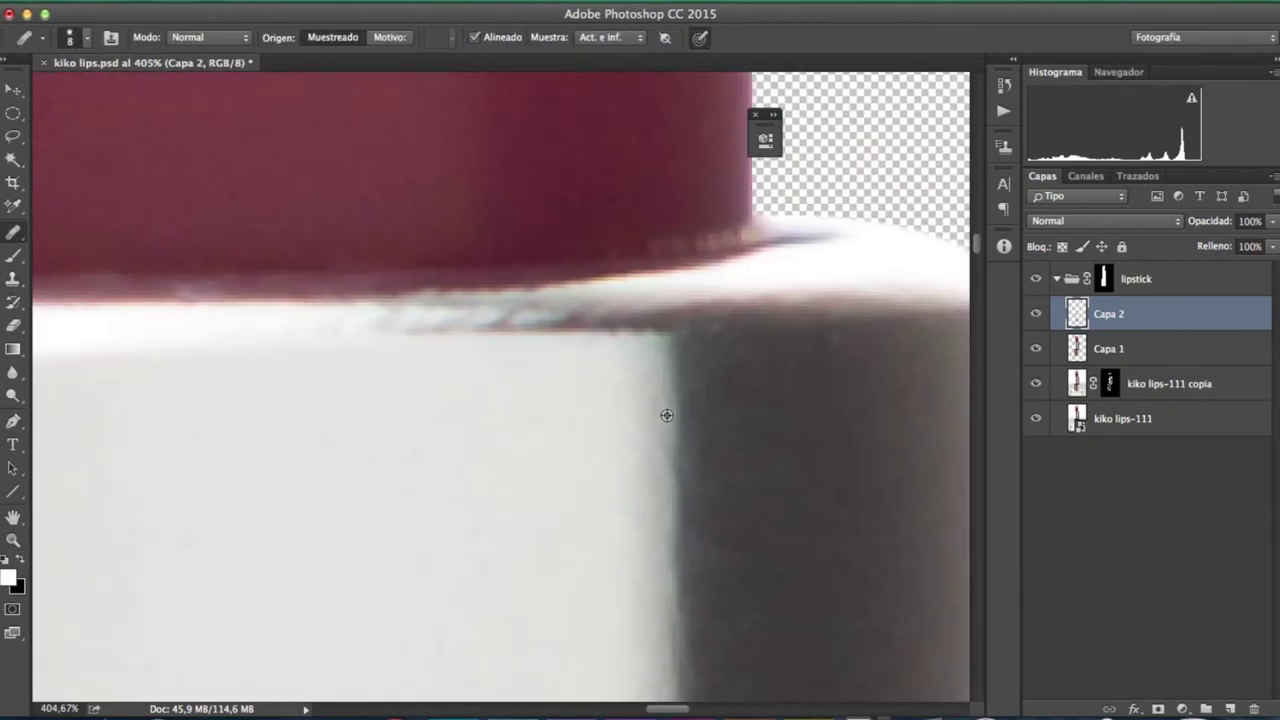
pyautogui.press('Return')
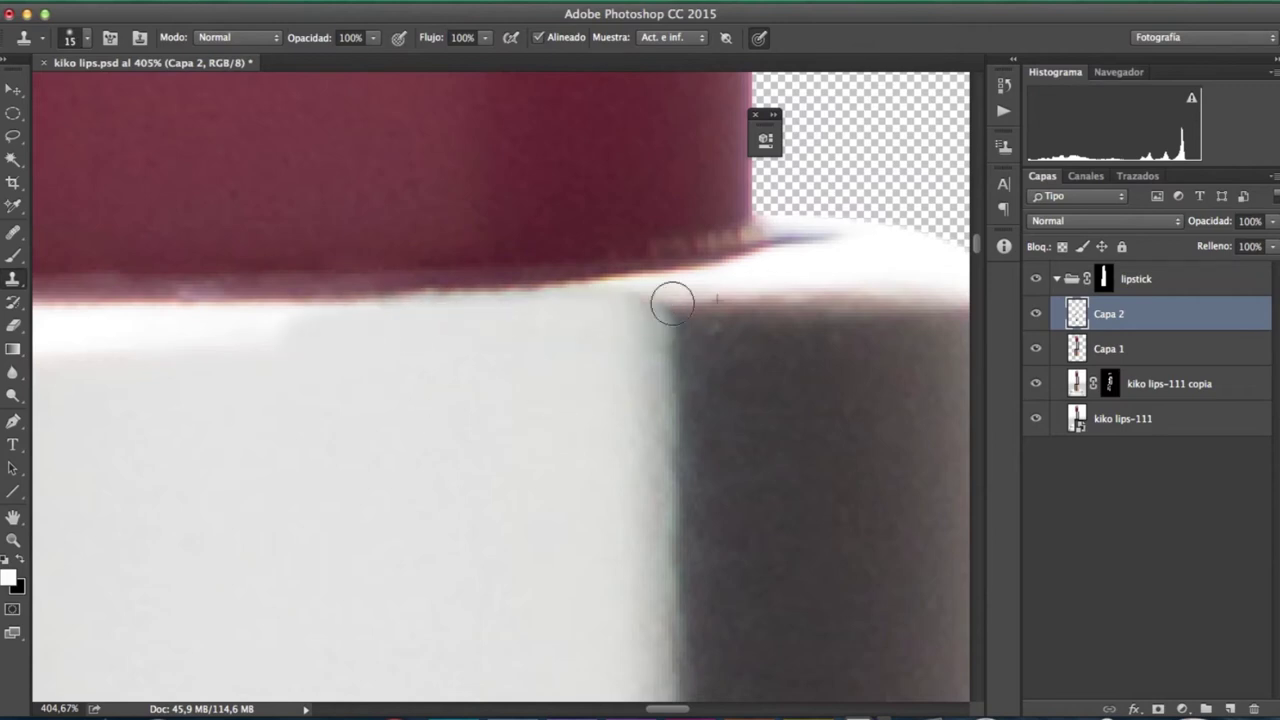
pyautogui.hscroll(5, 655, 300)
pyautogui.scroll(-2, 700, 285)
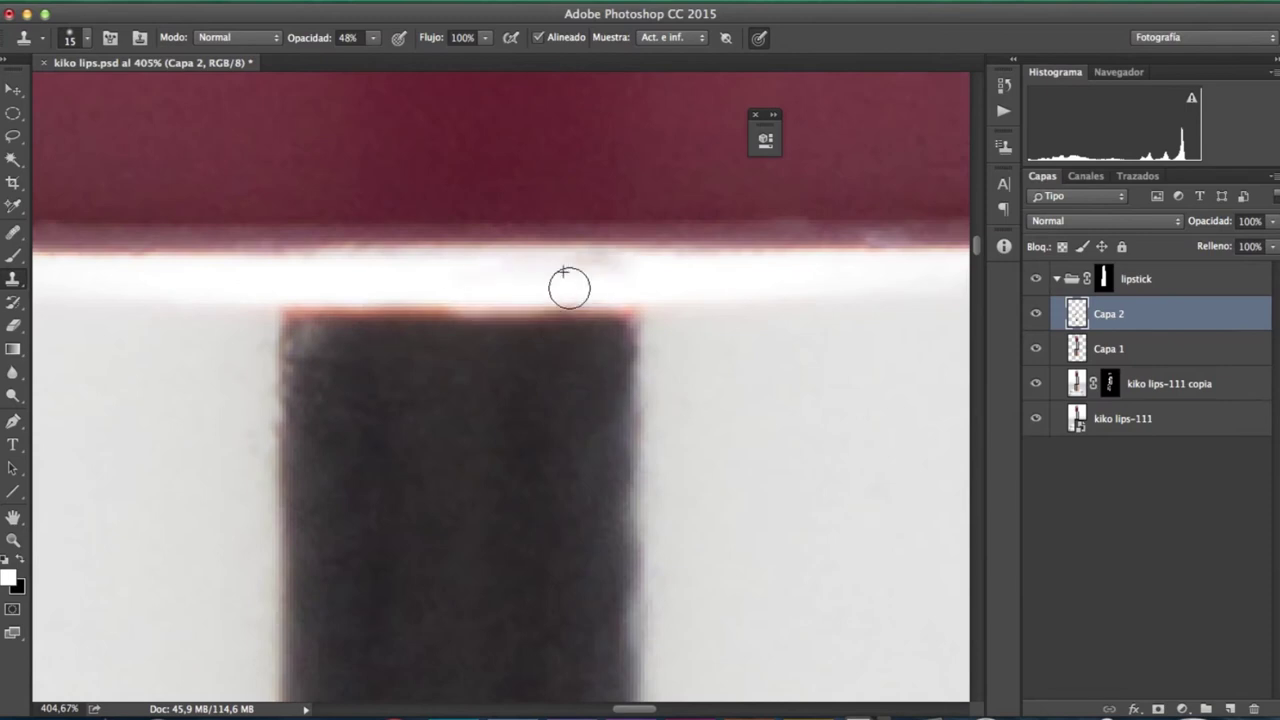
pyautogui.moveTo(326, 425); pyautogui.dragTo(308, 427)
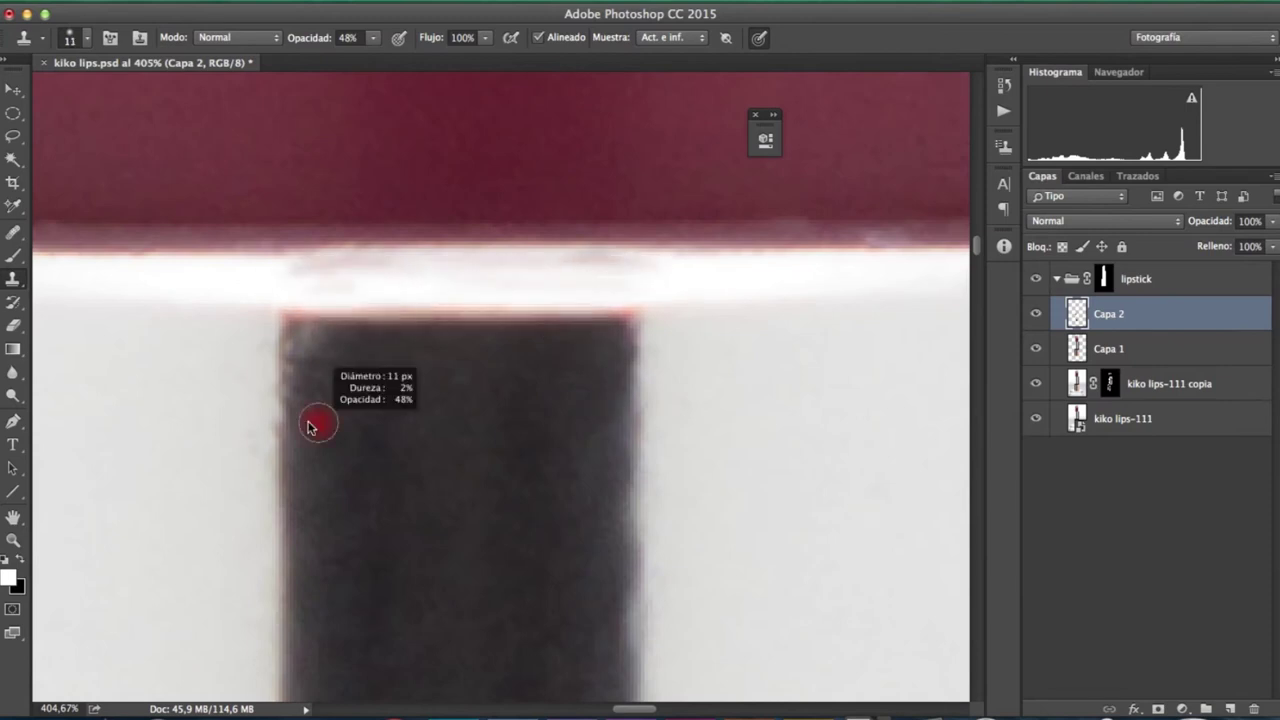
# - Clean specks on the KIKO lettering with healing and cloning between the K and O, then zoom out
pyautogui.press('z')
pyautogui.moveTo(474, 443); pyautogui.dragTo(709, 457)
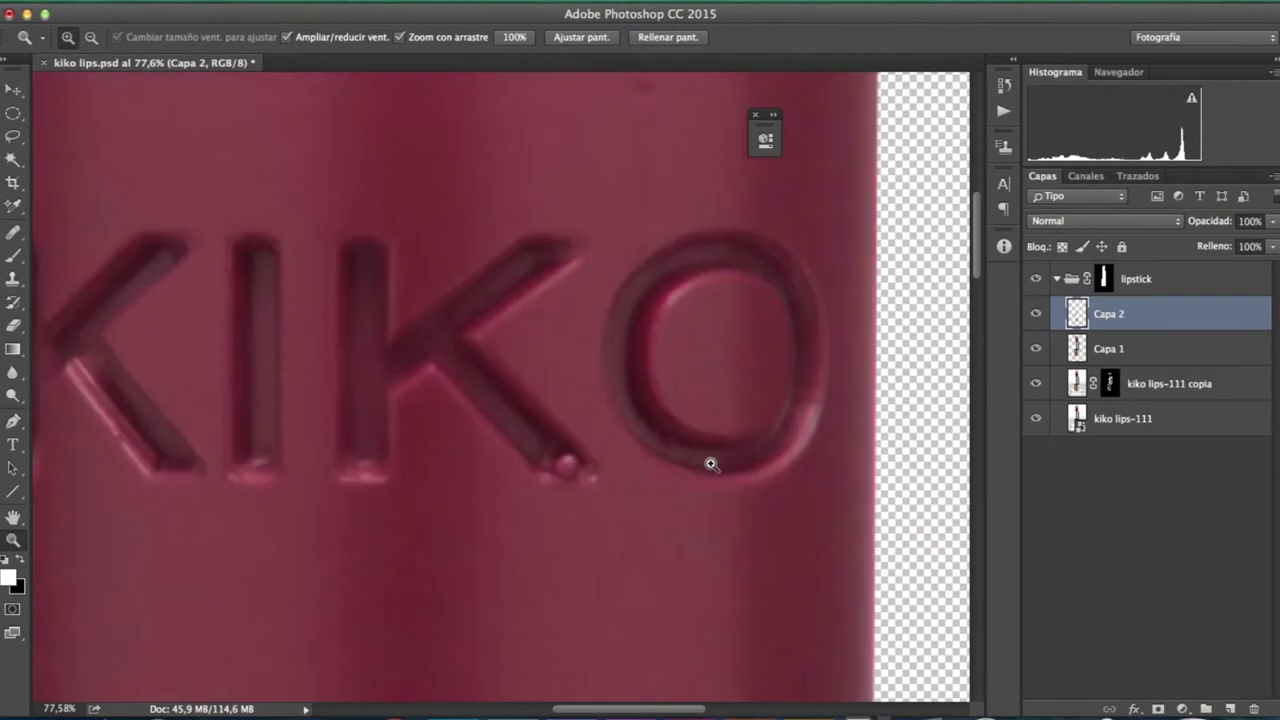
pyautogui.press('j')
pyautogui.scroll(-4, 577, 425)
pyautogui.hscroll(-3, 600, 440)
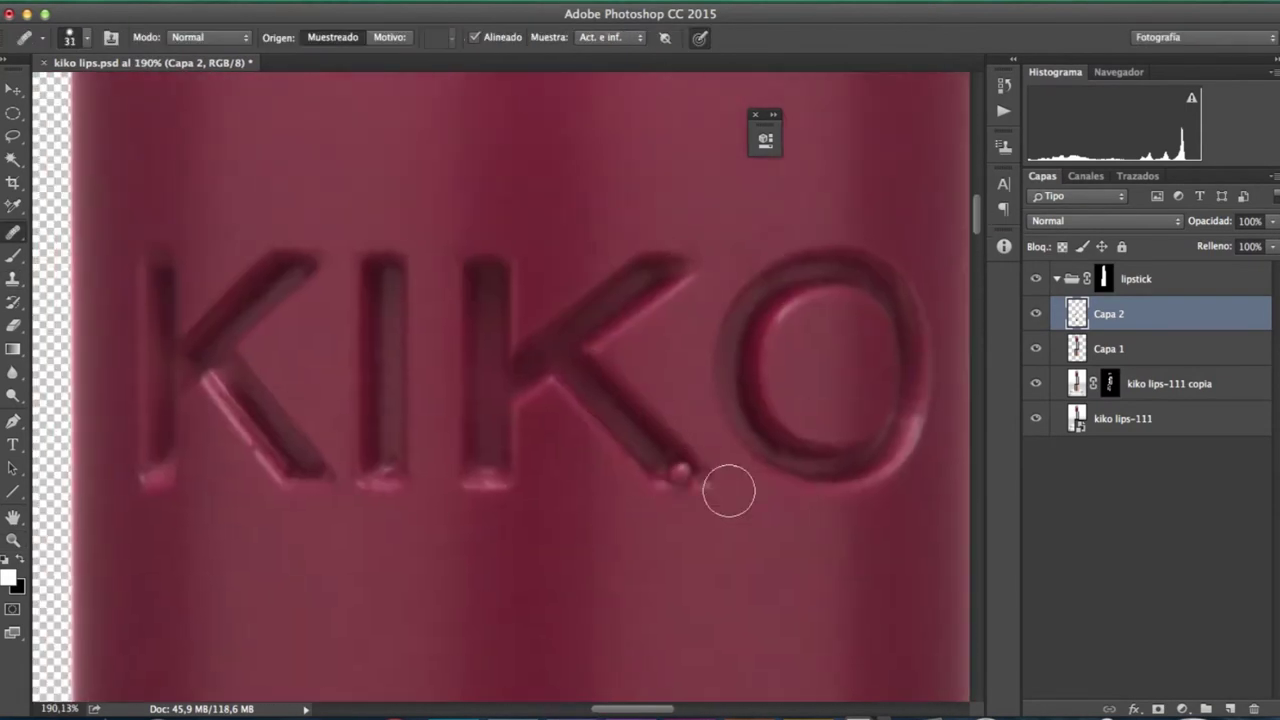
pyautogui.scroll(5, 729, 491)
pyautogui.press('s')
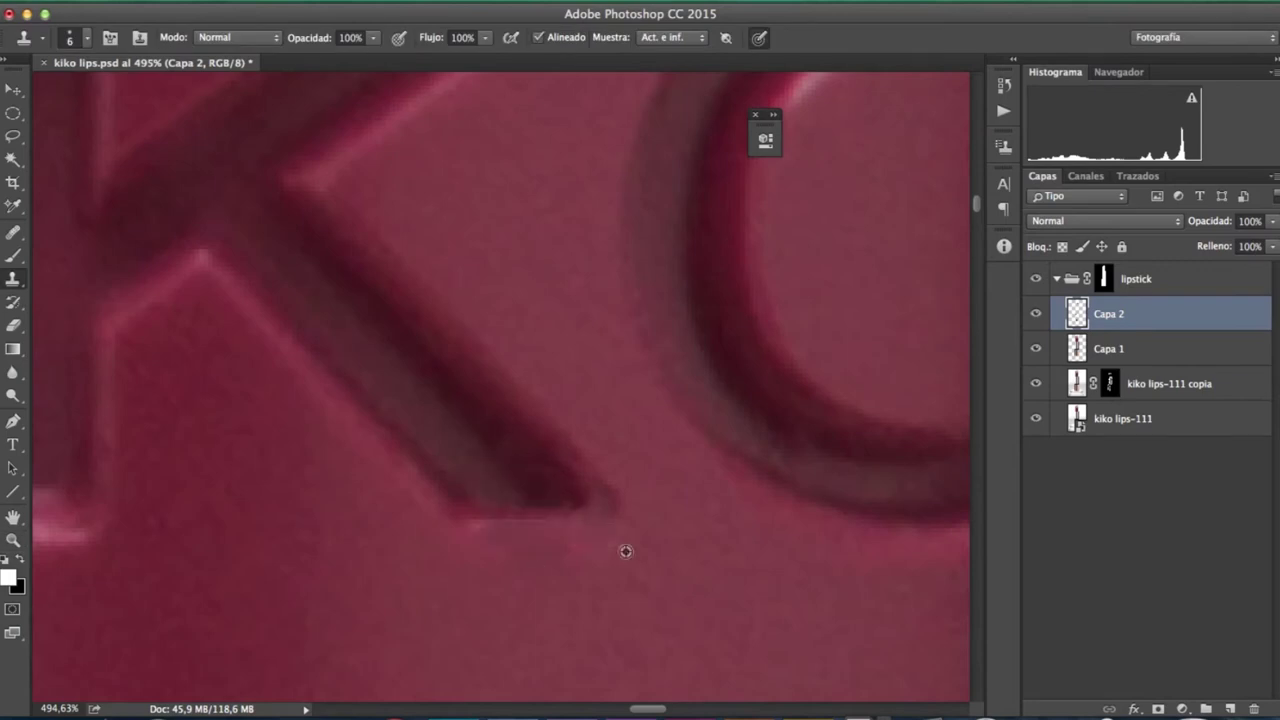
pyautogui.press('z')
pyautogui.moveTo(529, 466); pyautogui.dragTo(309, 606)
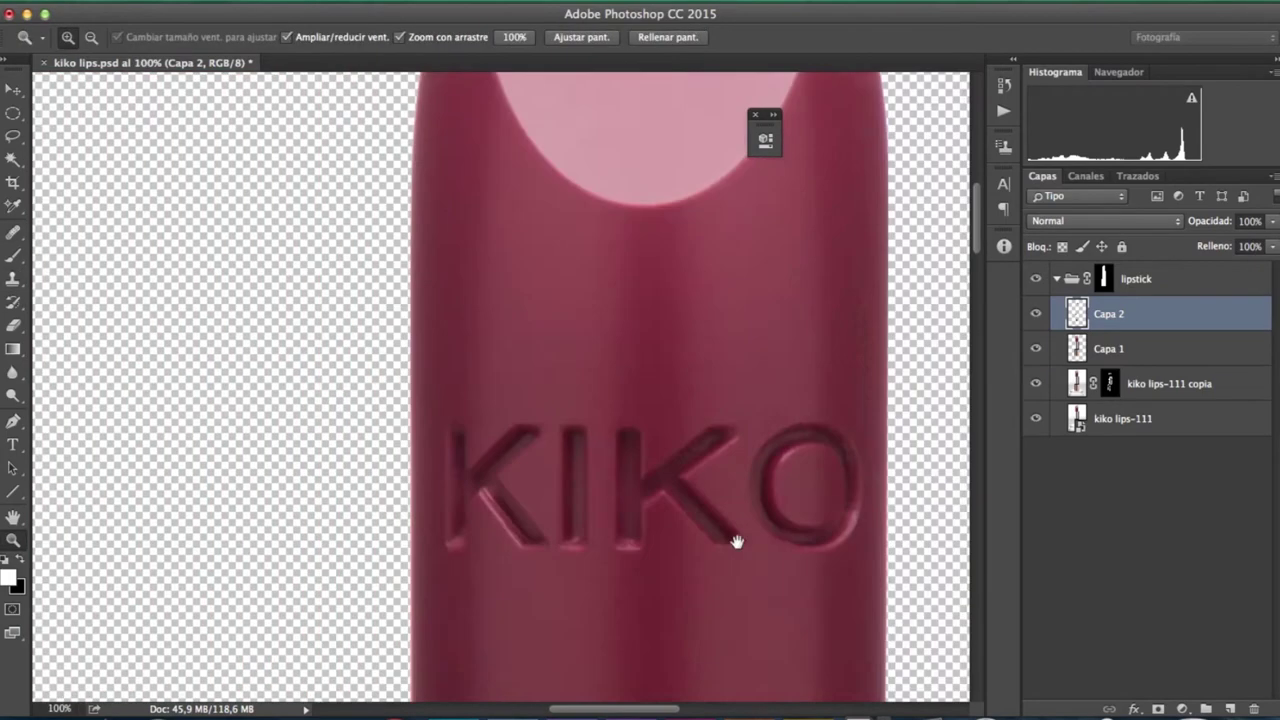
# - Inspect the lipstick tip, top edge and base, alternating Healing Brush and Clone Stamp
pyautogui.press('j')
pyautogui.scroll(4, 736, 541)
pyautogui.press('s')
pyautogui.scroll(5, 651, 329)
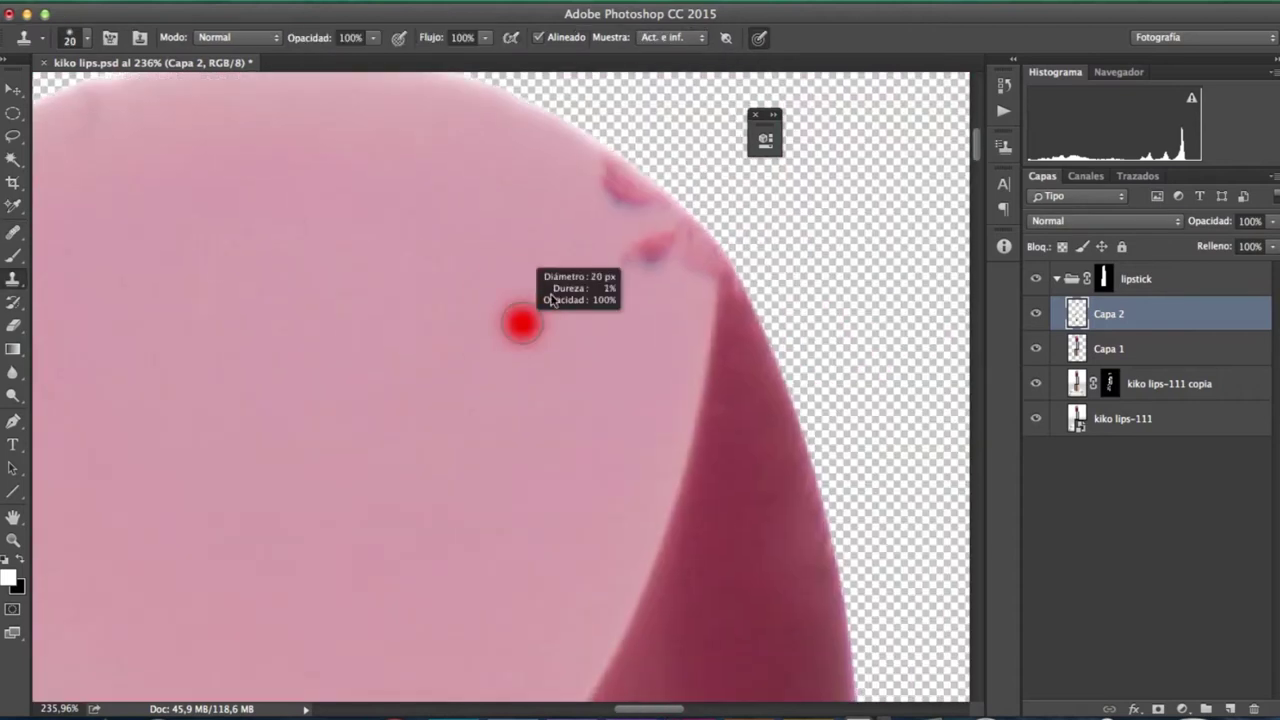
pyautogui.scroll(3, 543, 320)
pyautogui.press('j')
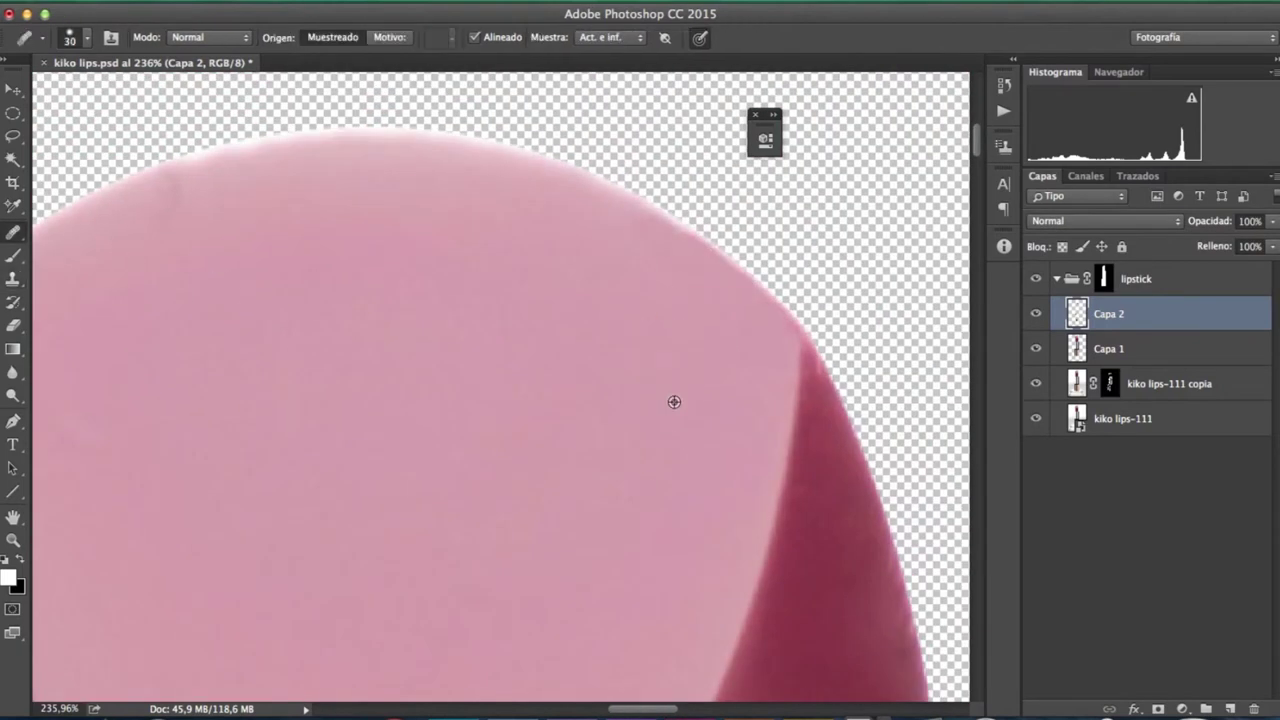
pyautogui.scroll(-5, 266, 437)
pyautogui.scroll(-10, 628, 157)
pyautogui.scroll(-5, 790, 341)
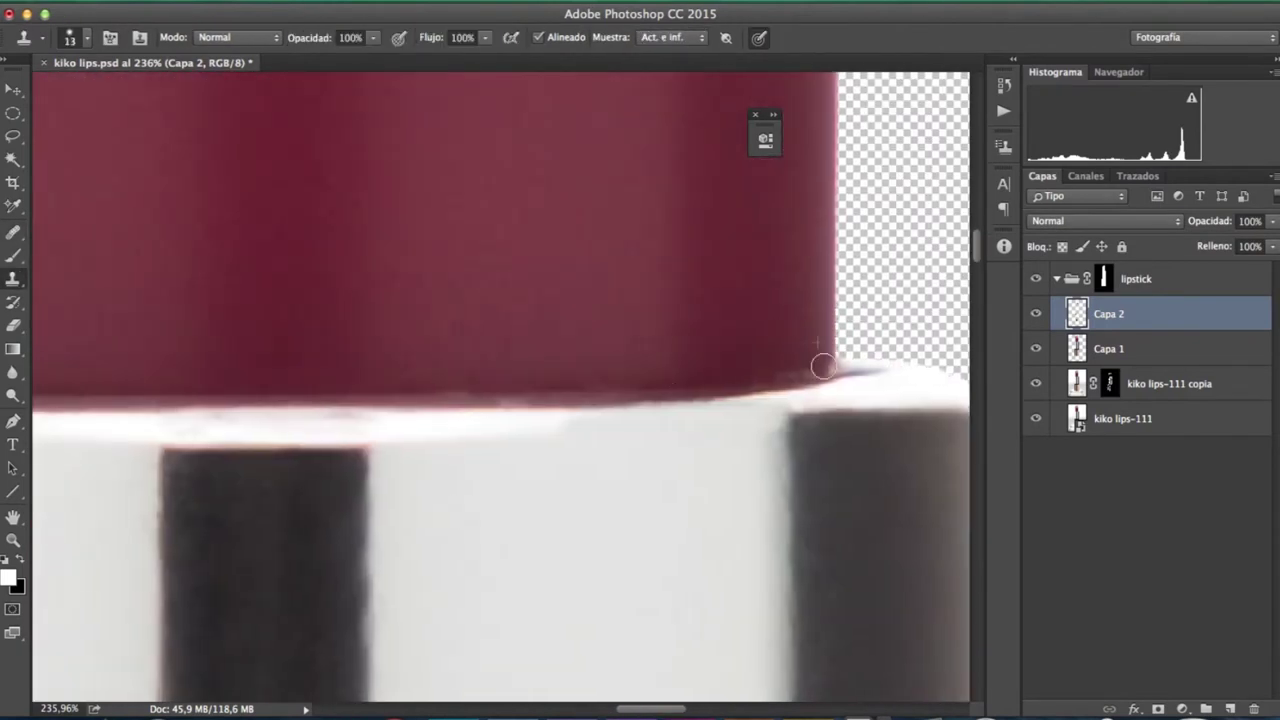
pyautogui.hscroll(-10, 640, 270)
pyautogui.scroll(-5, 591, 403)
pyautogui.scroll(-10, 513, 567)
pyautogui.press('s')
pyautogui.hscroll(-5, 463, 600)
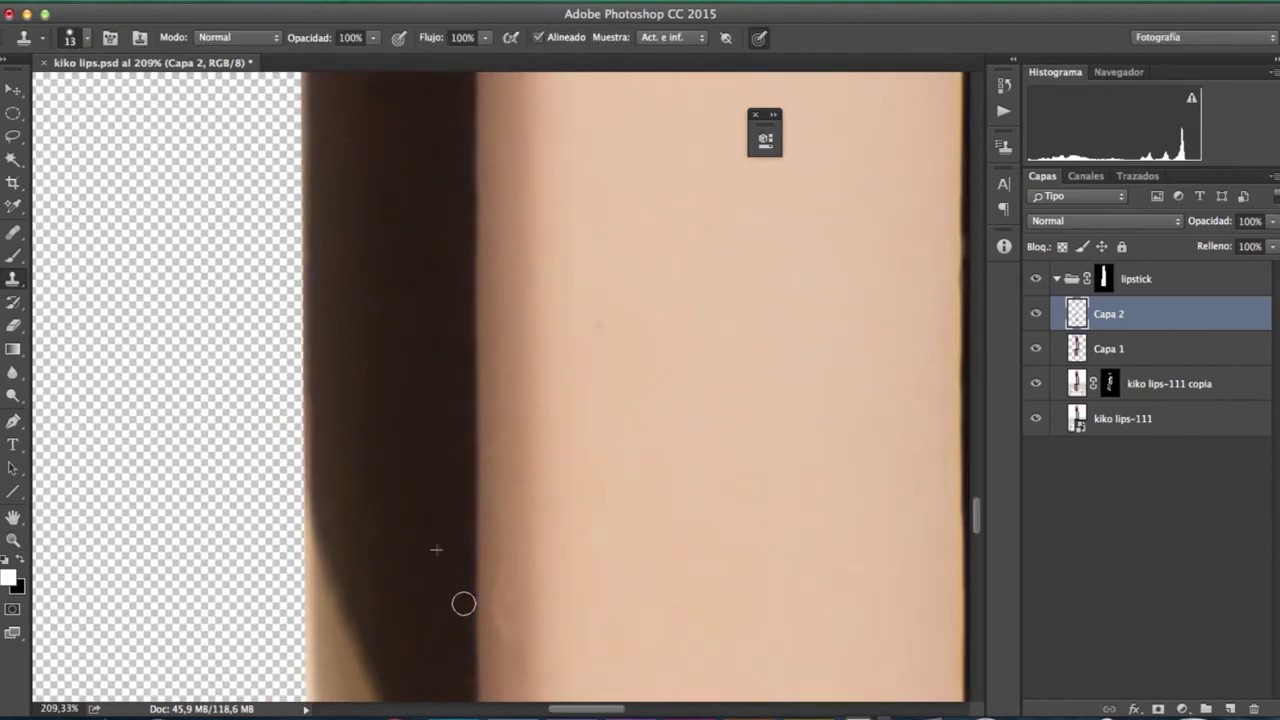
# - Shrink the Clone Stamp brush on the copper tube and zoom in on the ring's lower edge
pyautogui.press('j')
pyautogui.scroll(-10, 589, 229)
pyautogui.hscroll(-3, 589, 229)
pyautogui.scroll(-10, 589, 229)
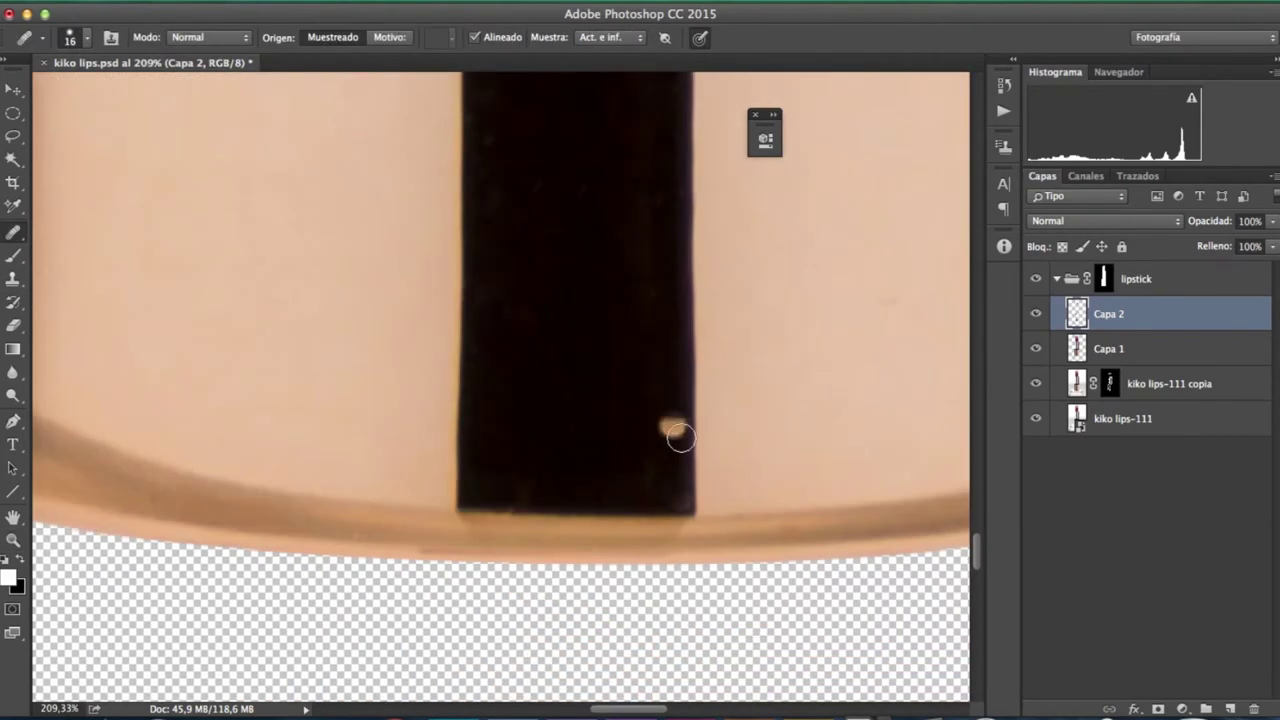
pyautogui.press('s')
pyautogui.scroll(10, 523, 500)
pyautogui.hscroll(-5, 529, 443)
pyautogui.press('[')
pyautogui.press('[')
pyautogui.hscroll(5, 491, 474)
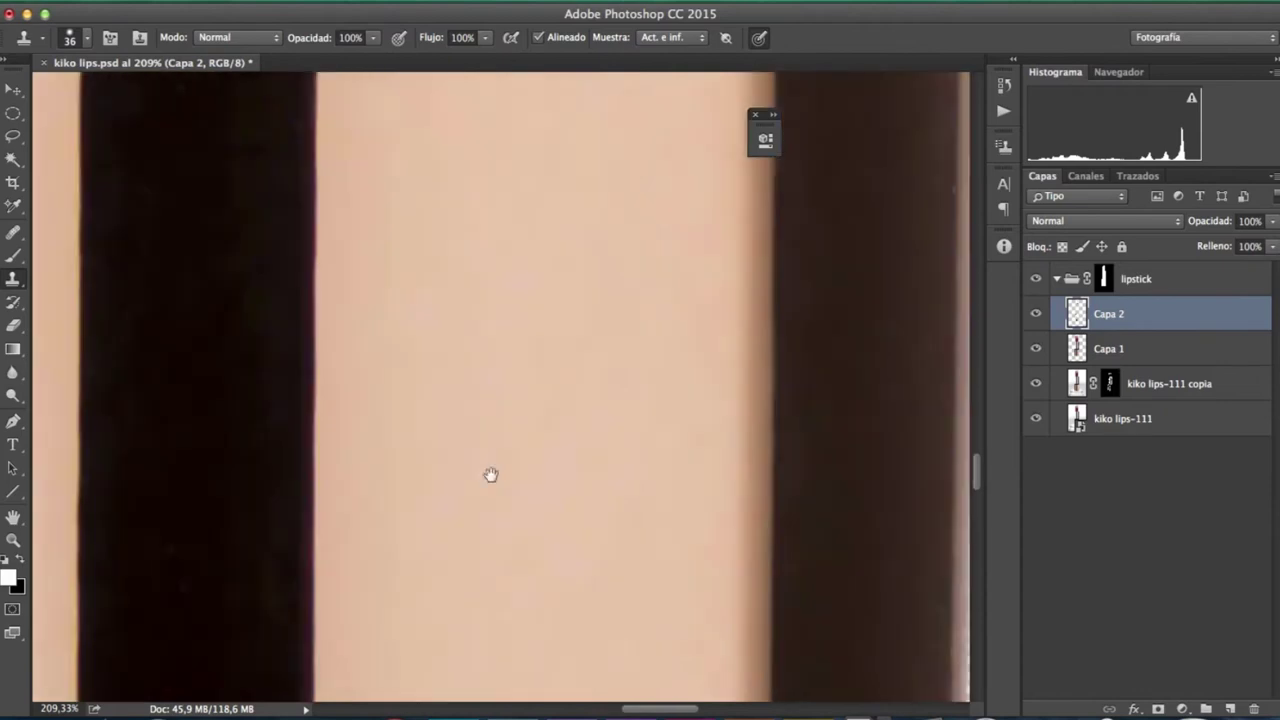
pyautogui.hscroll(5, 801, 608)
pyautogui.click(1035, 314)
pyautogui.scroll(5, 600, 400)
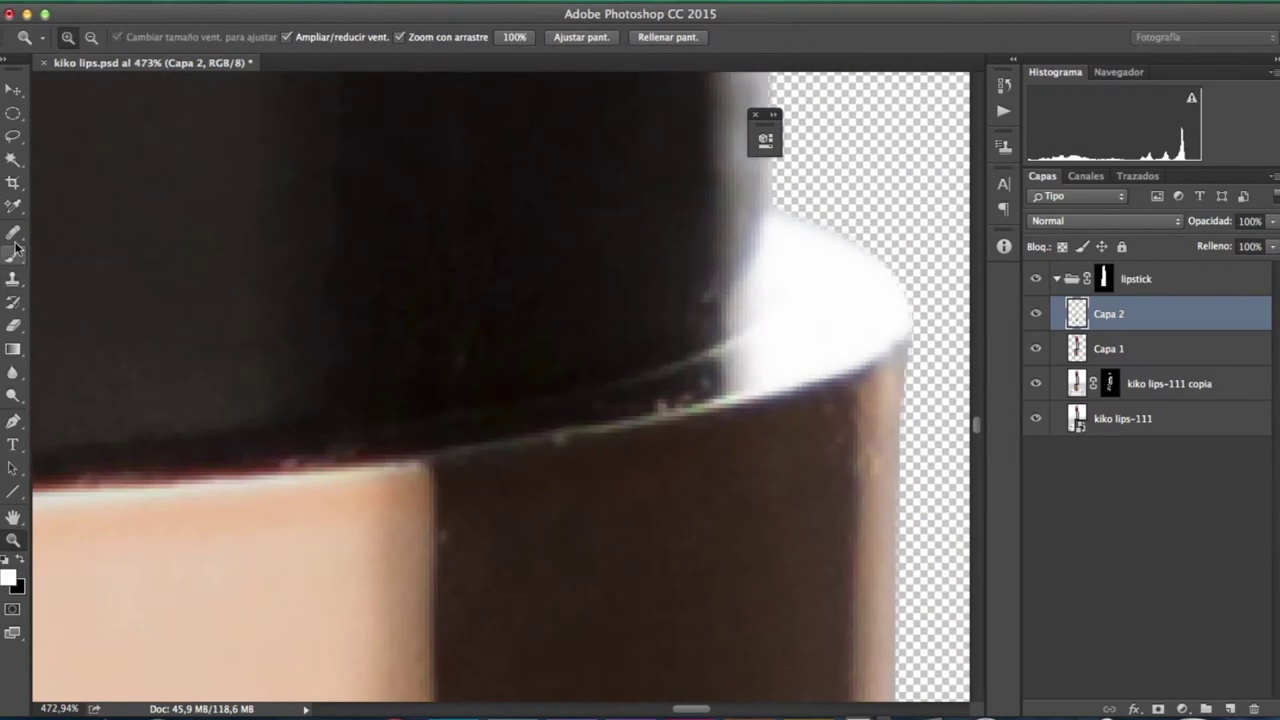
pyautogui.scroll(-3, 674, 514)
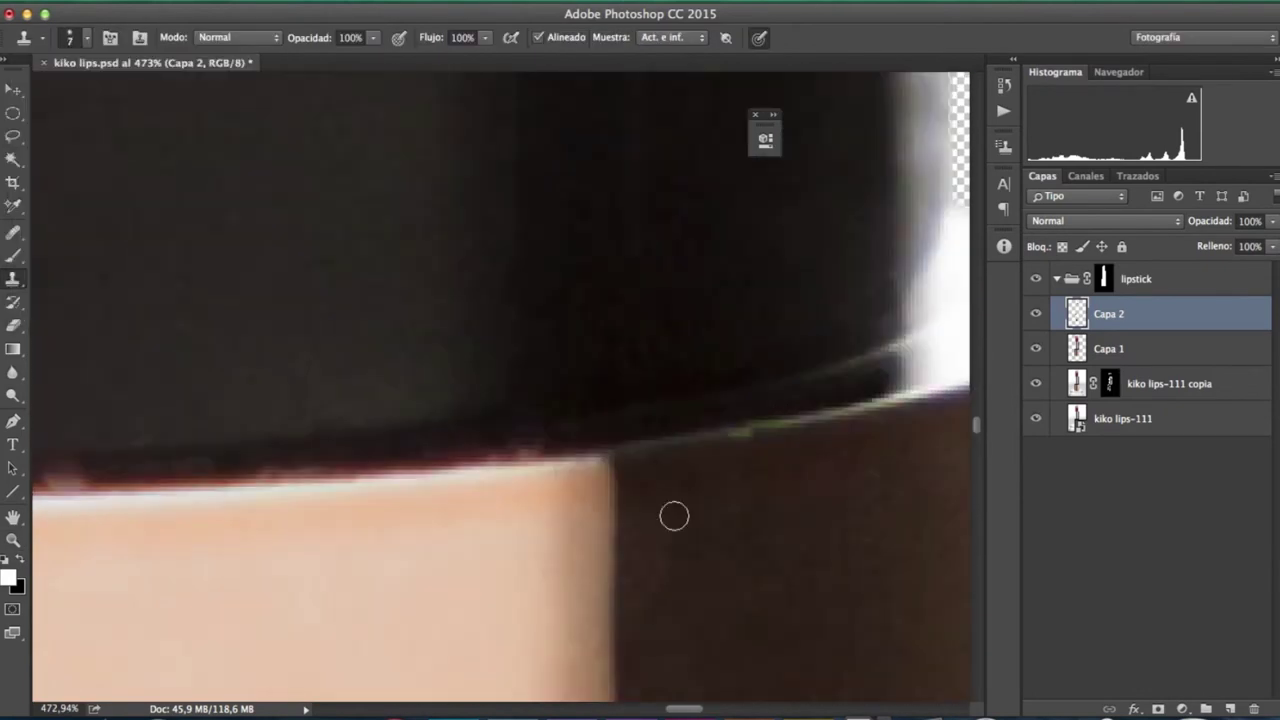
pyautogui.scroll(5, 674, 514)
# - Enlarge the Healing Brush for the copper band and frame it for Clone Stamp work
pyautogui.press('j')
pyautogui.scroll(-5, 386, 540)
pyautogui.press(']')
pyautogui.press(']')
pyautogui.press(']')
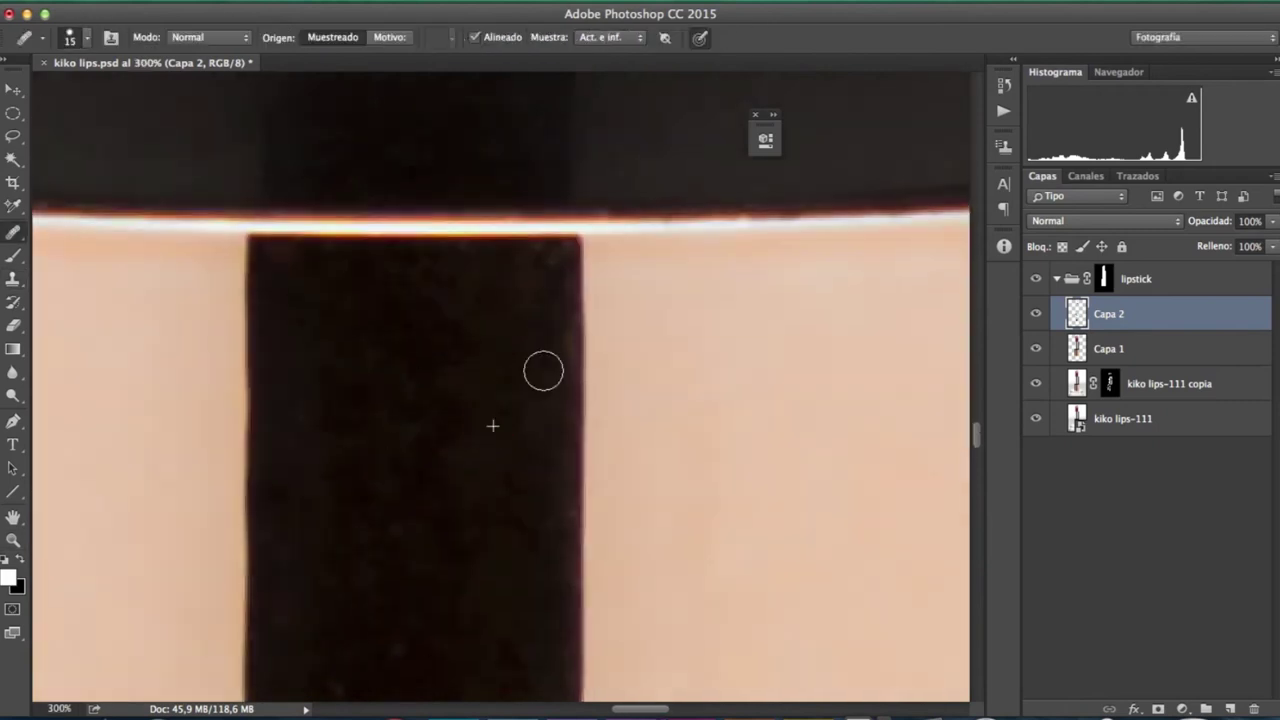
pyautogui.scroll(-5, 466, 583)
pyautogui.press('z')
pyautogui.scroll(3, 529, 349)
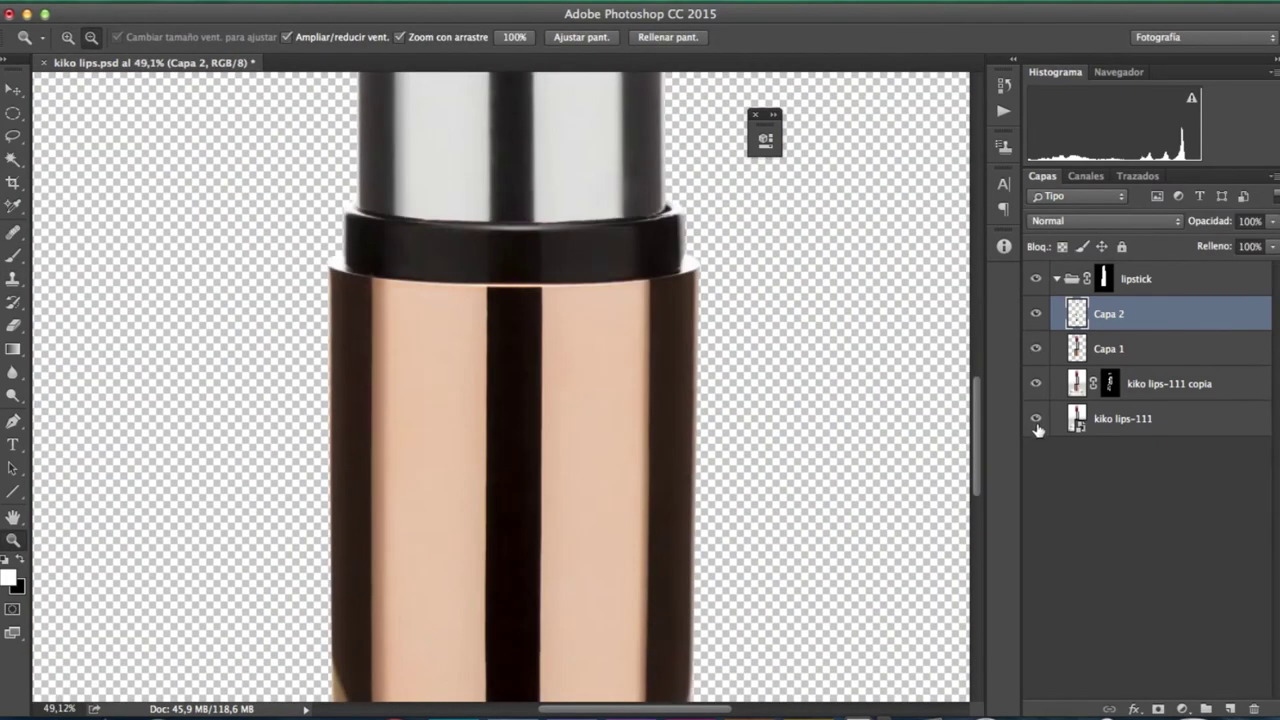
pyautogui.scroll(5, 520, 466)
pyautogui.press('s')
# - Clone out the dark streaks along the copper base's bottom edge, then fit the lipstick in view
pyautogui.moveTo(757, 600); pyautogui.dragTo(460, 587)
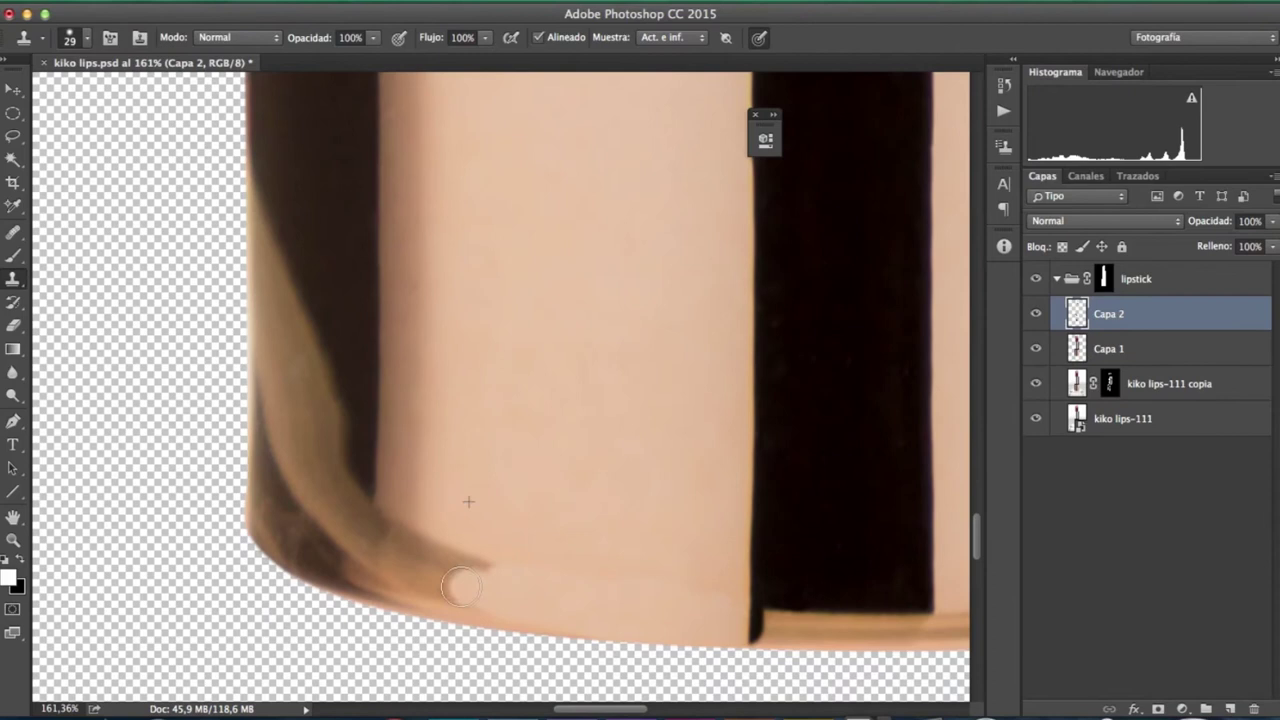
pyautogui.scroll(-3, 808, 622)
pyautogui.hscroll(5, 840, 530)
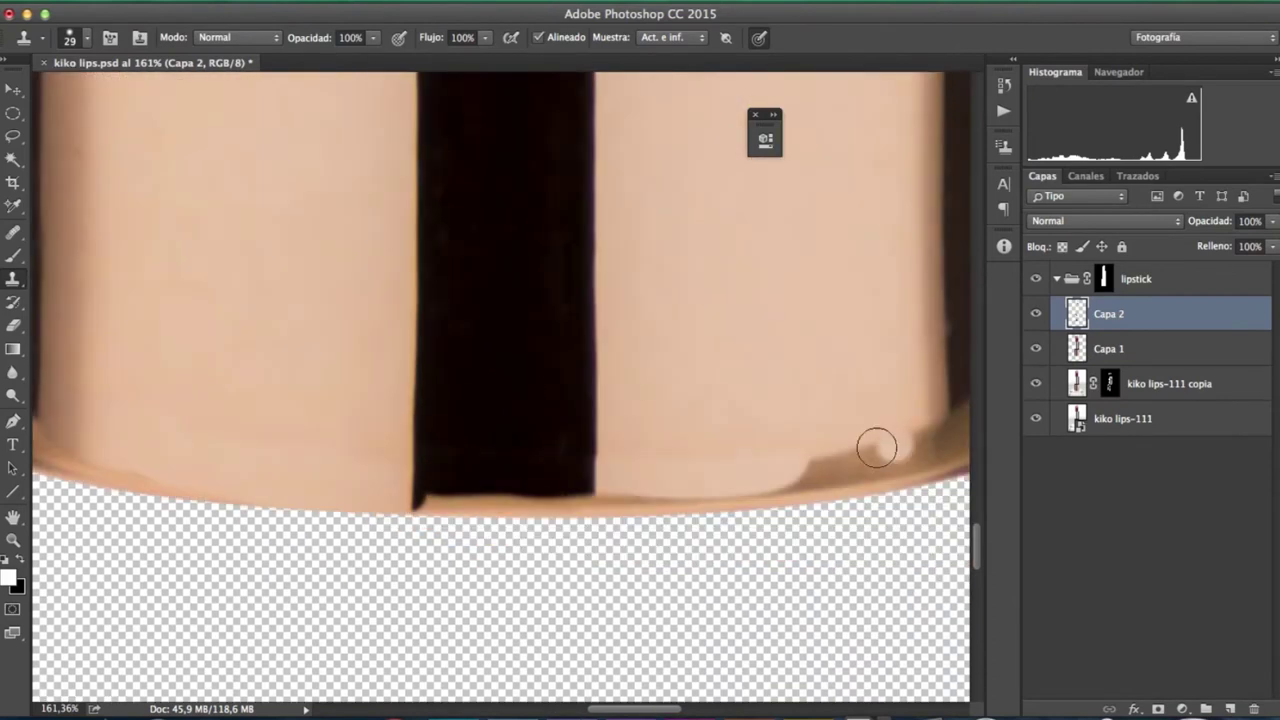
pyautogui.moveTo(785, 465); pyautogui.dragTo(880, 465)
pyautogui.scroll(-2, 764, 357)
pyautogui.hscroll(5, 764, 357)
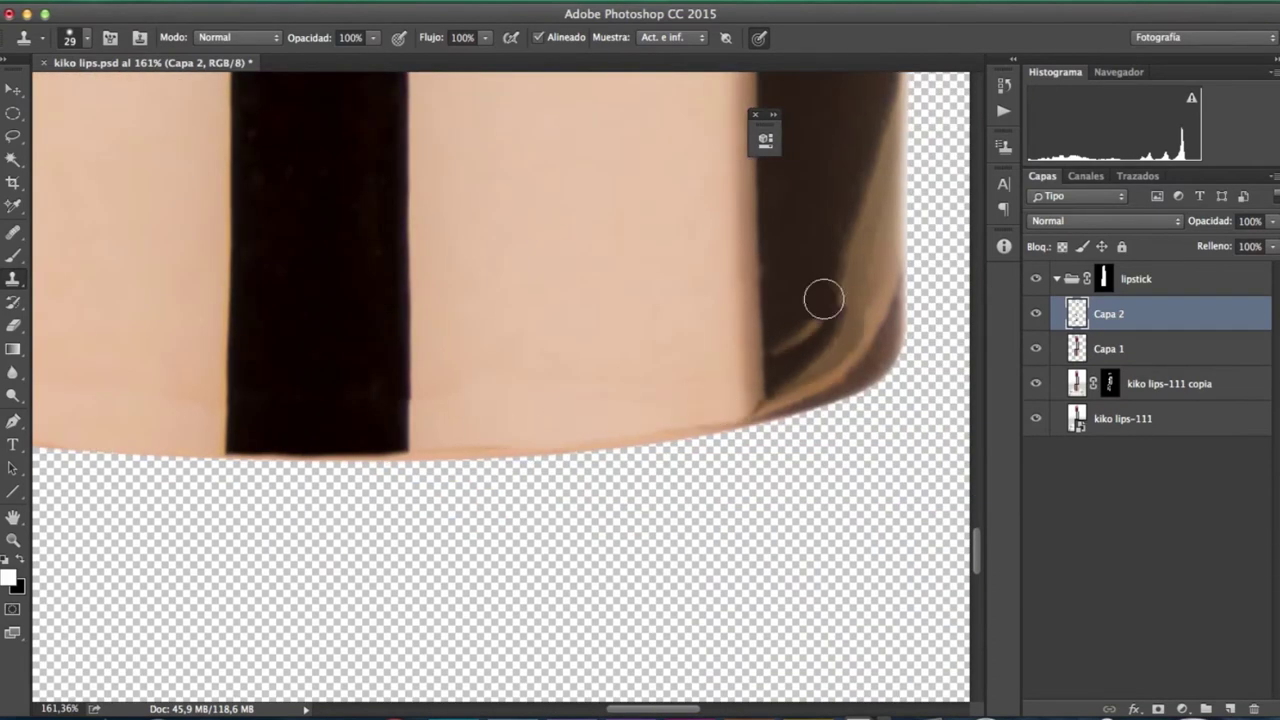
pyautogui.scroll(-4, 700, 440)
pyautogui.scroll(3, 560, 480)
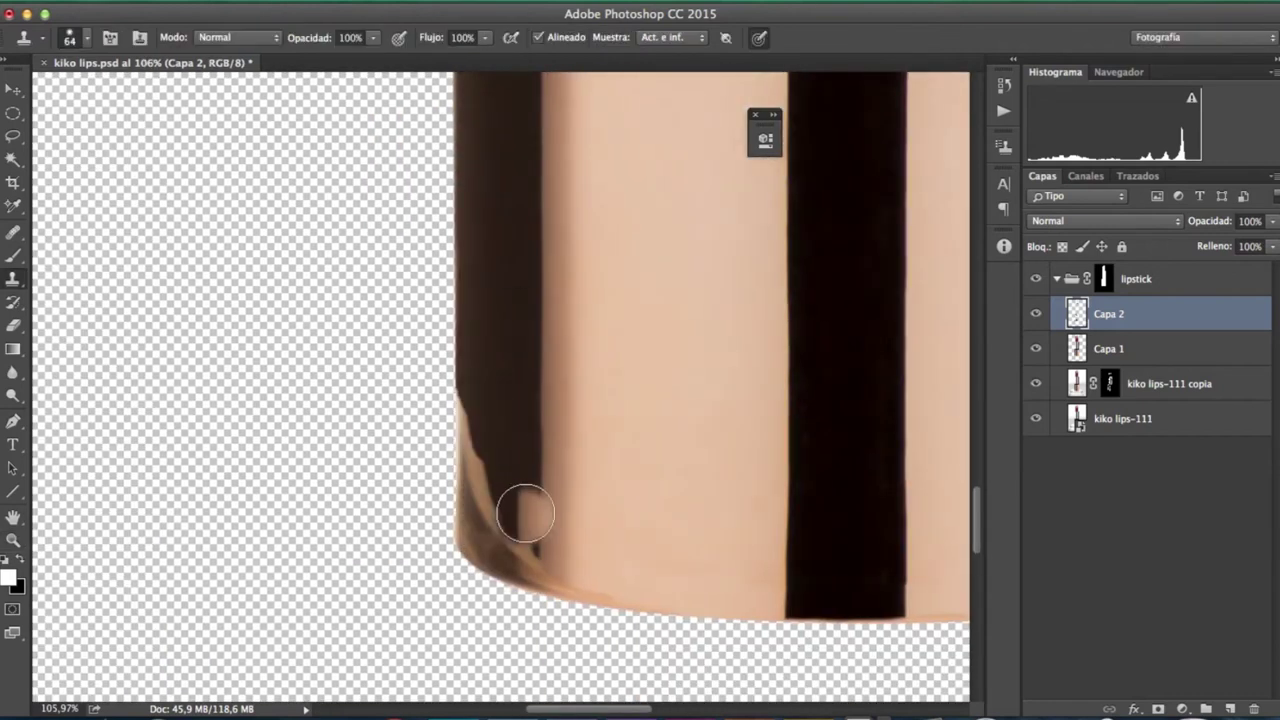
pyautogui.hscroll(3, 663, 537)
pyautogui.hscroll(3, 654, 437)
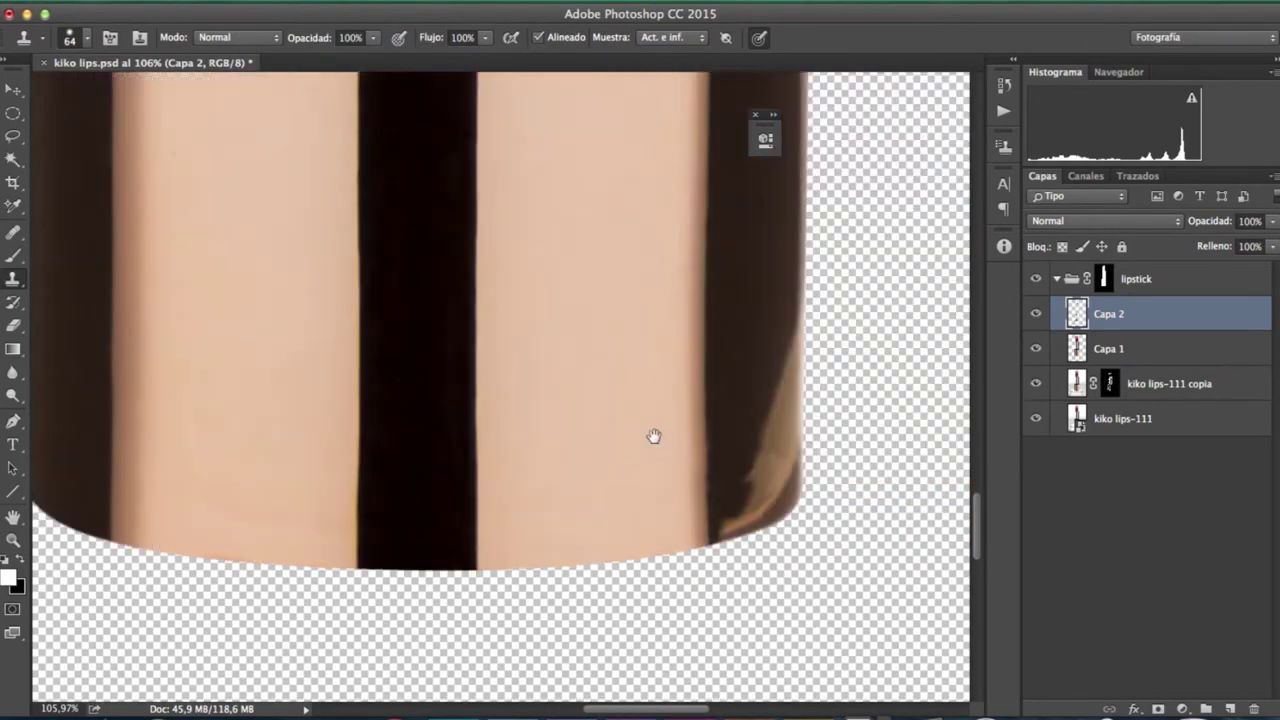
pyautogui.hscroll(-3, 699, 452)
pyautogui.hotkey('ctrl', '0')
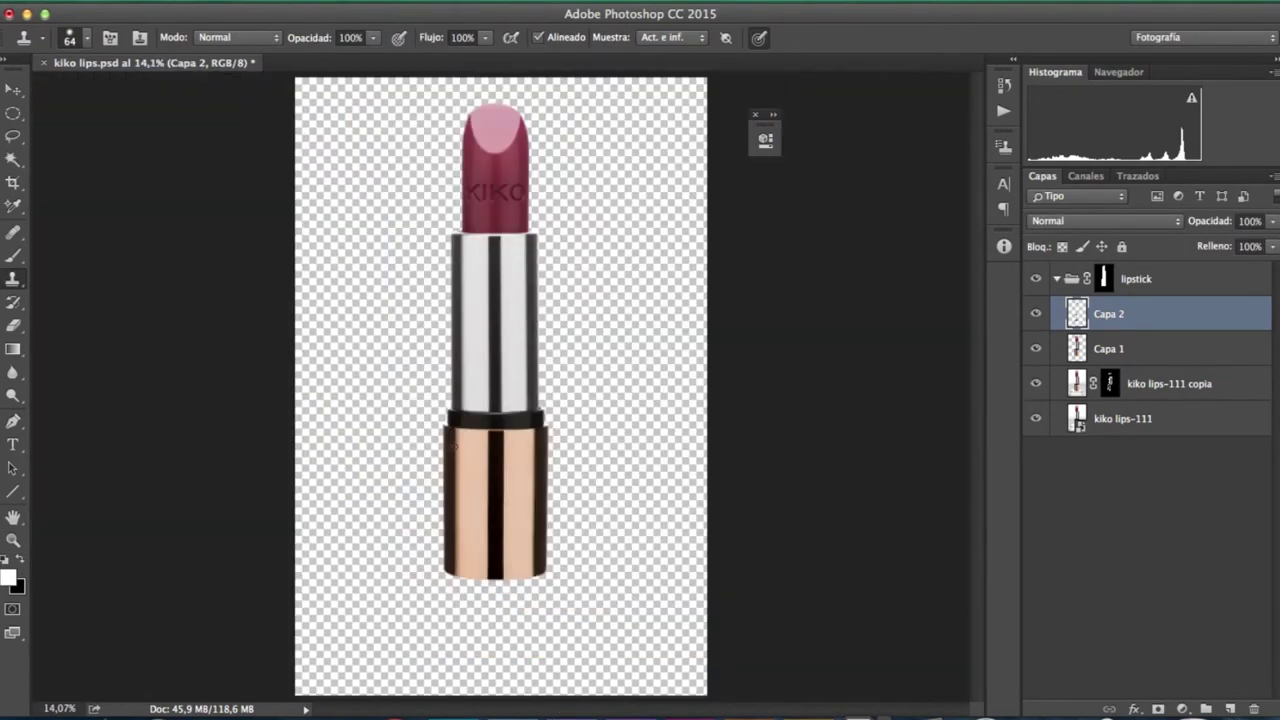
# - Zoom in on the copper base and add the empty layer Capa 3
pyautogui.press('z')
pyautogui.scroll(5, 557, 573)
pyautogui.moveTo(557, 573); pyautogui.dragTo(572, 523)
pyautogui.click(1230, 709)
pyautogui.press('b')
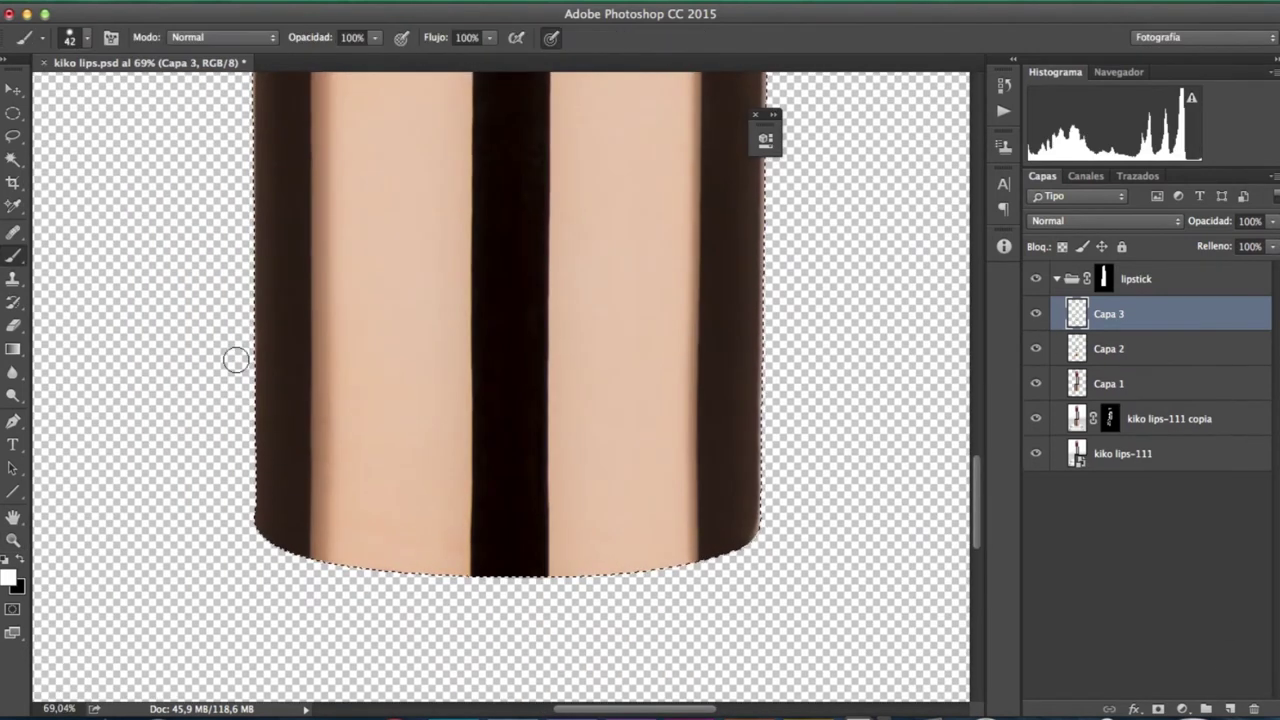
# - Trace the base's bottom rim with the Pen tool and load the path as a selection
pyautogui.press('p')
pyautogui.scroll(2, 311, 516)
pyautogui.hscroll(3, 640, 400)
pyautogui.click(80, 480)
pyautogui.scroll(2, 857, 494)
pyautogui.moveTo(819, 385); pyautogui.dragTo(812, 474)
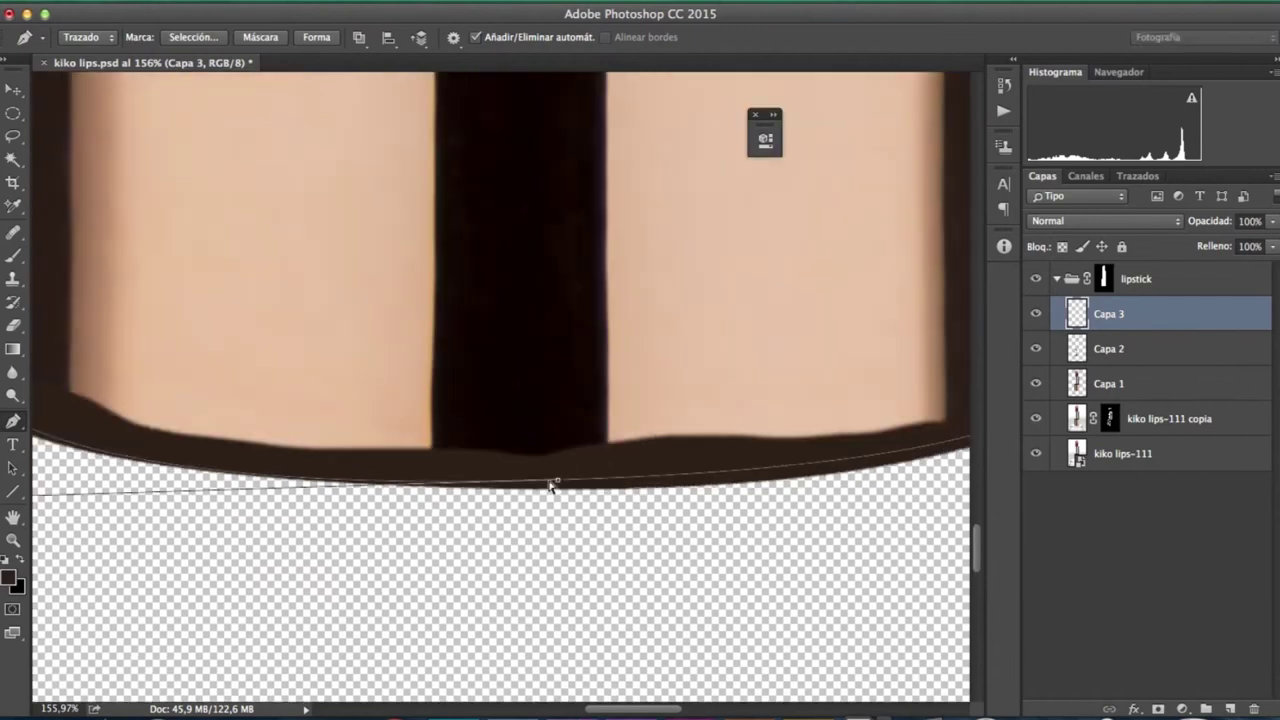
pyautogui.hscroll(5, 700, 420)
pyautogui.hscroll(-4, 616, 378)
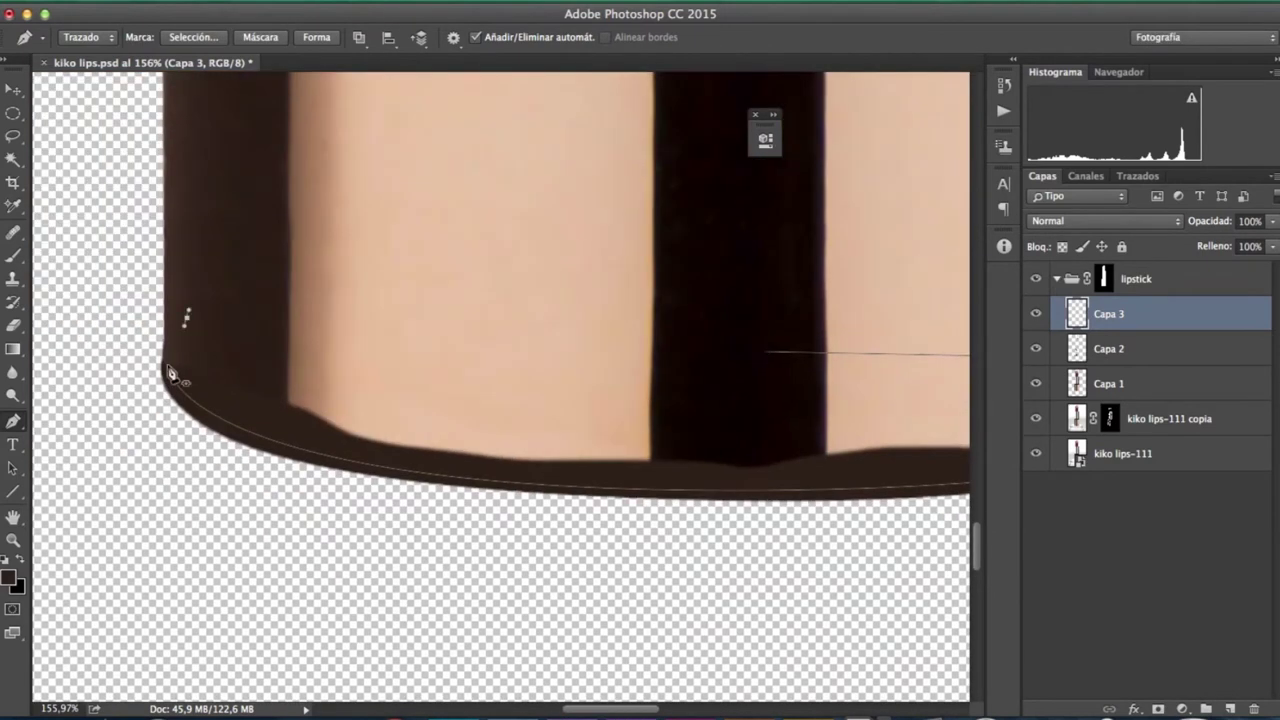
pyautogui.hotkey('ctrl', 'Return')
pyautogui.click(1138, 175)
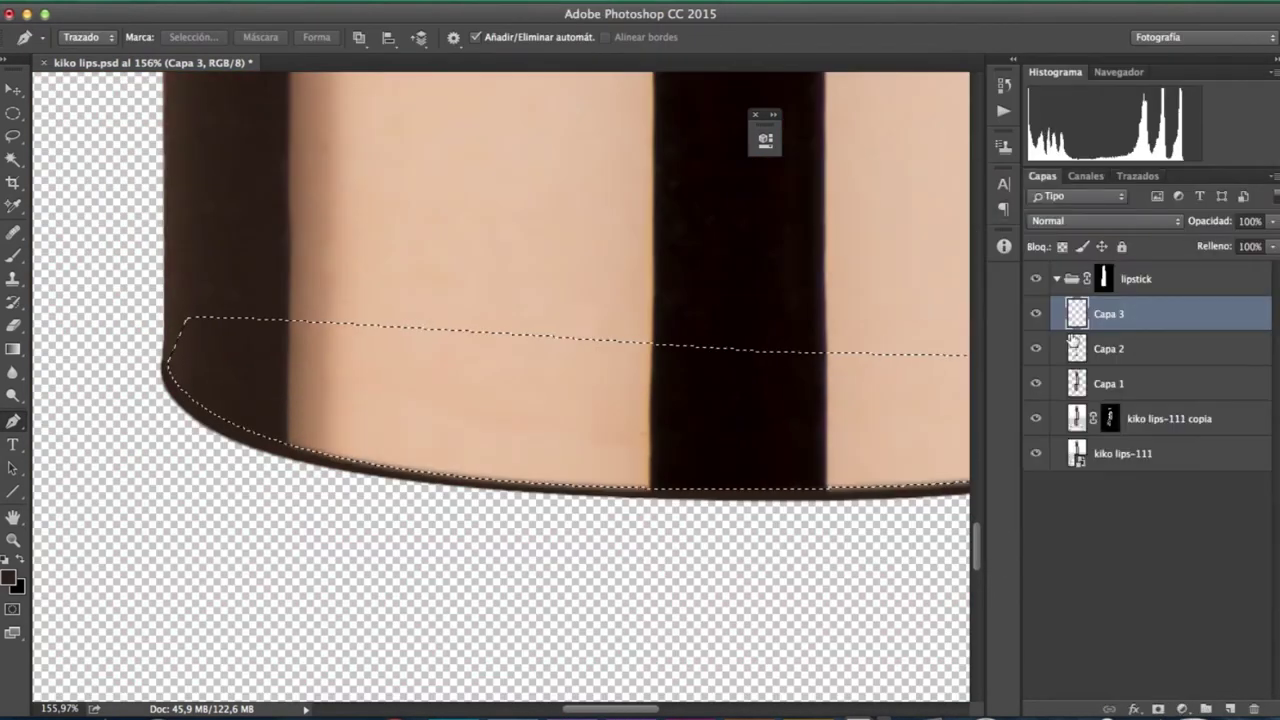
pyautogui.hotkey('ctrl', '0')
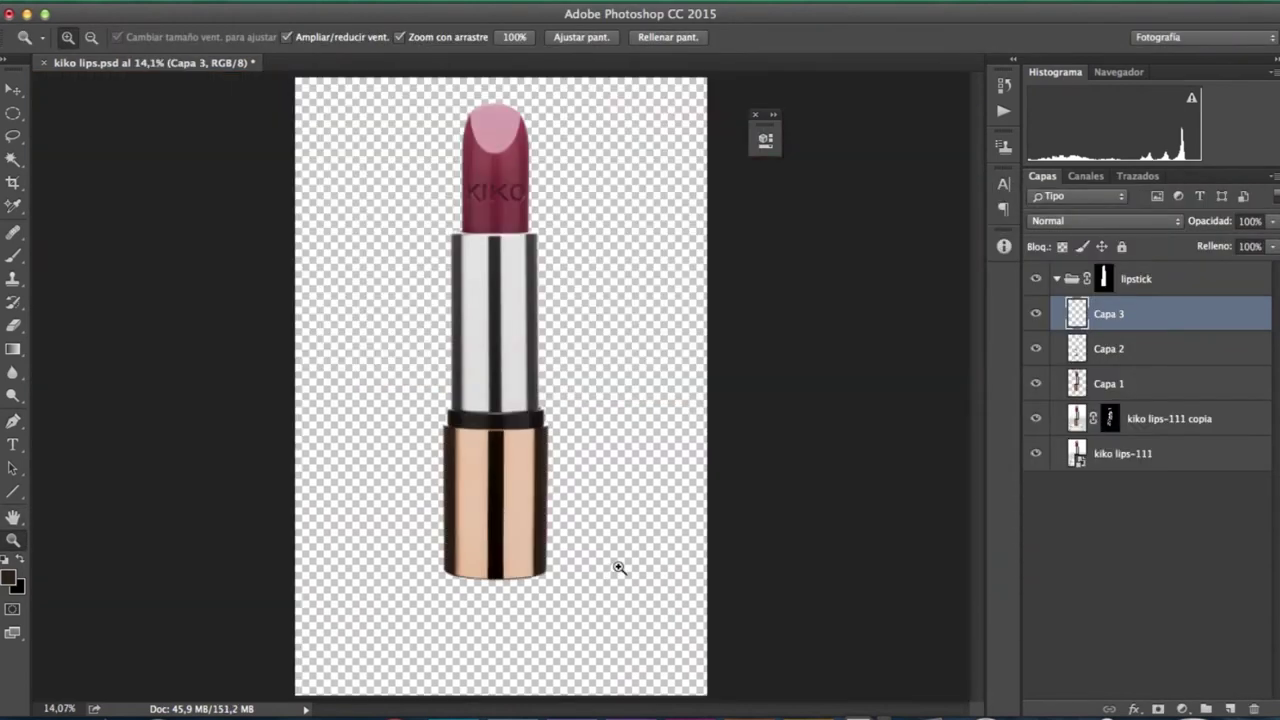
pyautogui.scroll(5, 619, 567)
# - Smooth the light streak along the pink bullet's edge with Healing Brush and Clone Stamp
pyautogui.press('e')
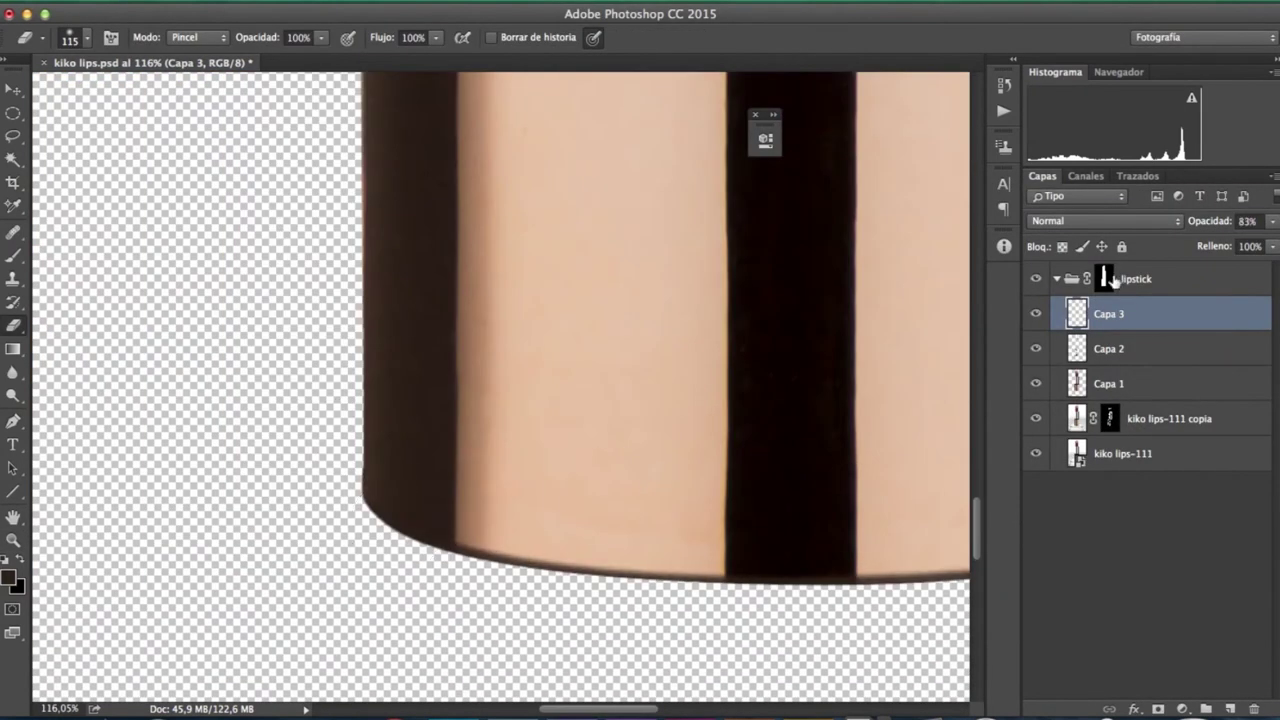
pyautogui.hotkey('ctrl', '0')
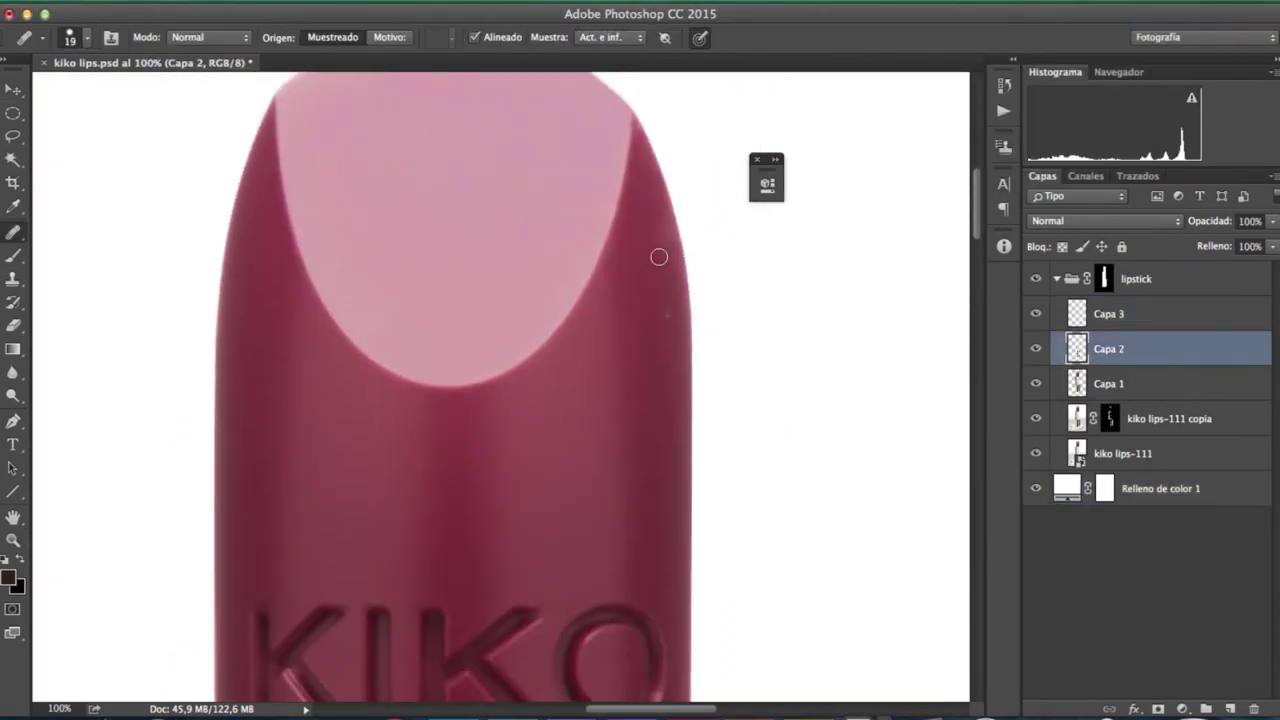
pyautogui.press('j')
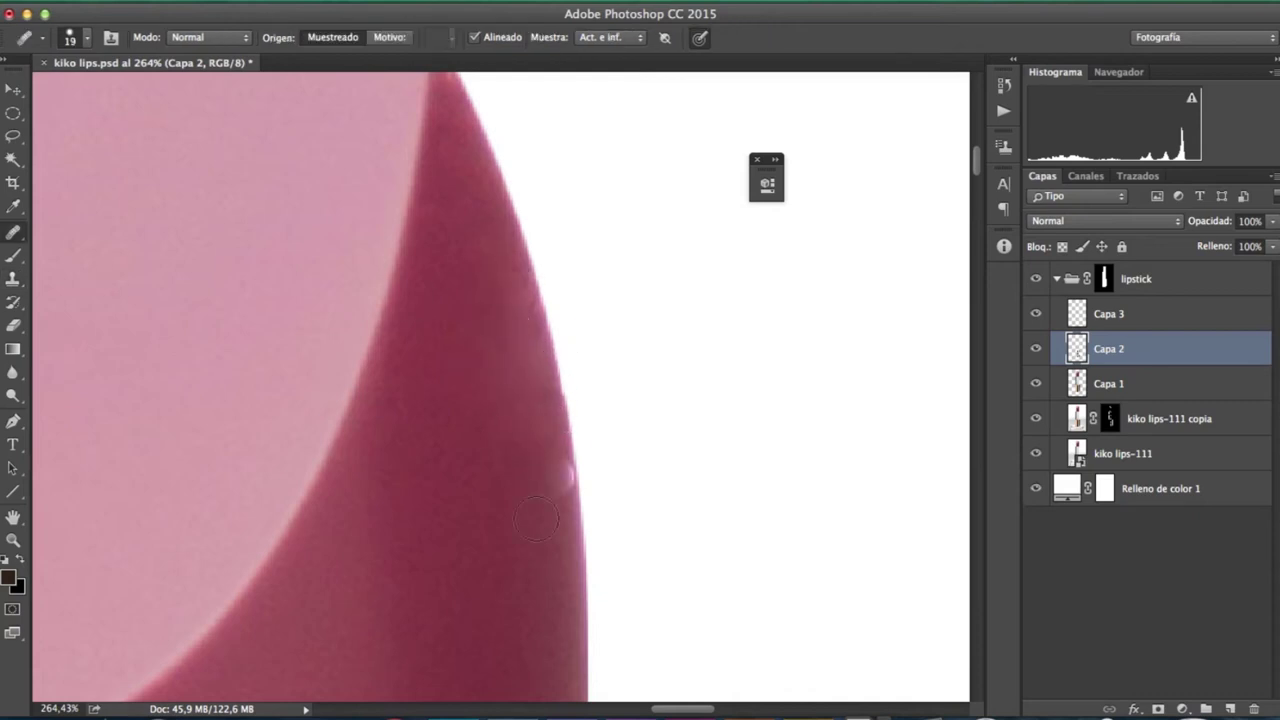
pyautogui.press('s')
pyautogui.hscroll(-3, 684, 492)
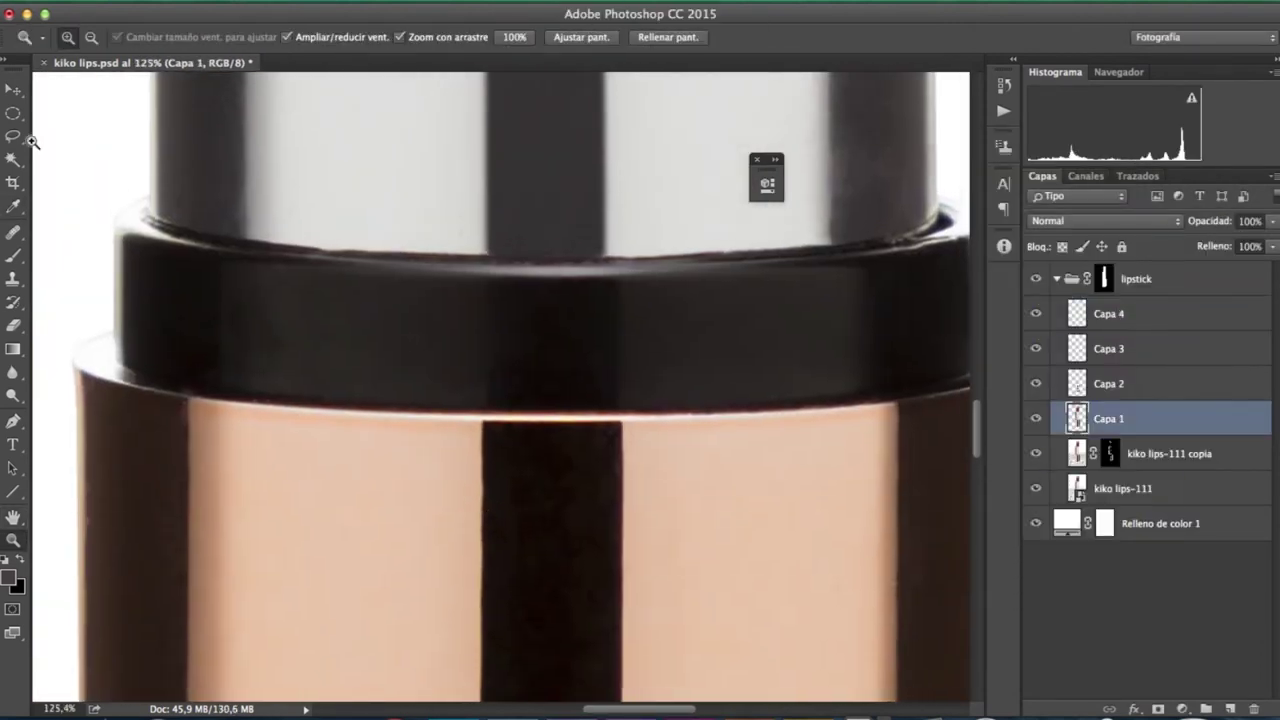
# - Add a new layer and transform a lassoed patch leftward along the copper rim
pyautogui.click(13, 136)
pyautogui.hotkey('ctrl', 'shift', 'alt', 'n')
pyautogui.hotkey('ctrl', ']')
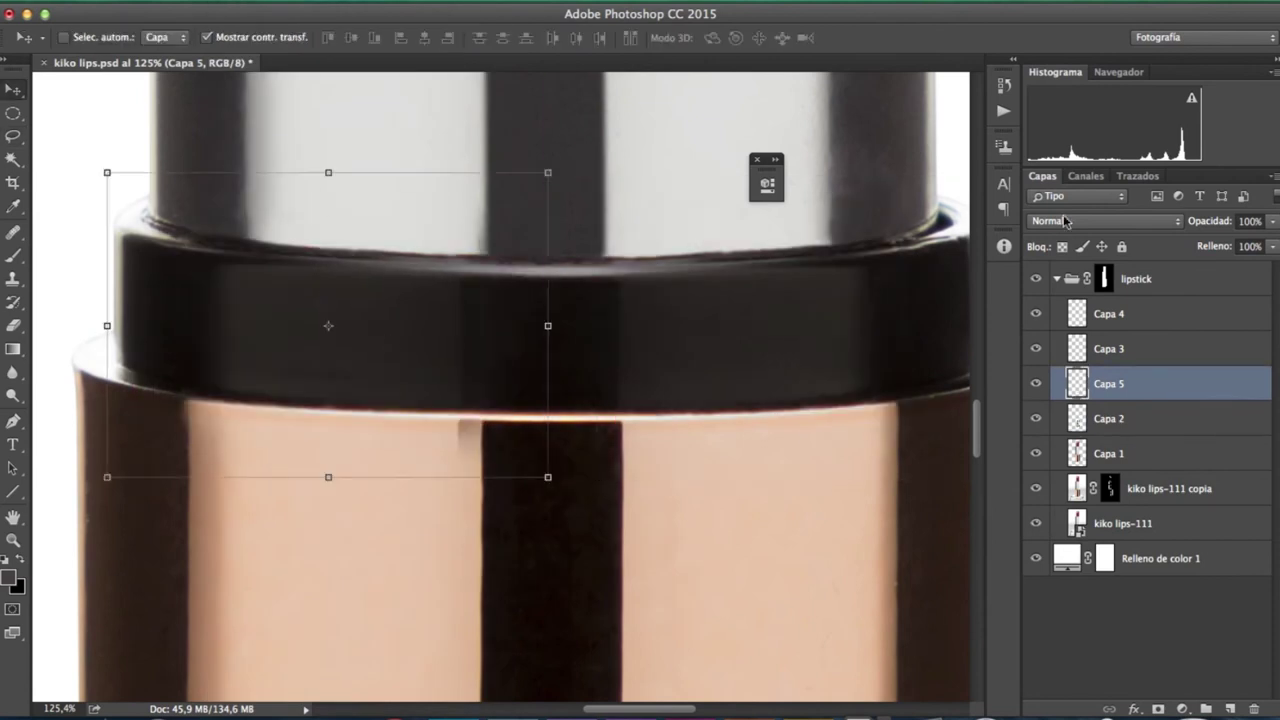
pyautogui.moveTo(365, 243); pyautogui.dragTo(362, 358)
pyautogui.press('Return')
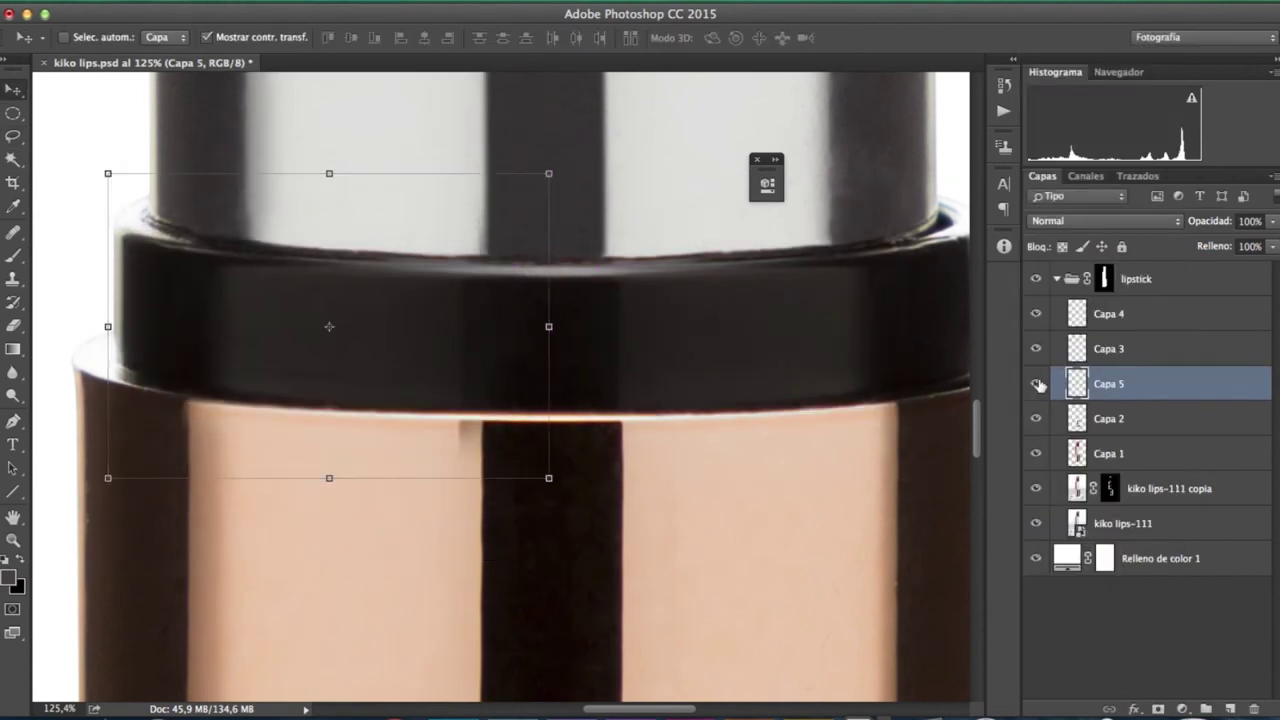
# - Enlarge the brush to 72, then 193, for the rim edge
pyautogui.moveTo(110, 404); pyautogui.dragTo(118, 404)
pyautogui.moveTo(481, 461); pyautogui.dragTo(511, 222)
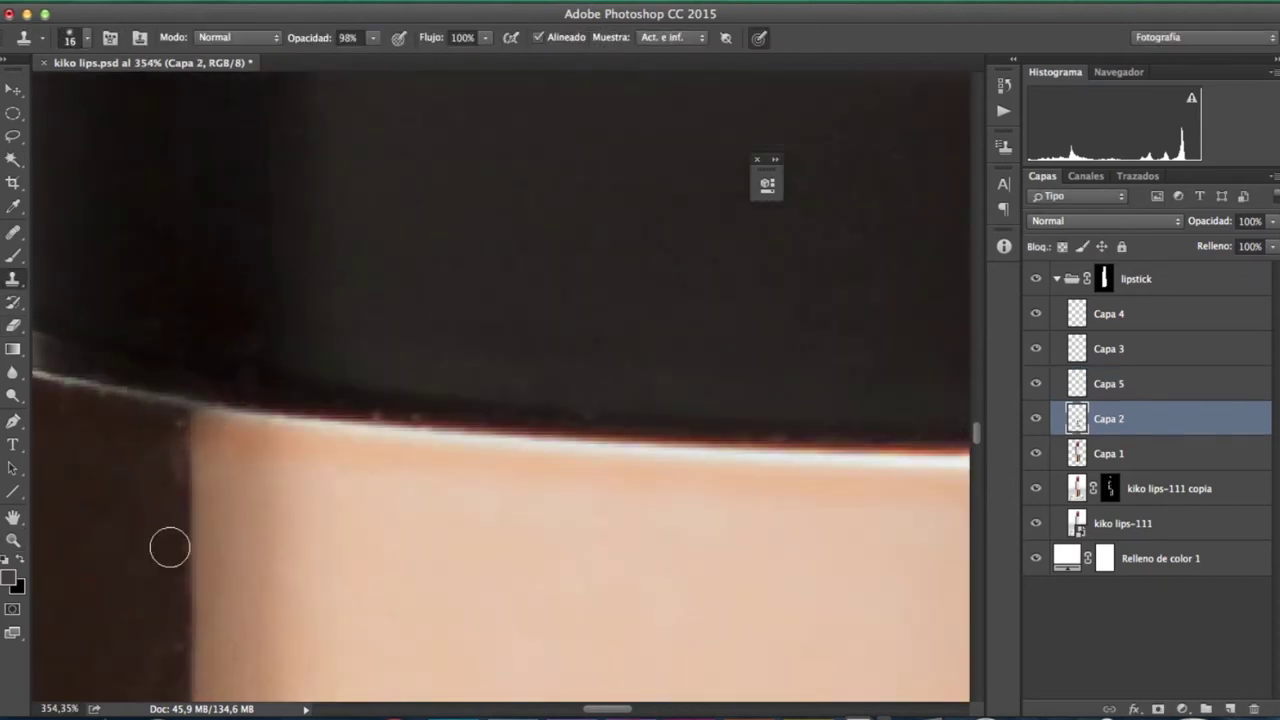
pyautogui.hscroll(2, 323, 405)
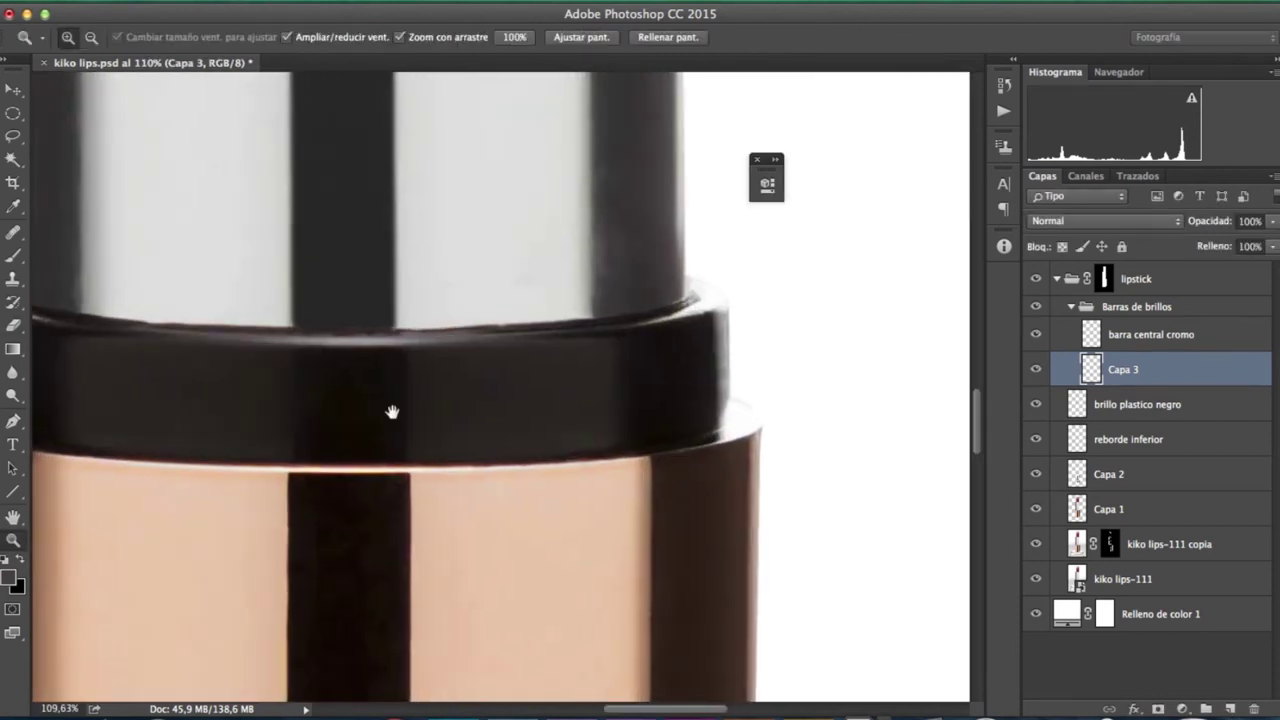
# - Marquee the copper base's dark central bar and skew its bottom edge to the slanted sides
pyautogui.press('m')
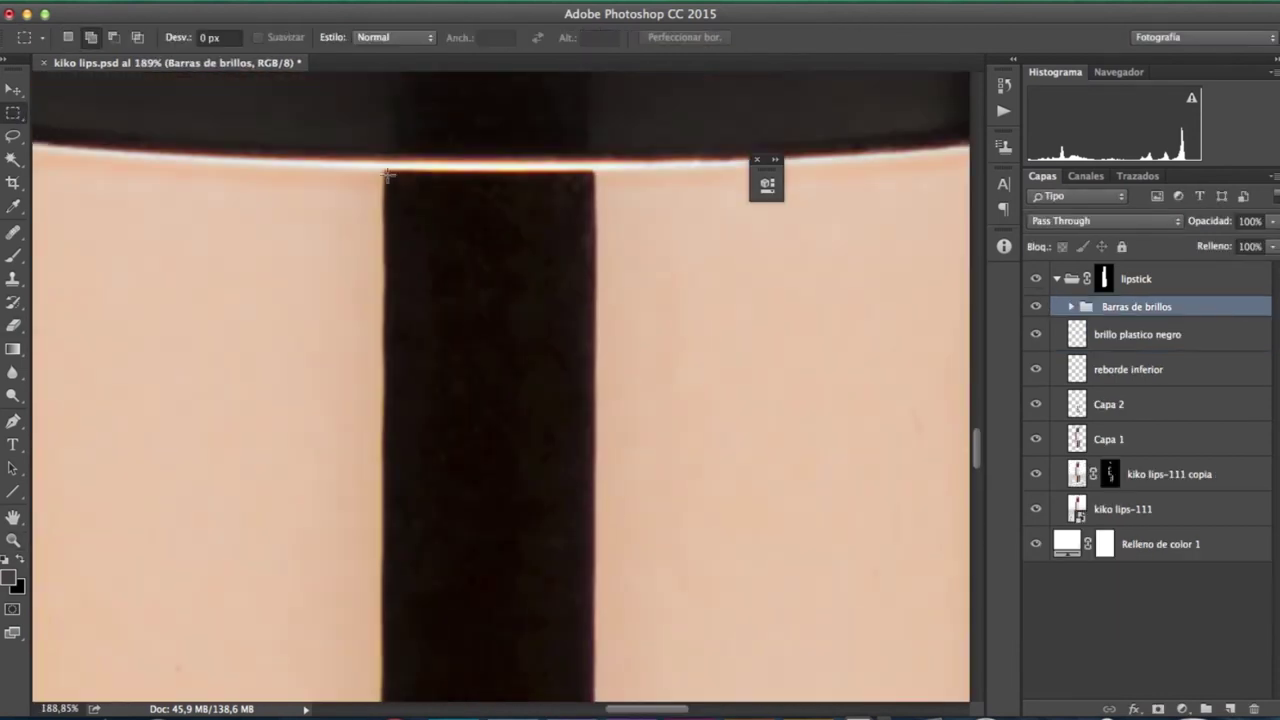
pyautogui.moveTo(384, 100); pyautogui.dragTo(588, 381)
pyautogui.scroll(5, 388, 416)
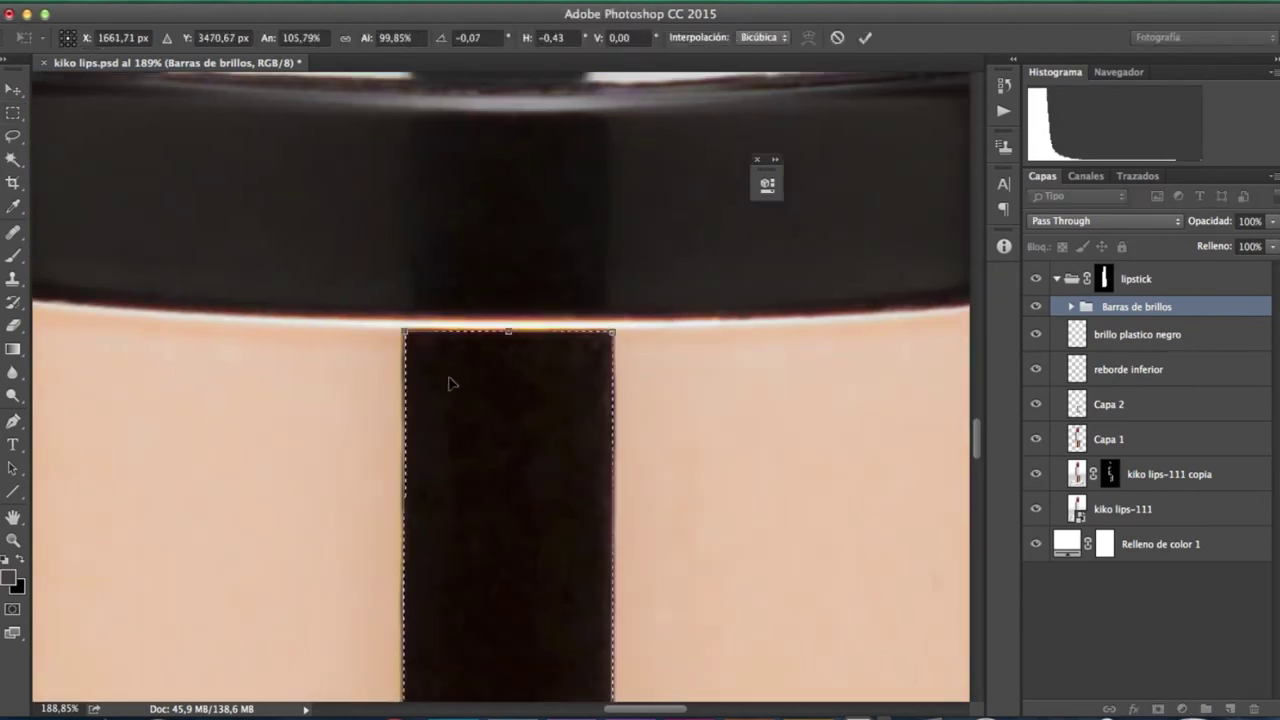
pyautogui.scroll(-5, 449, 383)
pyautogui.moveTo(398, 505); pyautogui.dragTo(396, 532)
pyautogui.press('Return')
pyautogui.press('l')
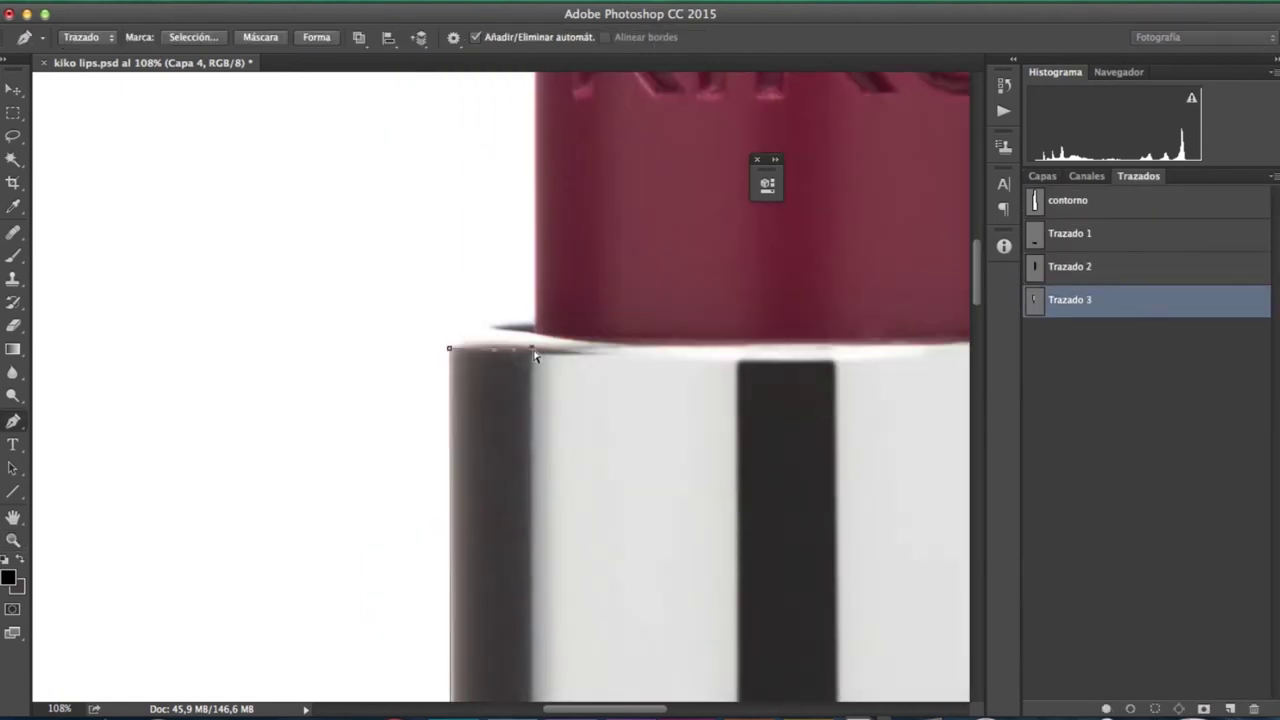
# - Shade the left chrome band with a sampled grey gradient and add noise via Añadir ruido
pyautogui.scroll(-3, 535, 356)
pyautogui.hscroll(3, 560, 320)
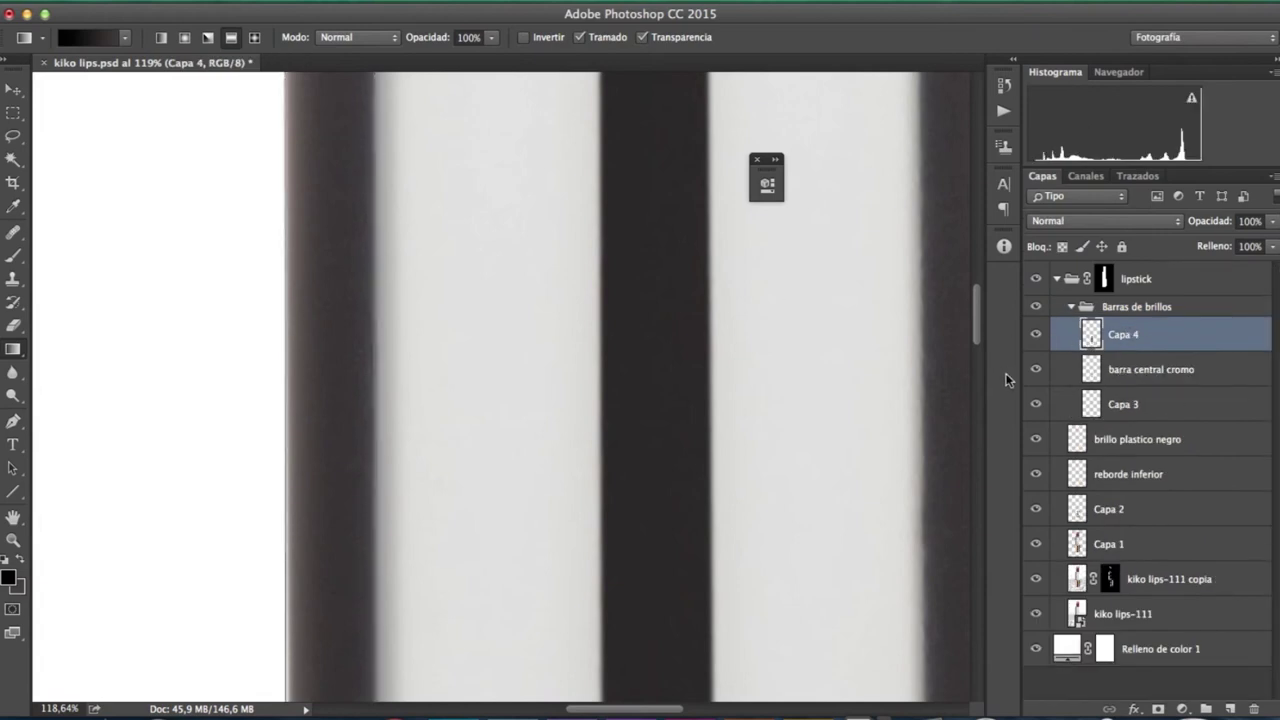
pyautogui.keyDown('alt'); pyautogui.click(293, 349); pyautogui.keyUp('alt')
pyautogui.moveTo(153, 463); pyautogui.dragTo(153, 463)
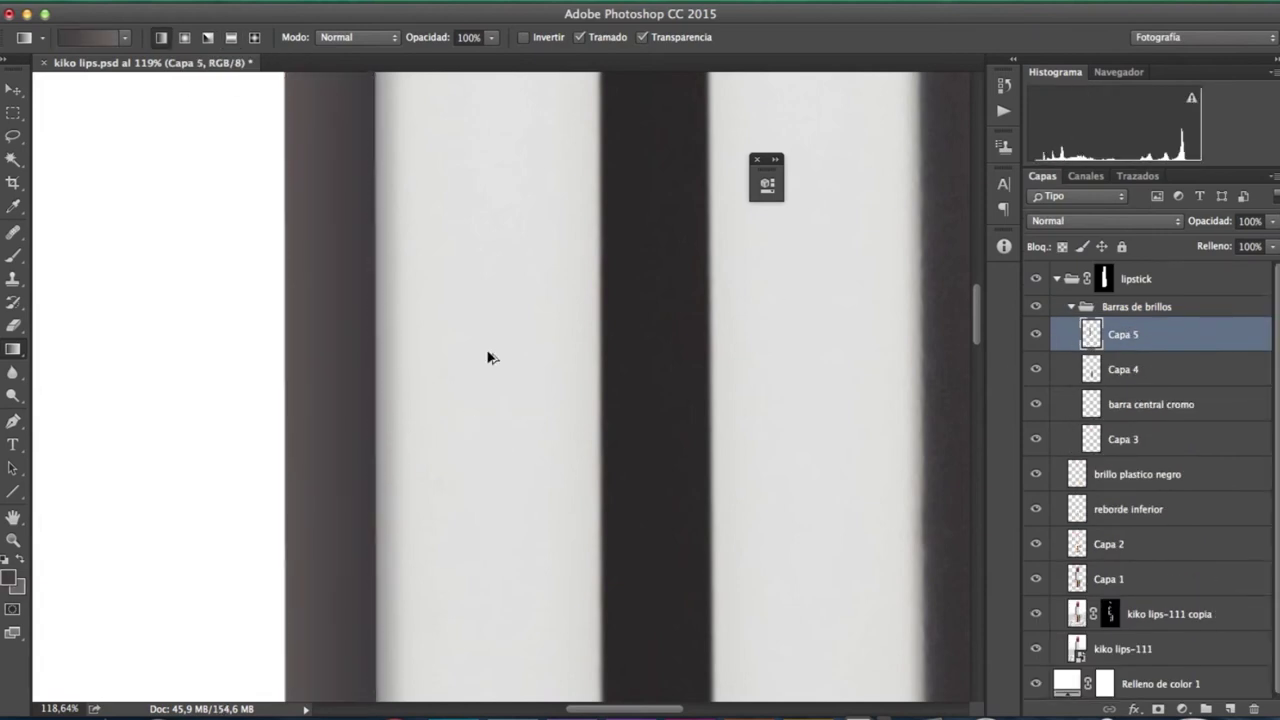
pyautogui.click(829, 323)
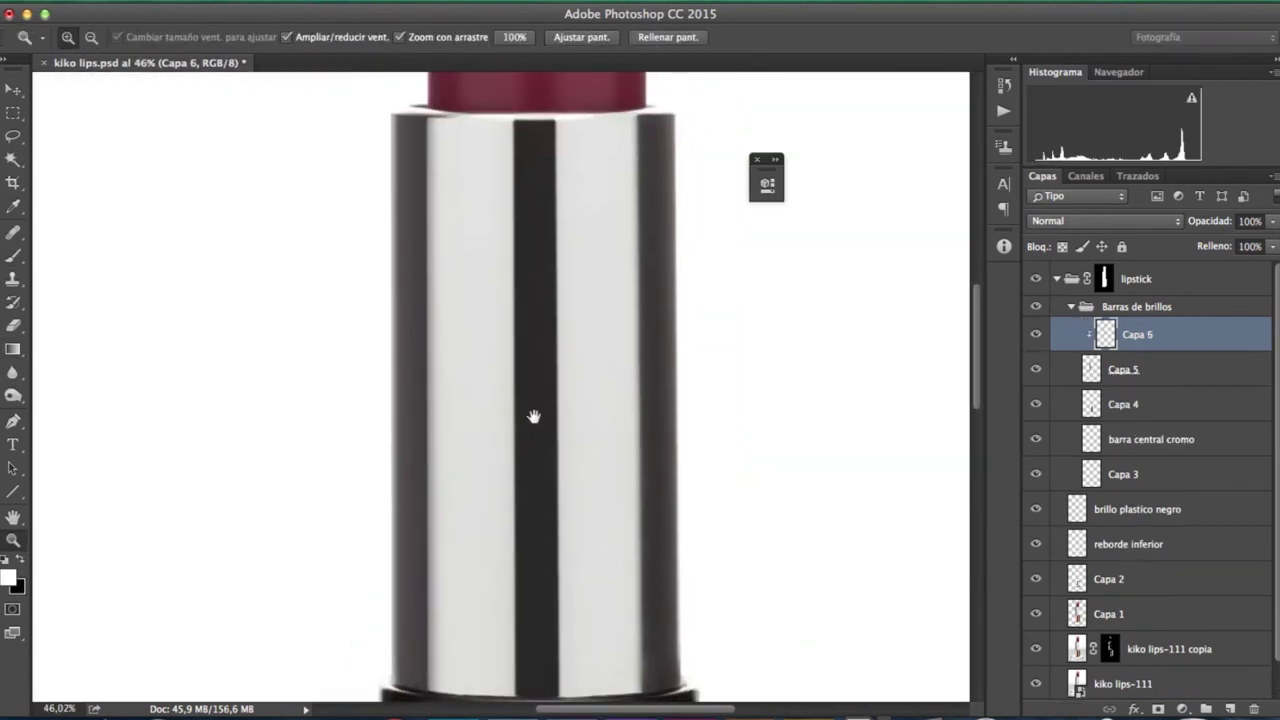
# - Darken the left strip with a gradient and check the barras laterales cromo copia group
pyautogui.press('g')
pyautogui.moveTo(392, 462); pyautogui.dragTo(428, 468)
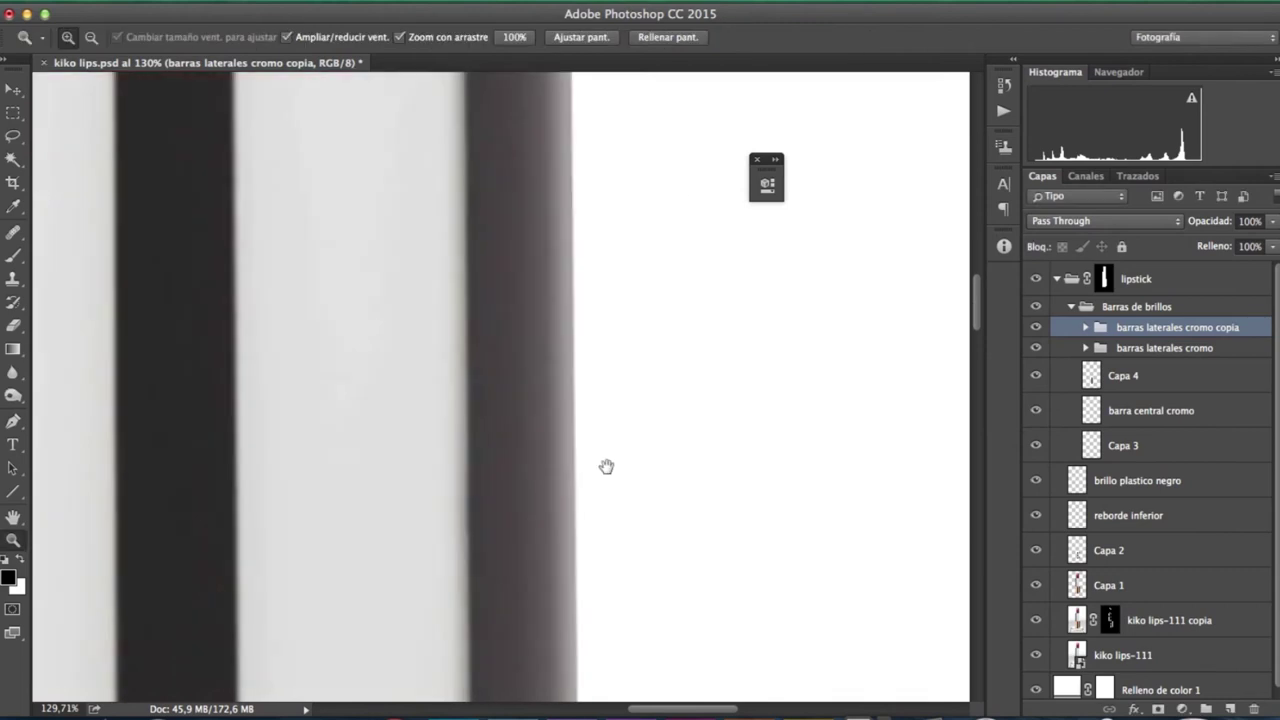
pyautogui.moveTo(867, 81); pyautogui.dragTo(486, 500)
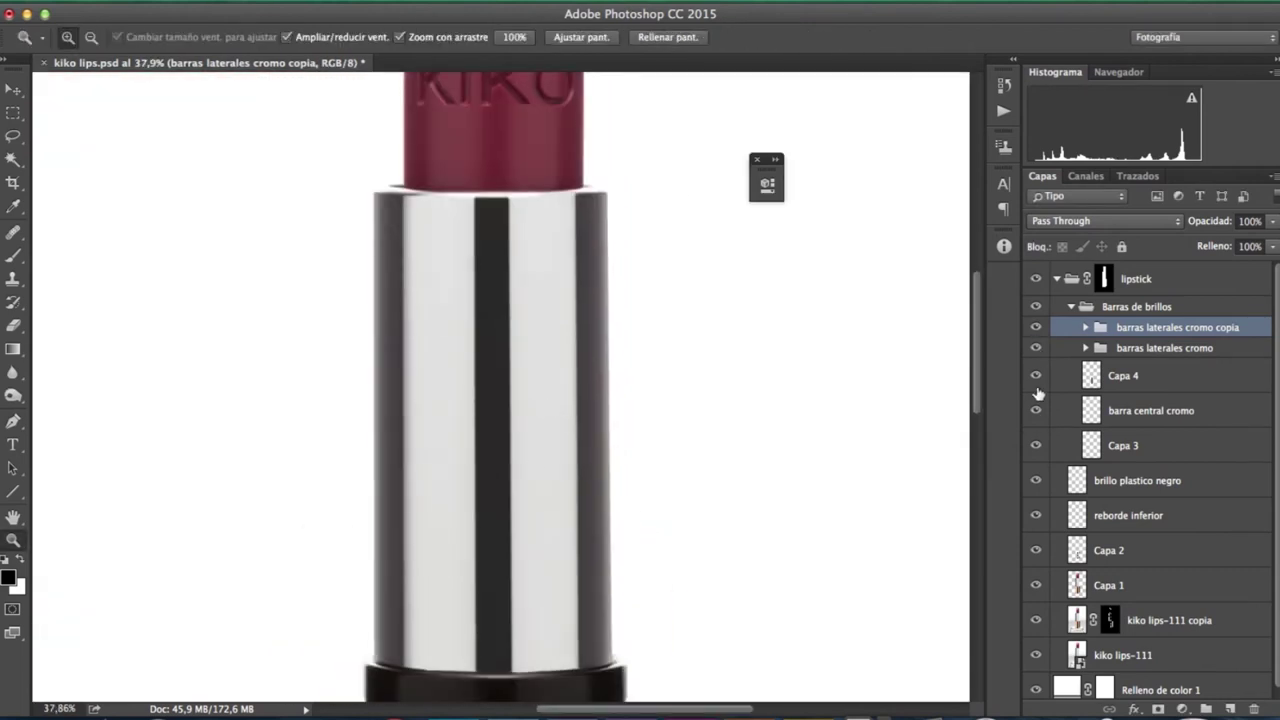
pyautogui.click(1036, 327)
pyautogui.hotkey('ctrl', 'z')
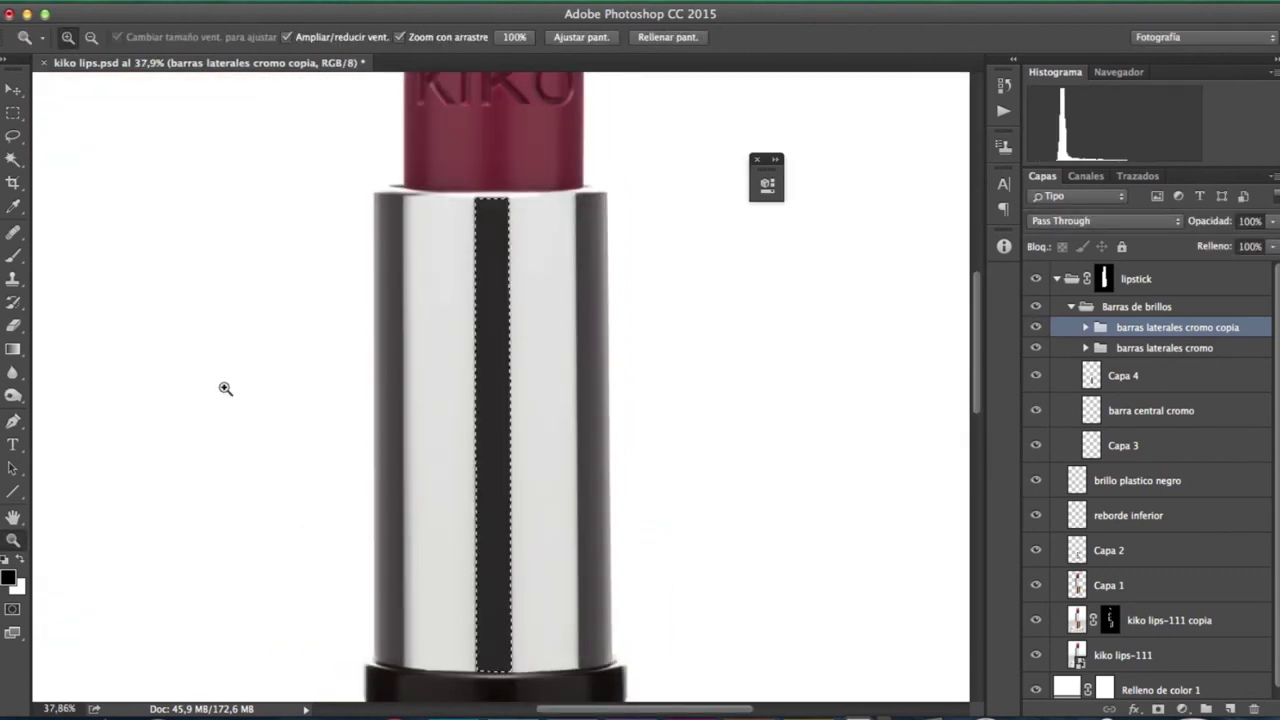
pyautogui.moveTo(1207, 218); pyautogui.dragTo(1190, 218)
pyautogui.scroll(-5, 520, 211)
# - Zoom into the copper base's left edge and select the Barras de brillos group
pyautogui.press('z')
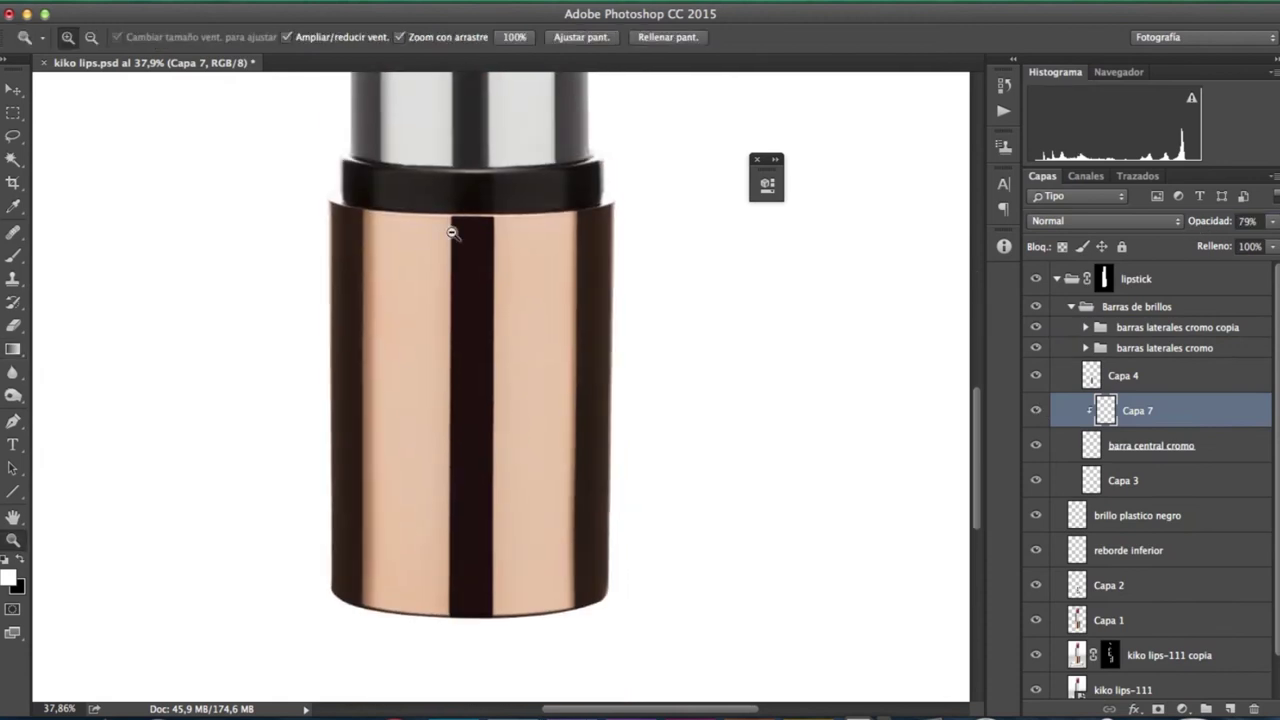
pyautogui.click(451, 229)
pyautogui.click(582, 445)
pyautogui.click(1071, 306)
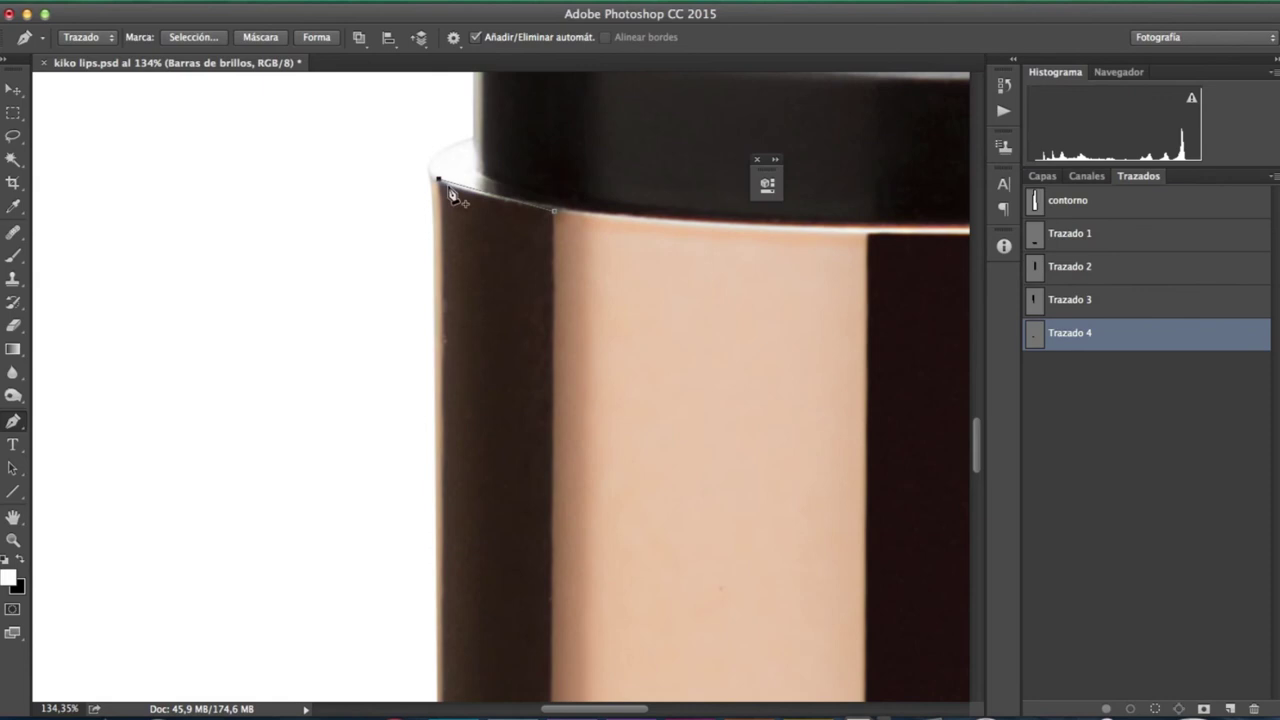
pyautogui.hscroll(2, 447, 229)
pyautogui.scroll(-5, 434, 380)
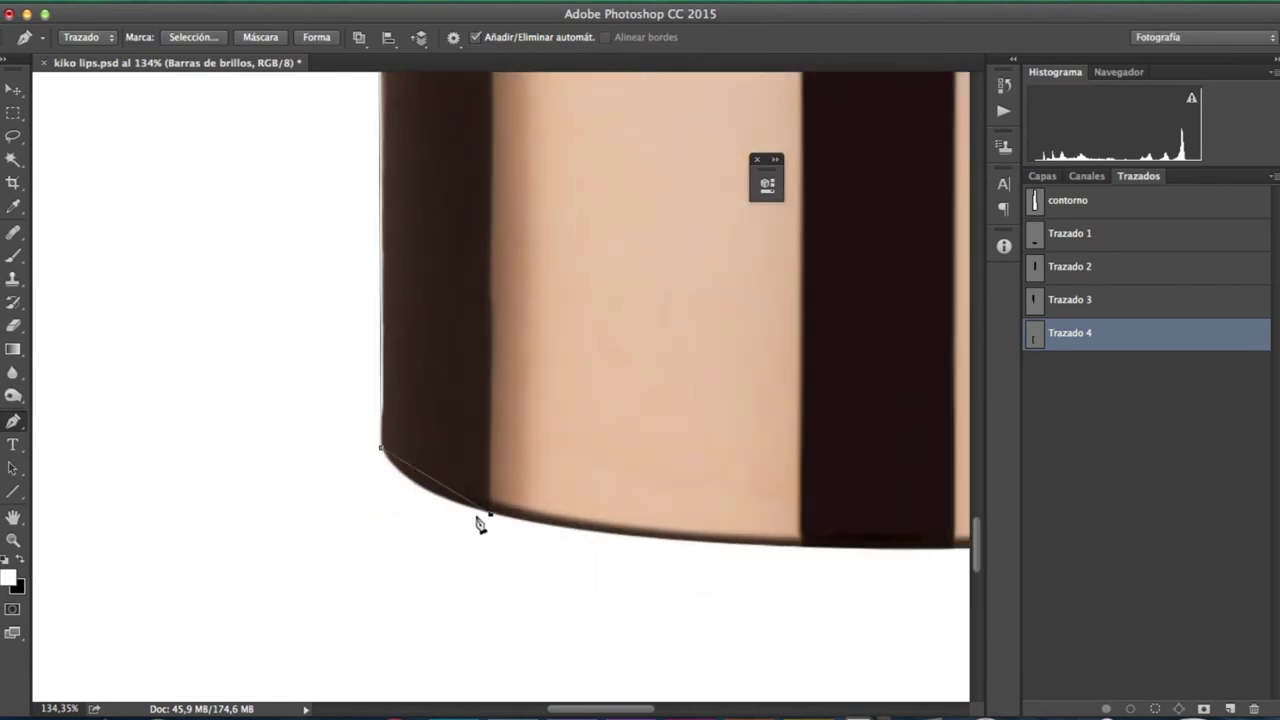
pyautogui.scroll(6, 480, 523)
pyautogui.hscroll(-4, 480, 523)
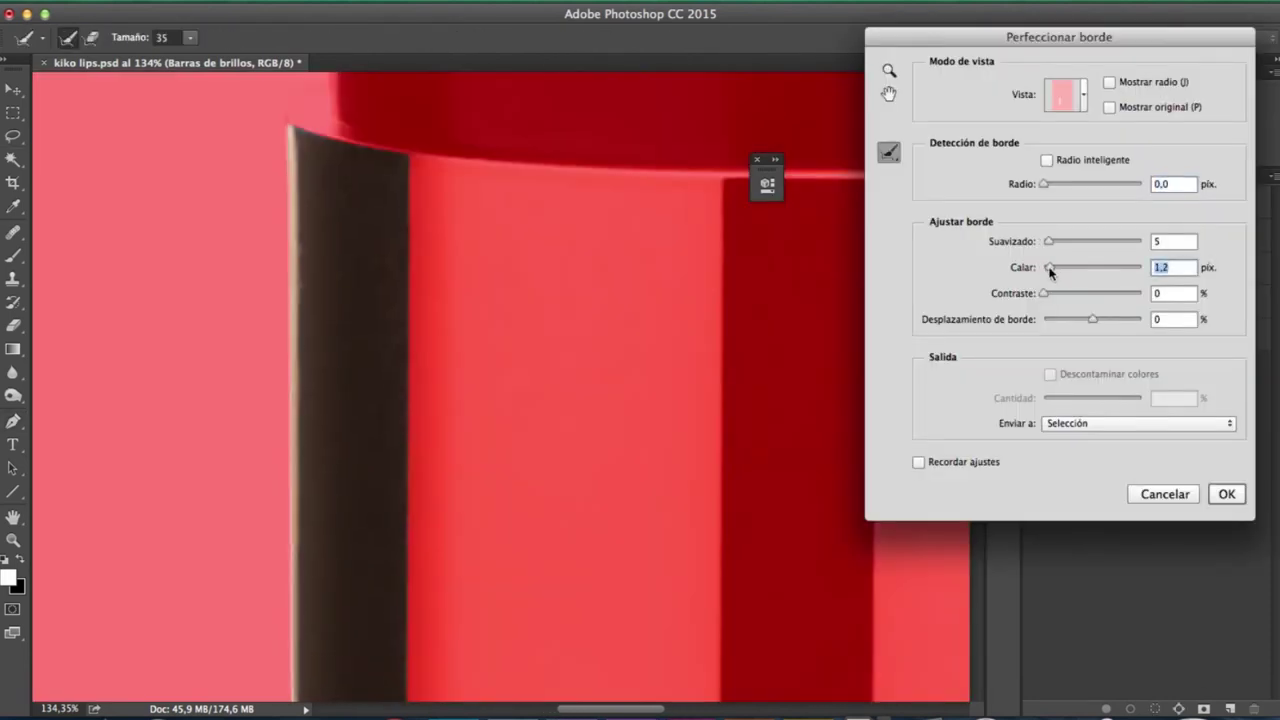
# - Confirm the refined edge selection and fill it with dark colour on new layer Capa 8
pyautogui.press('Return')
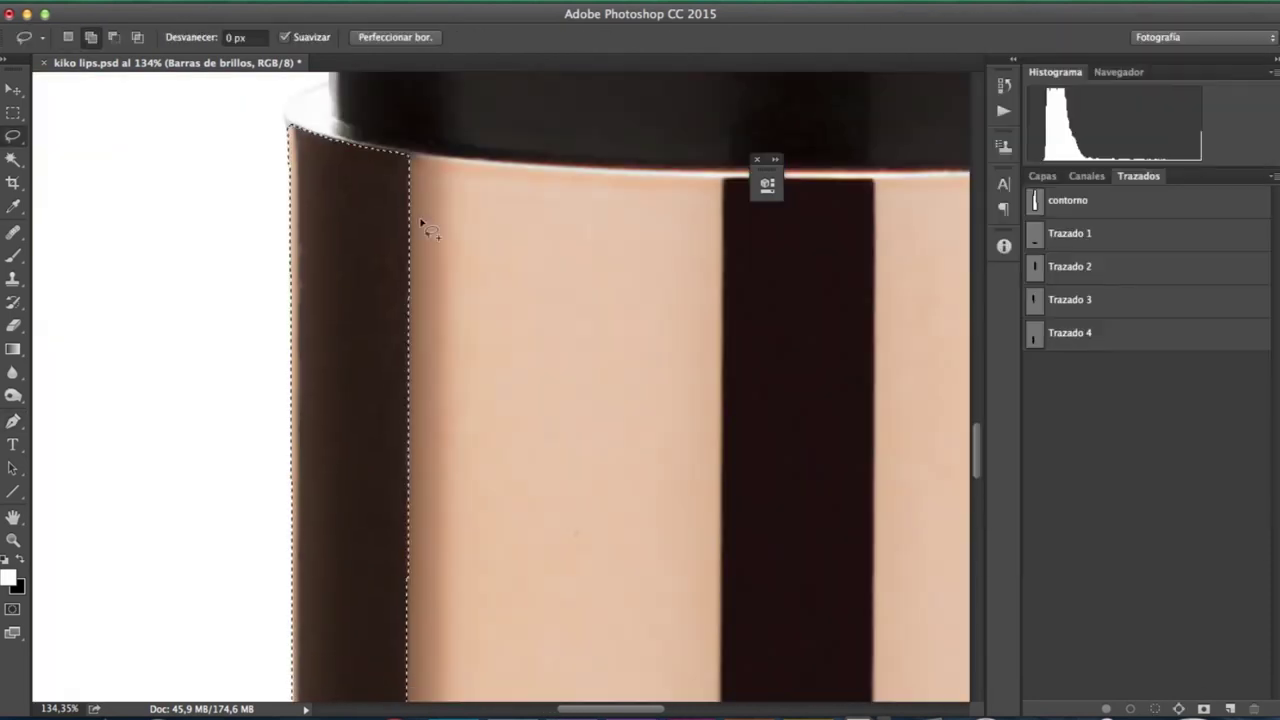
pyautogui.press('F7')
pyautogui.hotkey('ctrl', 'shift', 'alt', 'n')
pyautogui.hotkey('alt', 'BackSpace')
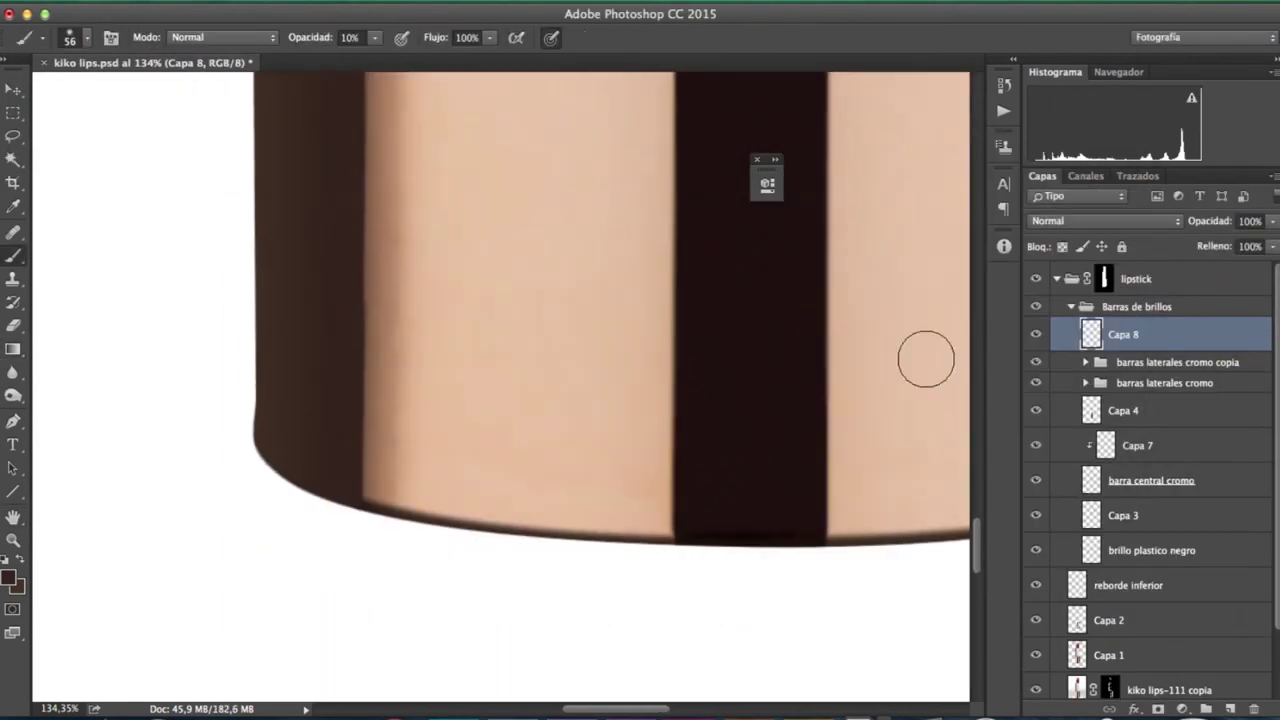
# - Duplicate Capa 8 and tilt the copy onto the copper base's right edge
pyautogui.hotkey('ctrl', 'j')
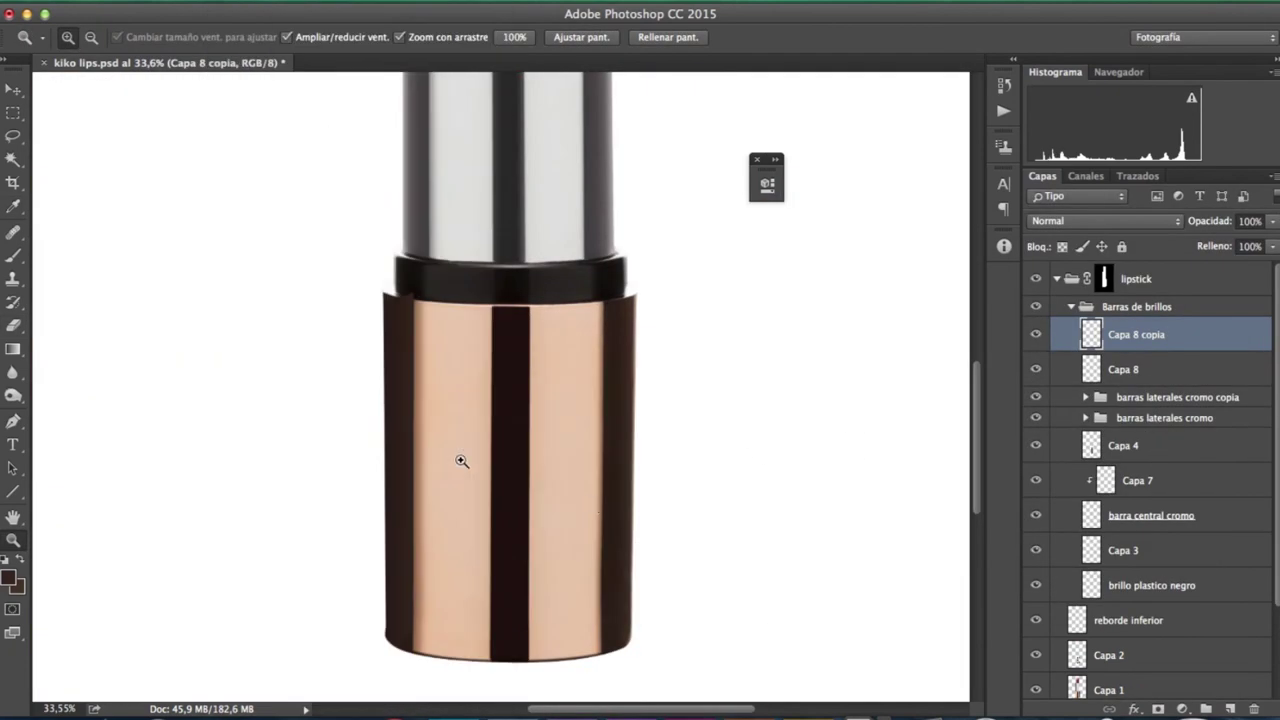
pyautogui.moveTo(457, 457); pyautogui.dragTo(675, 352)
pyautogui.hotkey('ctrl', 't')
pyautogui.moveTo(614, 72); pyautogui.dragTo(628, 132)
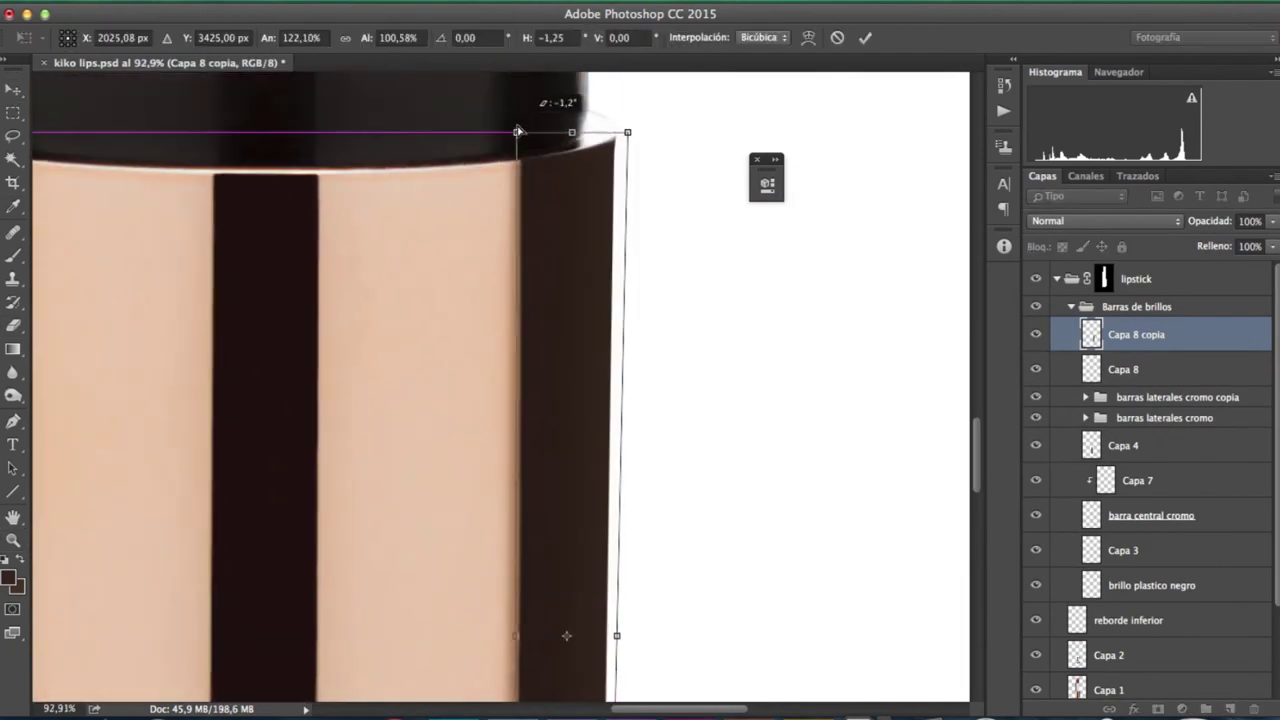
pyautogui.press('Return')
pyautogui.moveTo(600, 326); pyautogui.dragTo(870, 73)
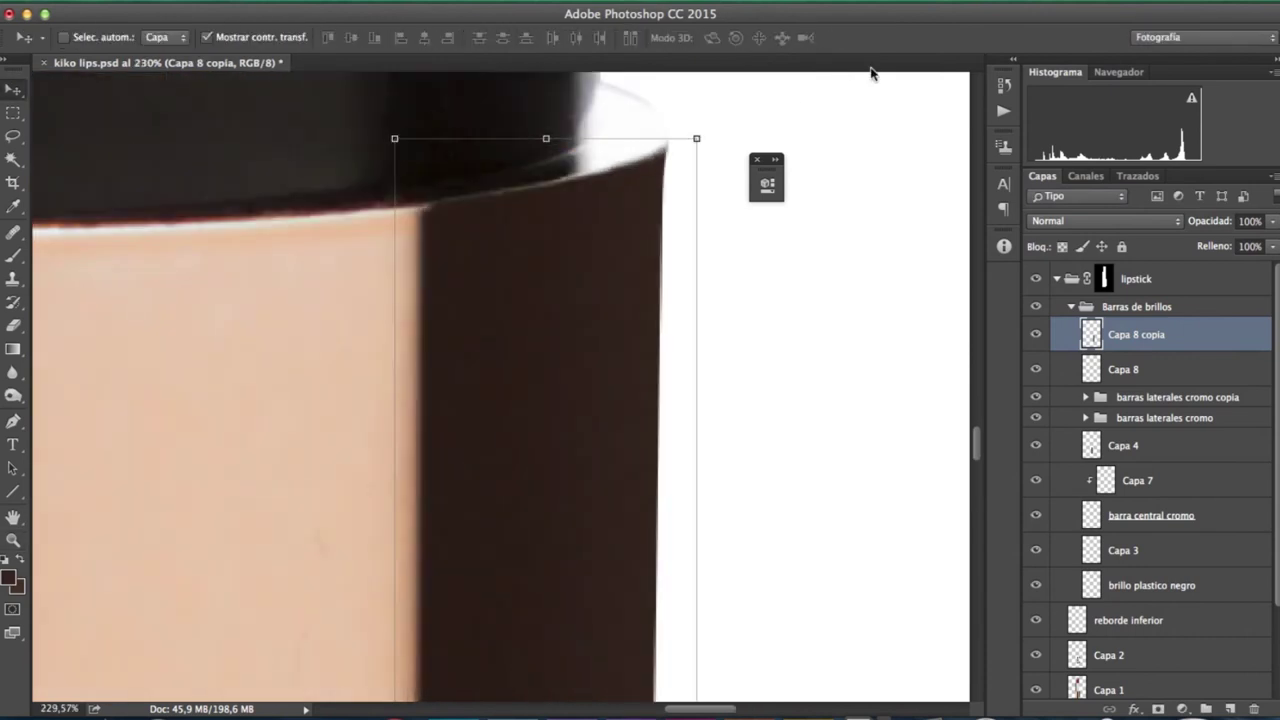
pyautogui.scroll(-5, 564, 127)
pyautogui.press('z')
pyautogui.moveTo(669, 297)
pyautogui.mouseDown()
pyautogui.moveTo(571, 451)
pyautogui.moveTo(968, 352)
pyautogui.mouseUp()
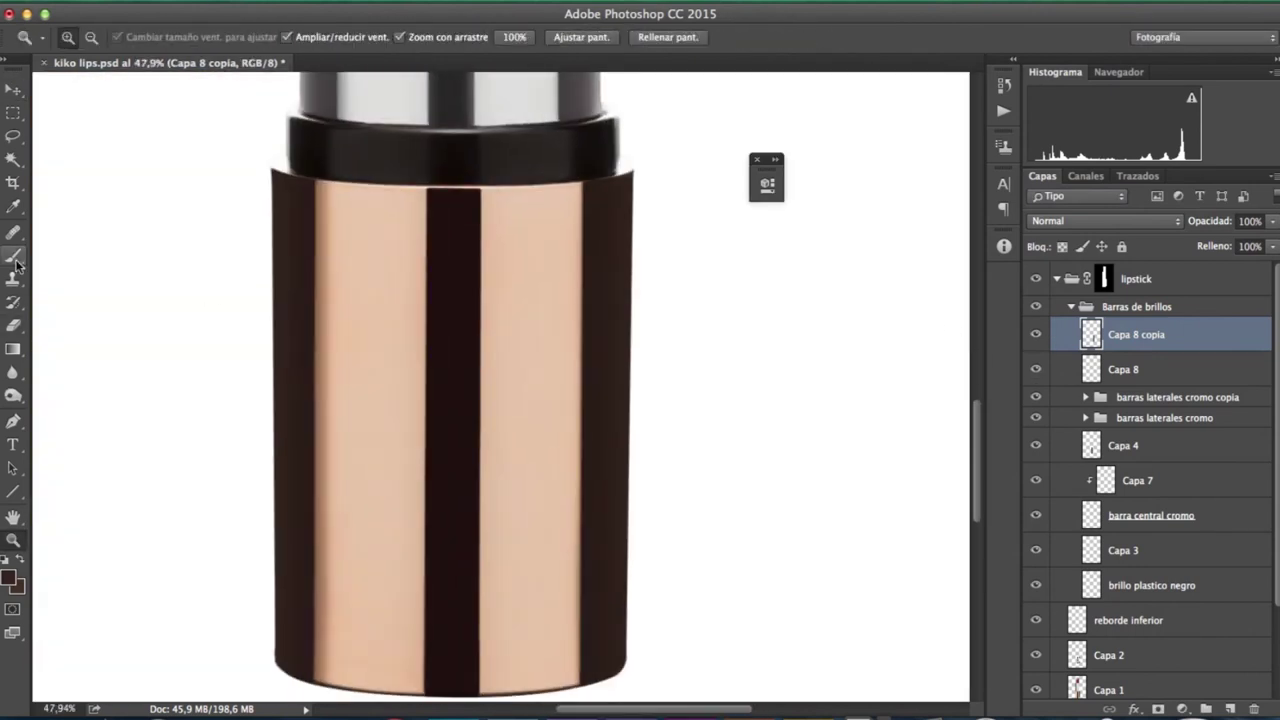
# - Add clipped gradient shading layers Capa 9 and Capa 10 over both dark bands
pyautogui.hotkey('ctrl', 'shift', 'alt', 'n')
pyautogui.press('g')
pyautogui.hotkey('ctrl', 'alt', 'g')
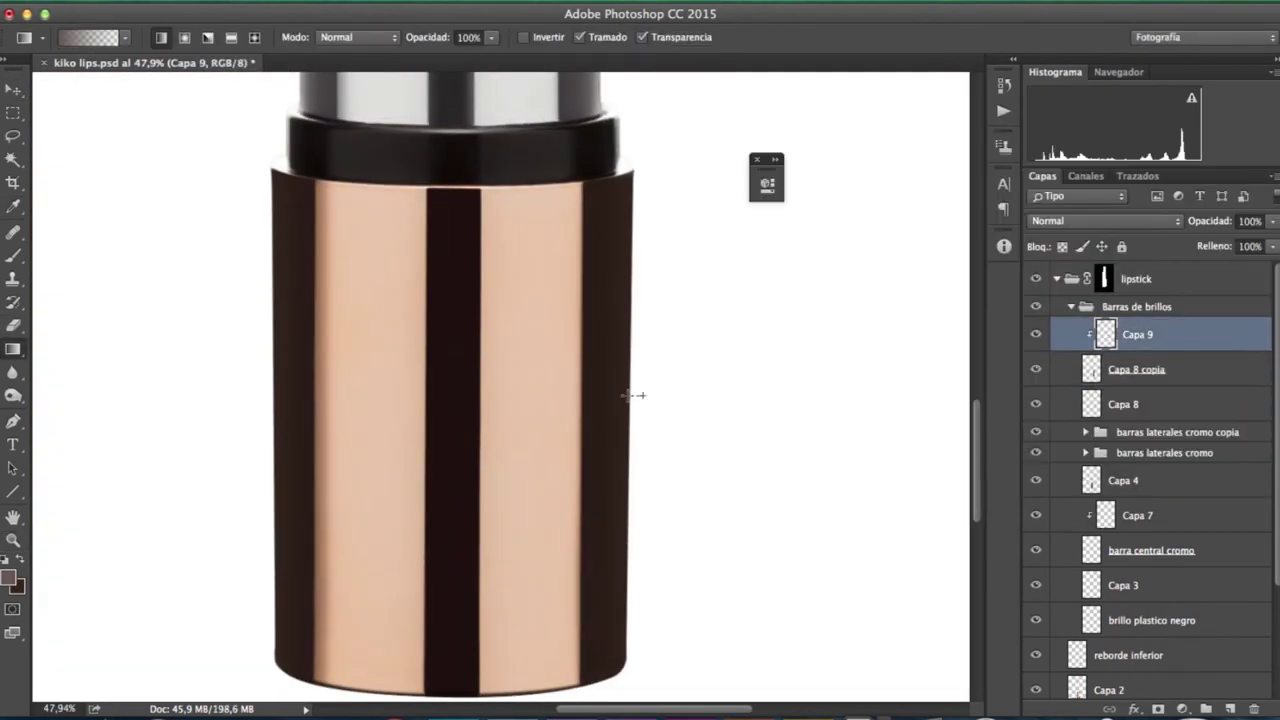
pyautogui.click(1123, 404)
pyautogui.press('z')
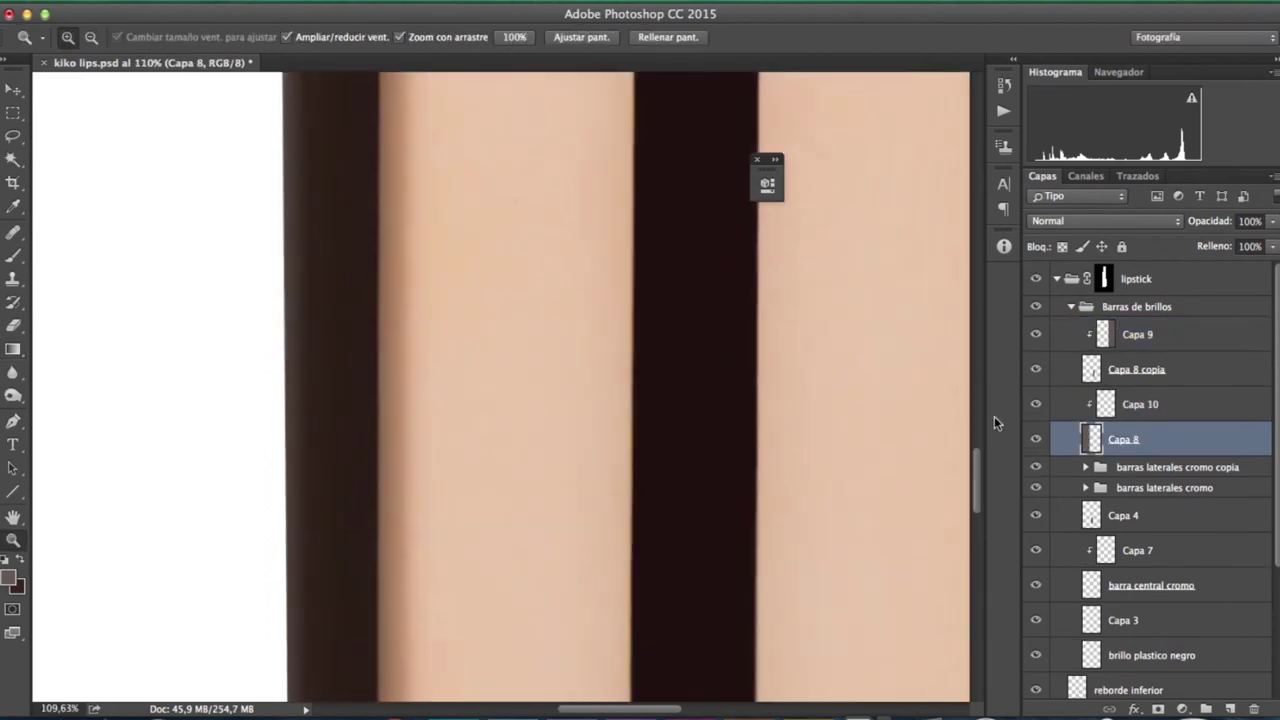
pyautogui.click(1140, 404)
pyautogui.press('g')
pyautogui.click(1137, 334)
pyautogui.press('z')
pyautogui.hotkey('ctrl', '-')
pyautogui.hotkey('ctrl', '-')
pyautogui.hotkey('ctrl', '-')
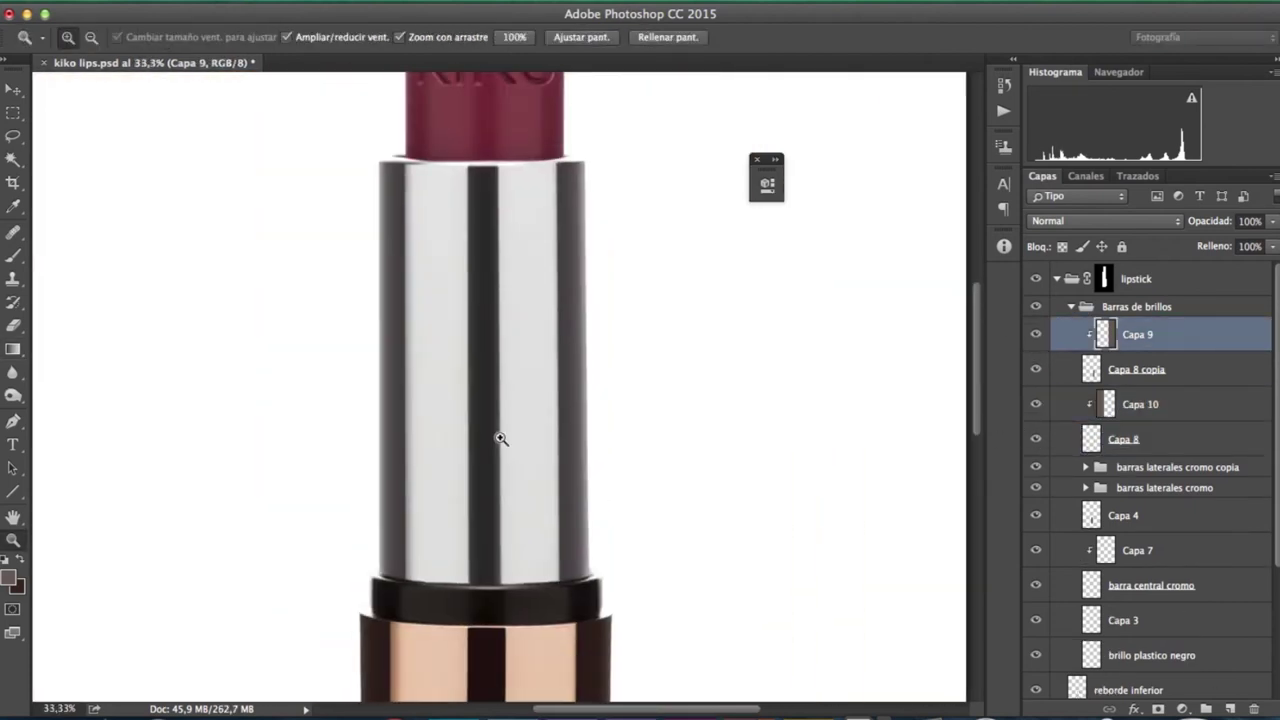
pyautogui.hotkey('ctrl', '+')
pyautogui.hotkey('ctrl', '+')
pyautogui.hotkey('ctrl', '+')
pyautogui.hotkey('ctrl', '-')
# - Group the base photo layers, Capa 2 through kiko lips-111, as Lipstickbase
pyautogui.keyDown('shift'); pyautogui.click(1135, 438); pyautogui.keyUp('shift')
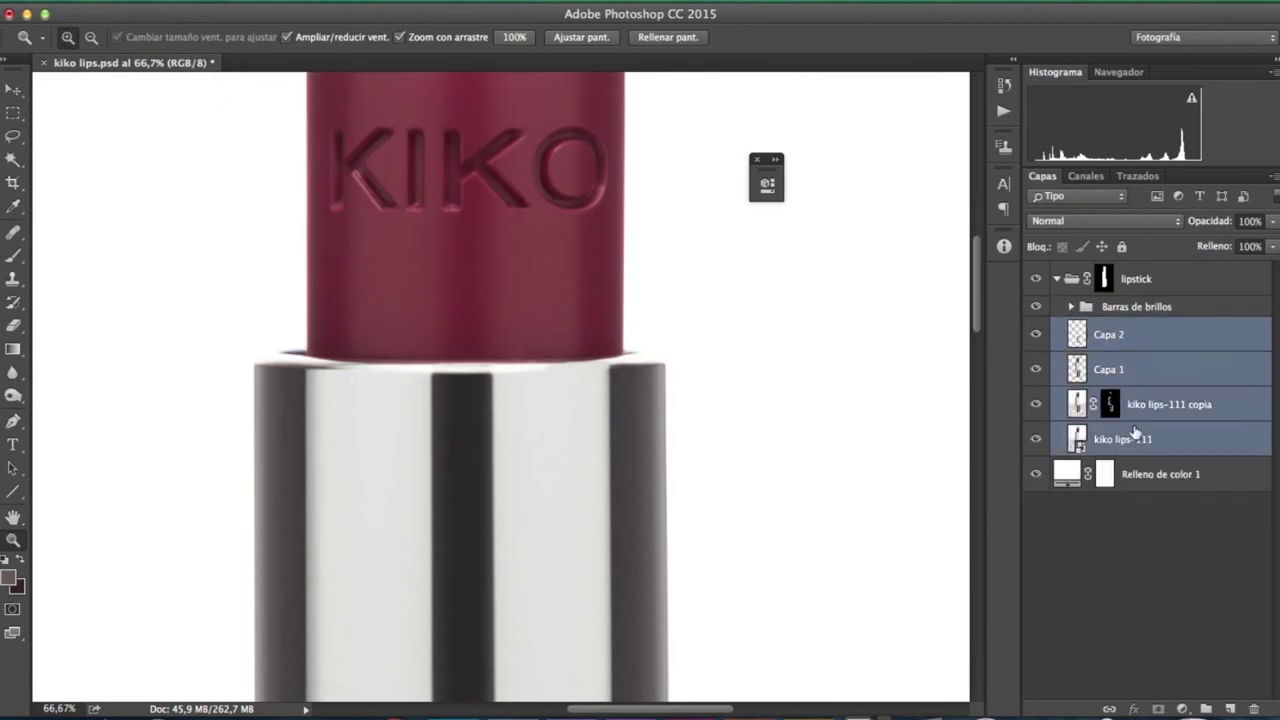
pyautogui.hotkey('ctrl', 'g')
pyautogui.scroll(-5, 591, 349)
pyautogui.scroll(-5, 509, 423)
# - On Capa 11, stroke a pen path with the brush along the copper base's top rim
pyautogui.click(1136, 306)
pyautogui.press('p')
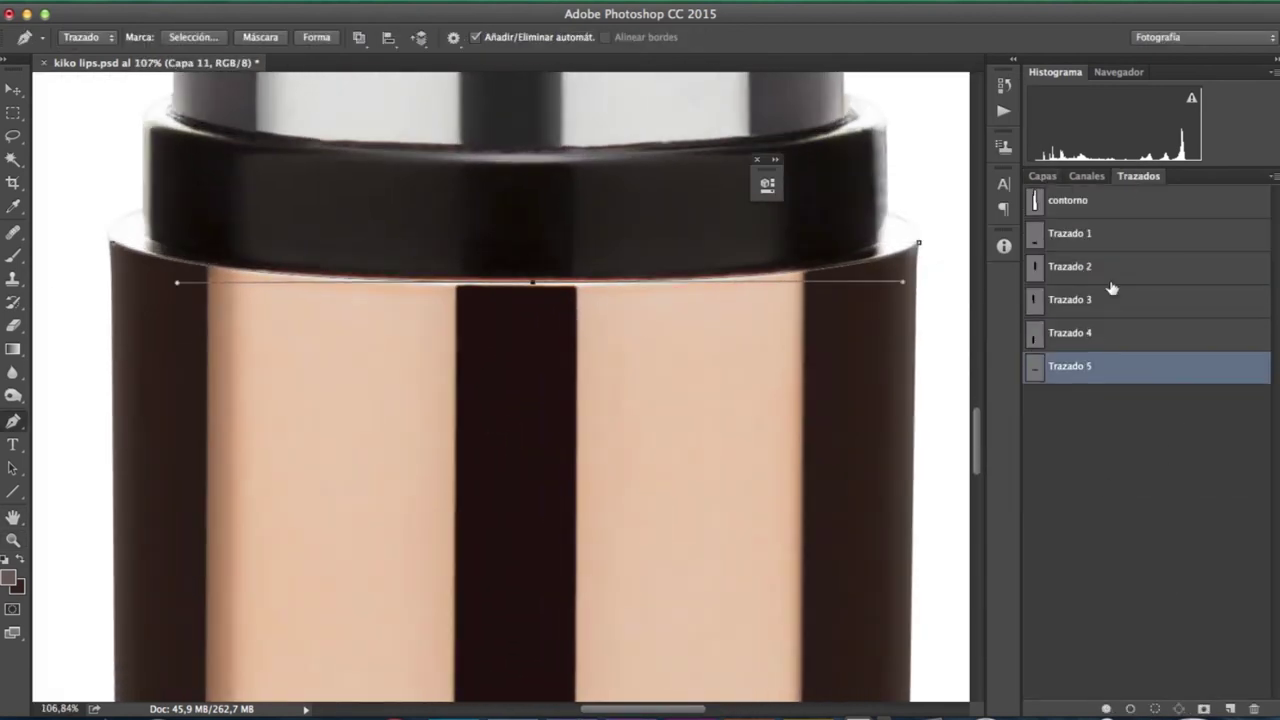
pyautogui.rightClick(532, 283)
pyautogui.click(580, 434)
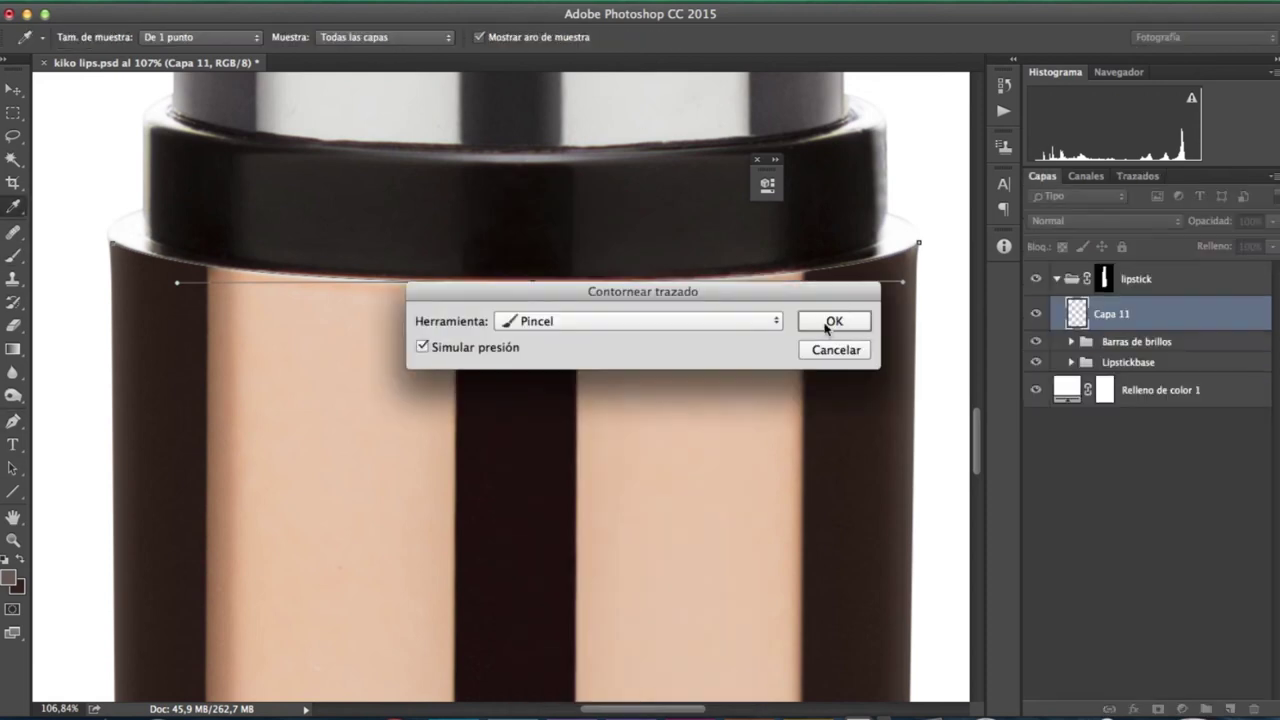
pyautogui.click(829, 320)
pyautogui.press('v')
pyautogui.keyDown('ctrl'); pyautogui.click(635, 292); pyautogui.keyUp('ctrl')
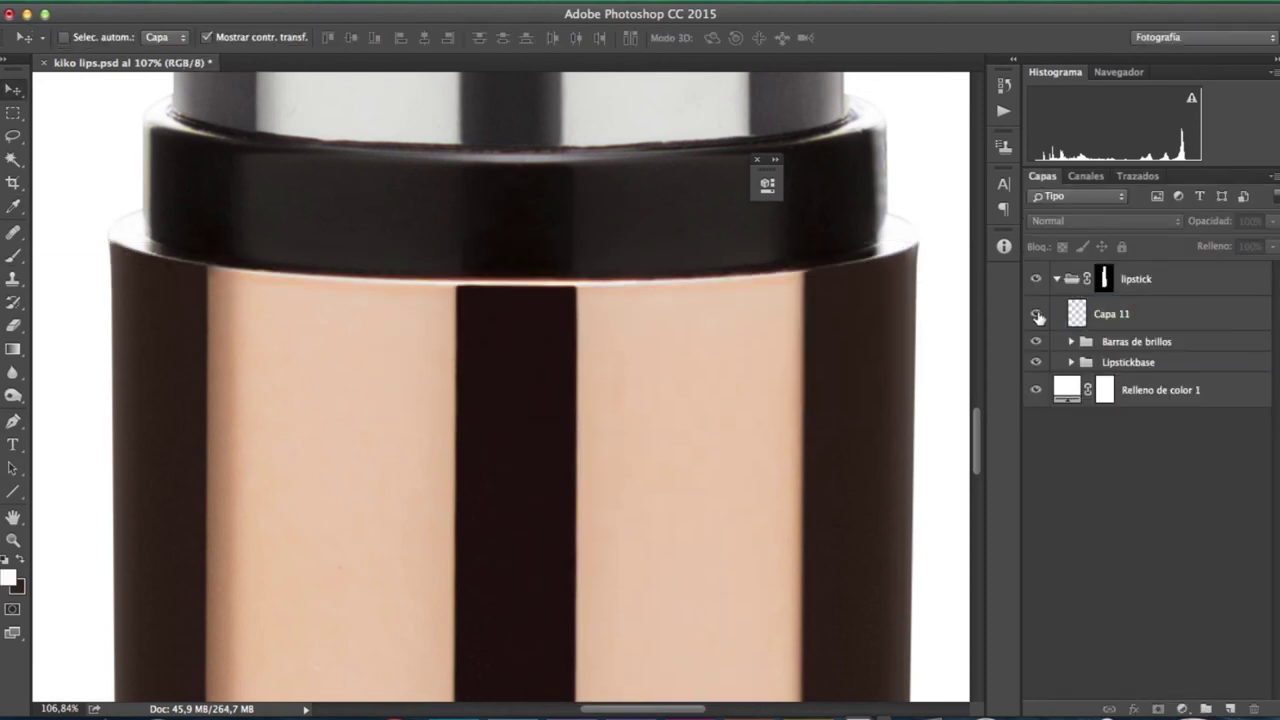
# - Fit two transformed copies of the rim highlight onto the other rims and group them as especular
pyautogui.rightClick(551, 265)
pyautogui.click(620, 403)
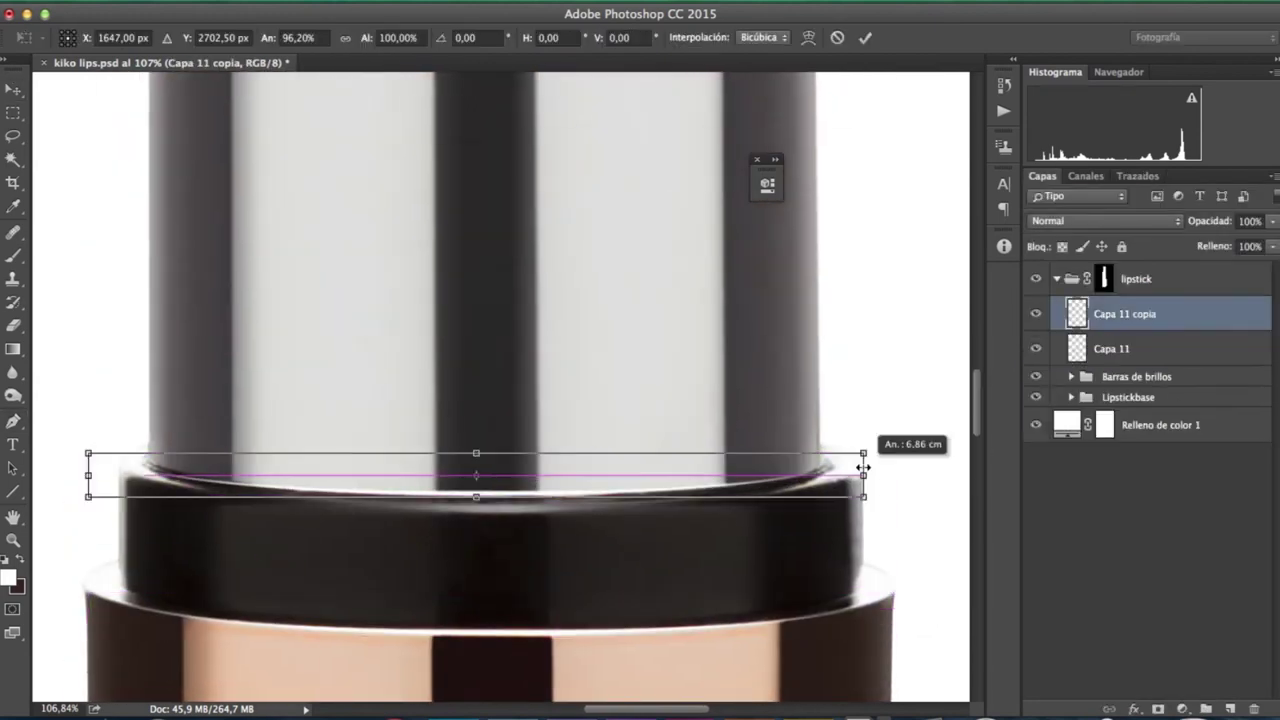
pyautogui.press('Return')
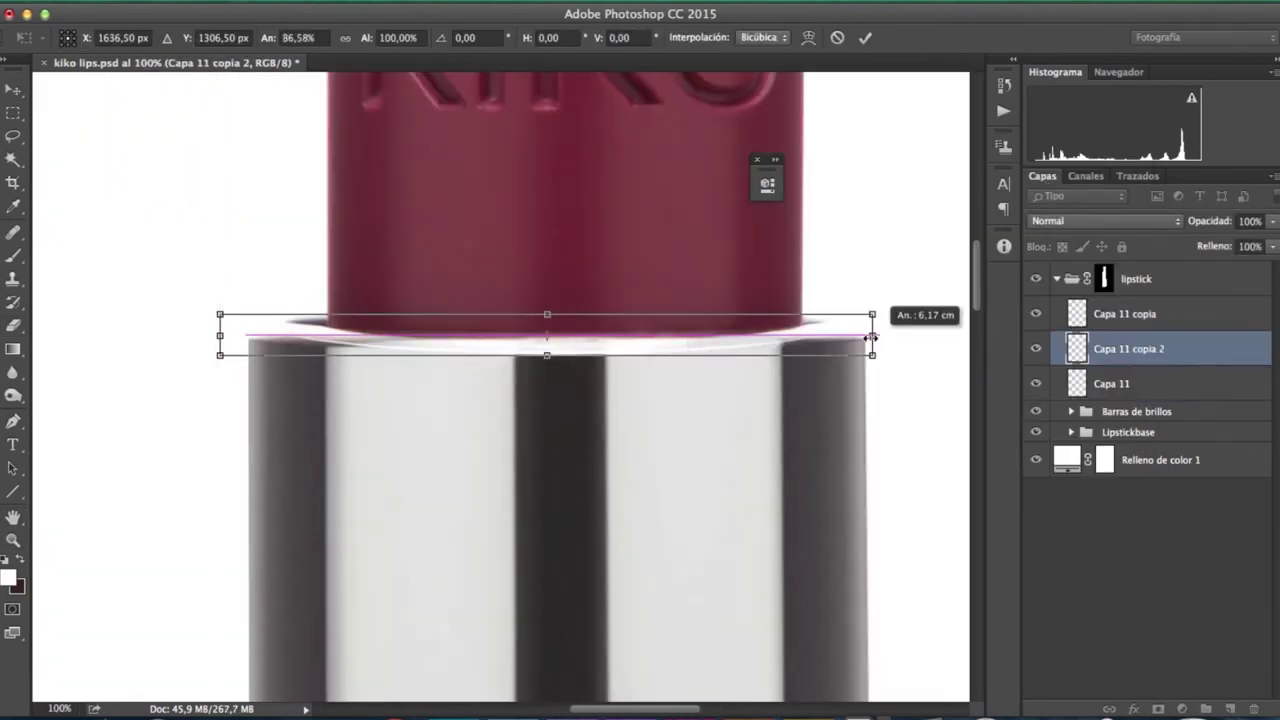
pyautogui.press('Return')
pyautogui.press('e')
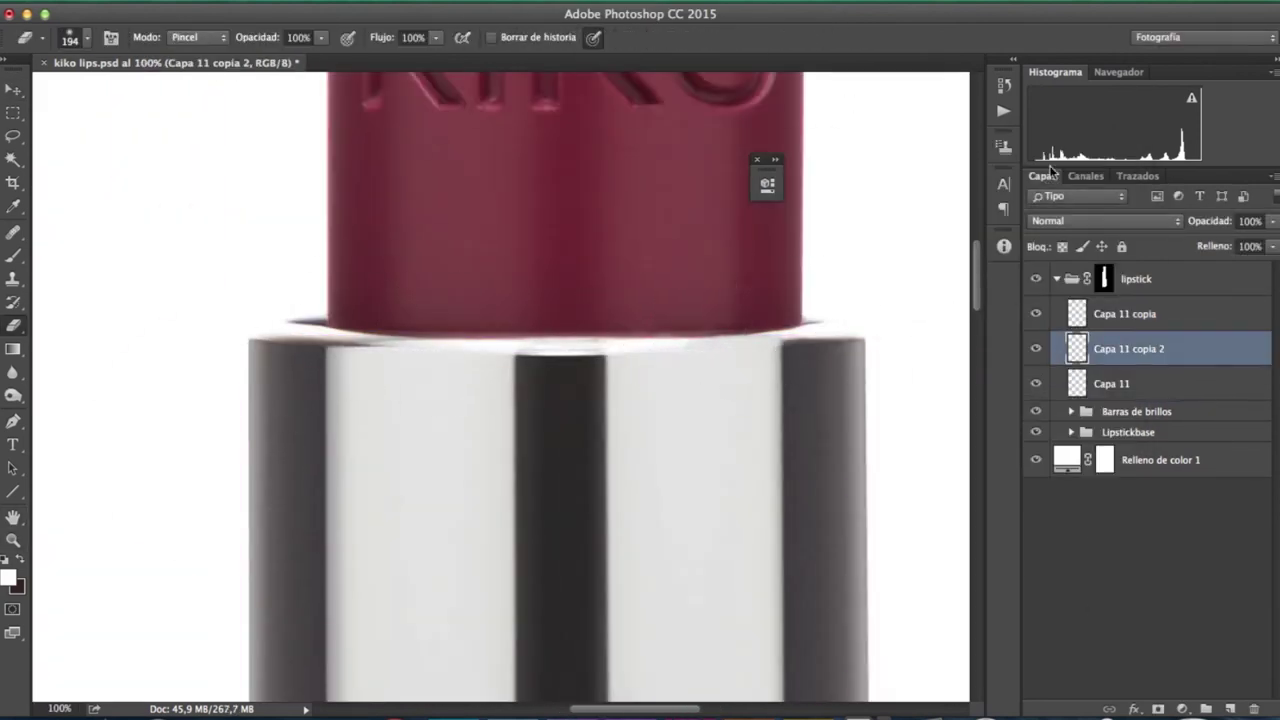
pyautogui.keyDown('shift'); pyautogui.click(1090, 313); pyautogui.keyUp('shift')
pyautogui.hotkey('ctrl', 'g')
pyautogui.hotkey('ctrl', '-')
pyautogui.hotkey('ctrl', '-')
pyautogui.hotkey('ctrl', '-')
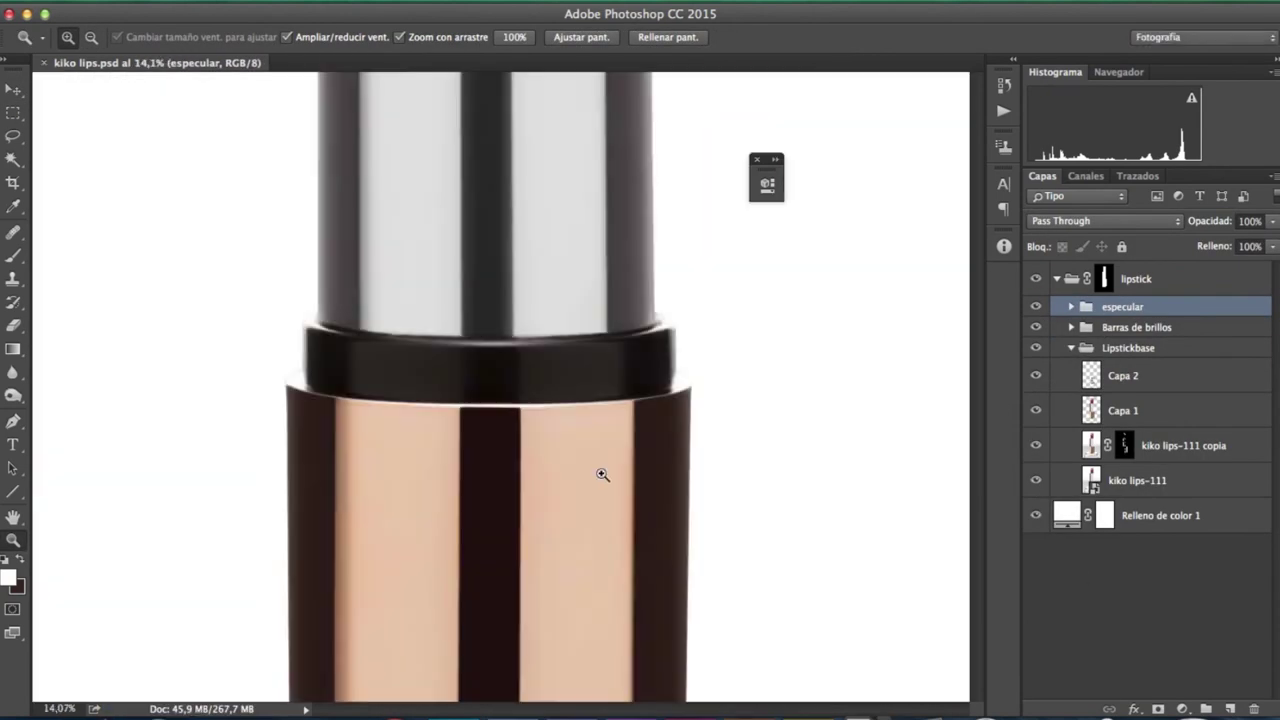
# - Zoom and pan around the metal base to frame the embossed KIKO letters
pyautogui.moveTo(478, 522); pyautogui.dragTo(525, 392)
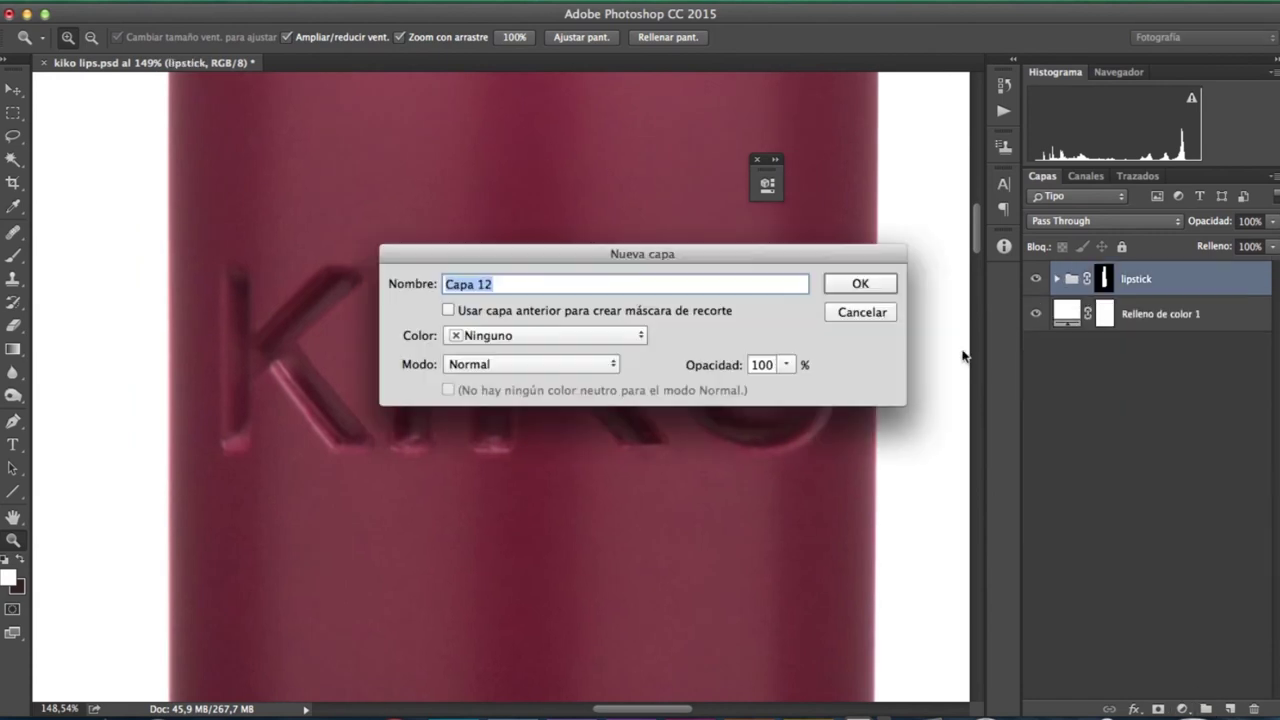
pyautogui.scroll(5, 303, 390)
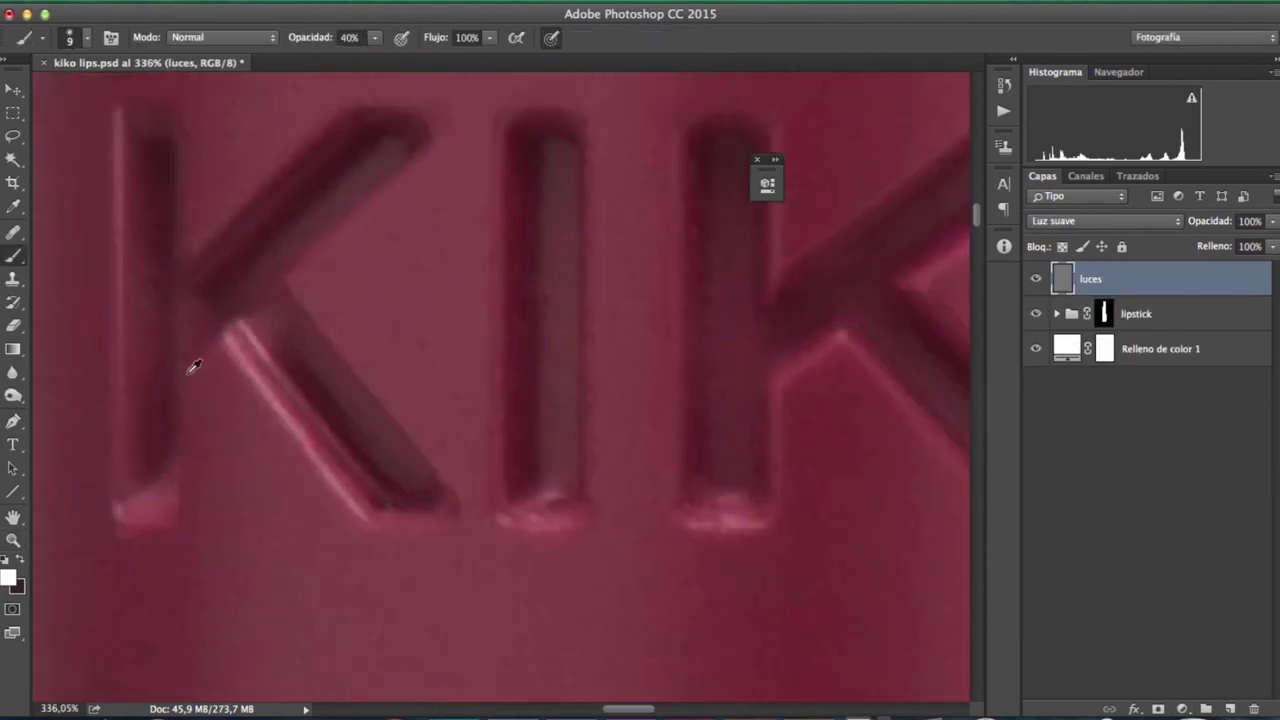
pyautogui.hscroll(5, 498, 124)
pyautogui.scroll(3, 641, 251)
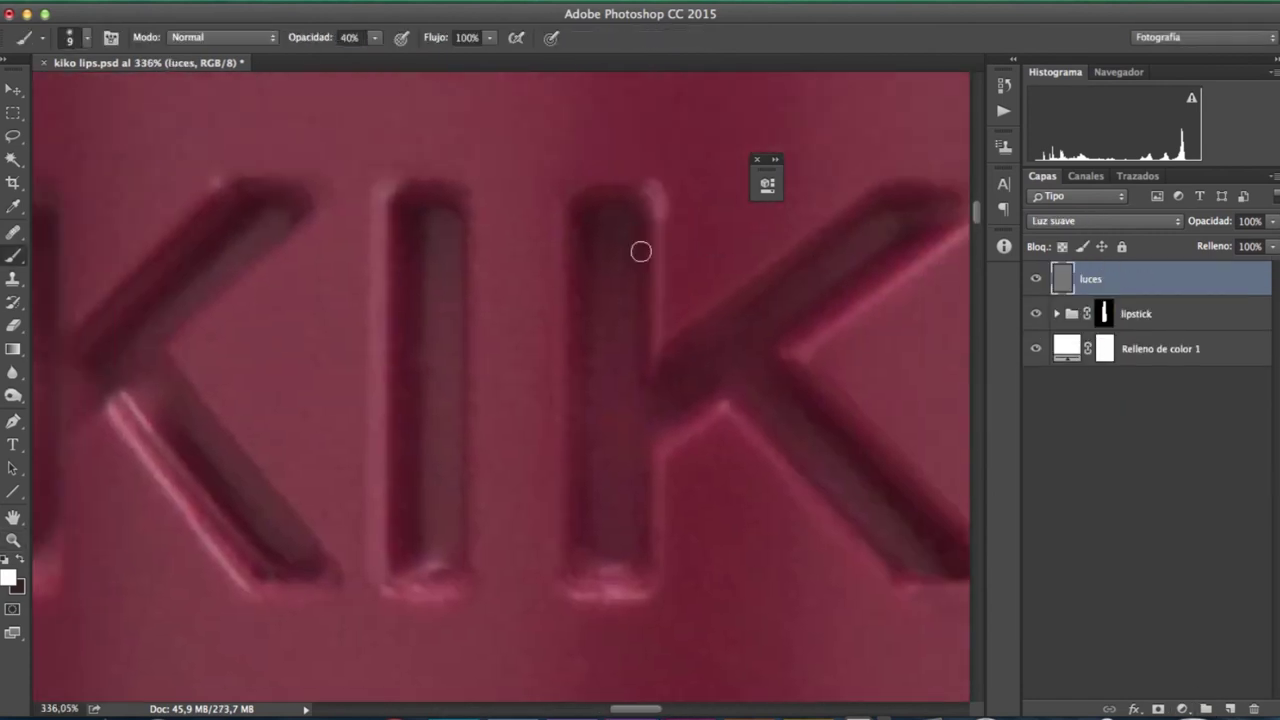
pyautogui.press('z')
pyautogui.scroll(-5, 480, 217)
pyautogui.scroll(3, 500, 349)
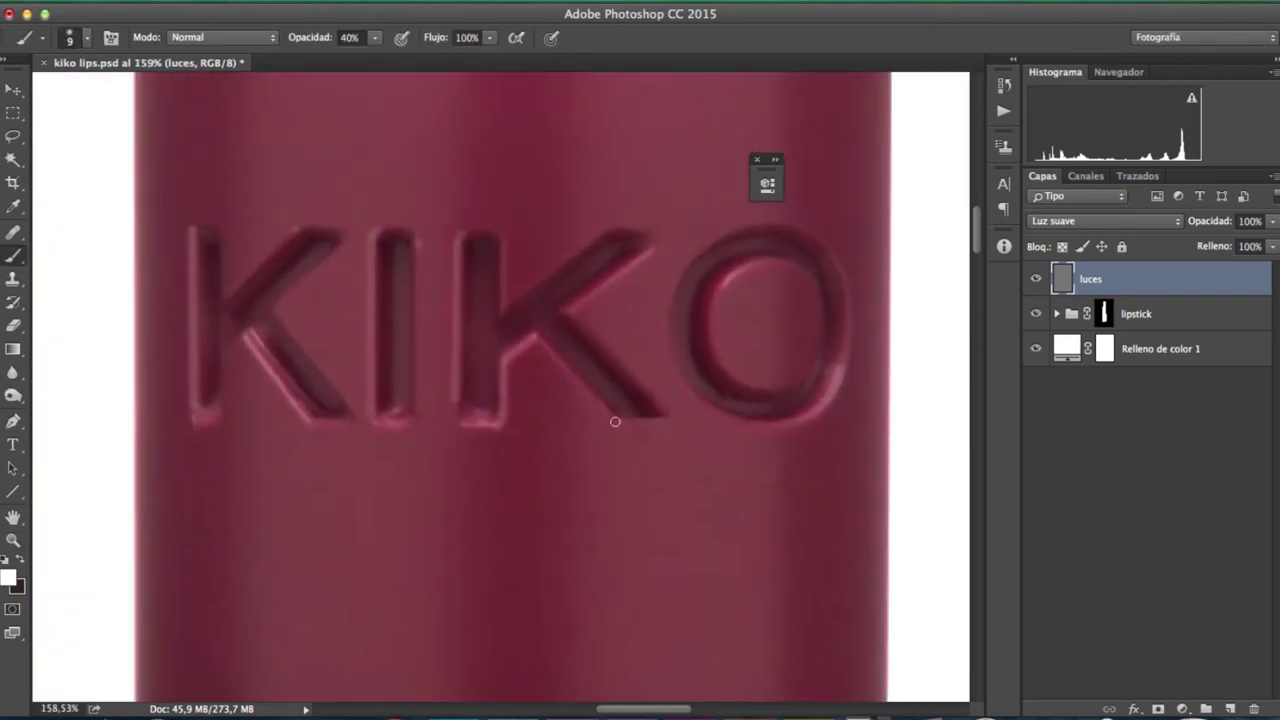
pyautogui.click(14, 541)
pyautogui.scroll(-3, 560, 354)
pyautogui.rightClick(560, 354)
pyautogui.scroll(3, 623, 366)
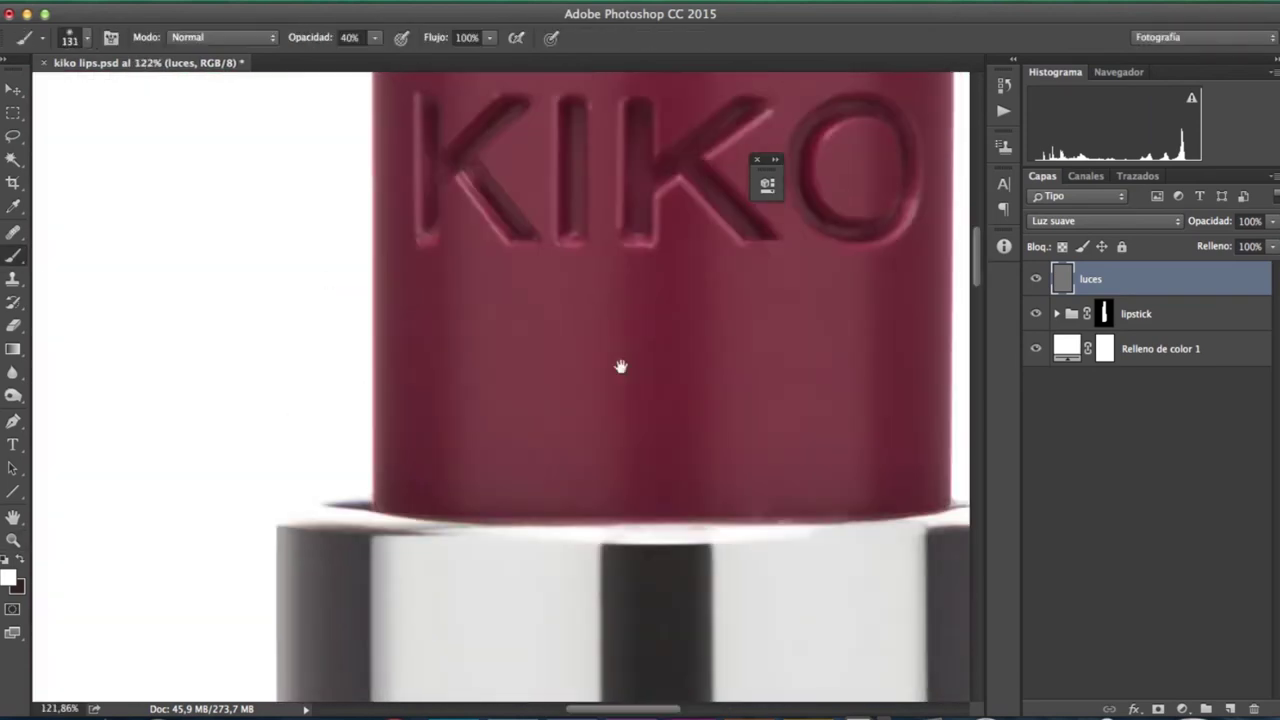
pyautogui.scroll(-5, 523, 209)
pyautogui.scroll(2, 523, 209)
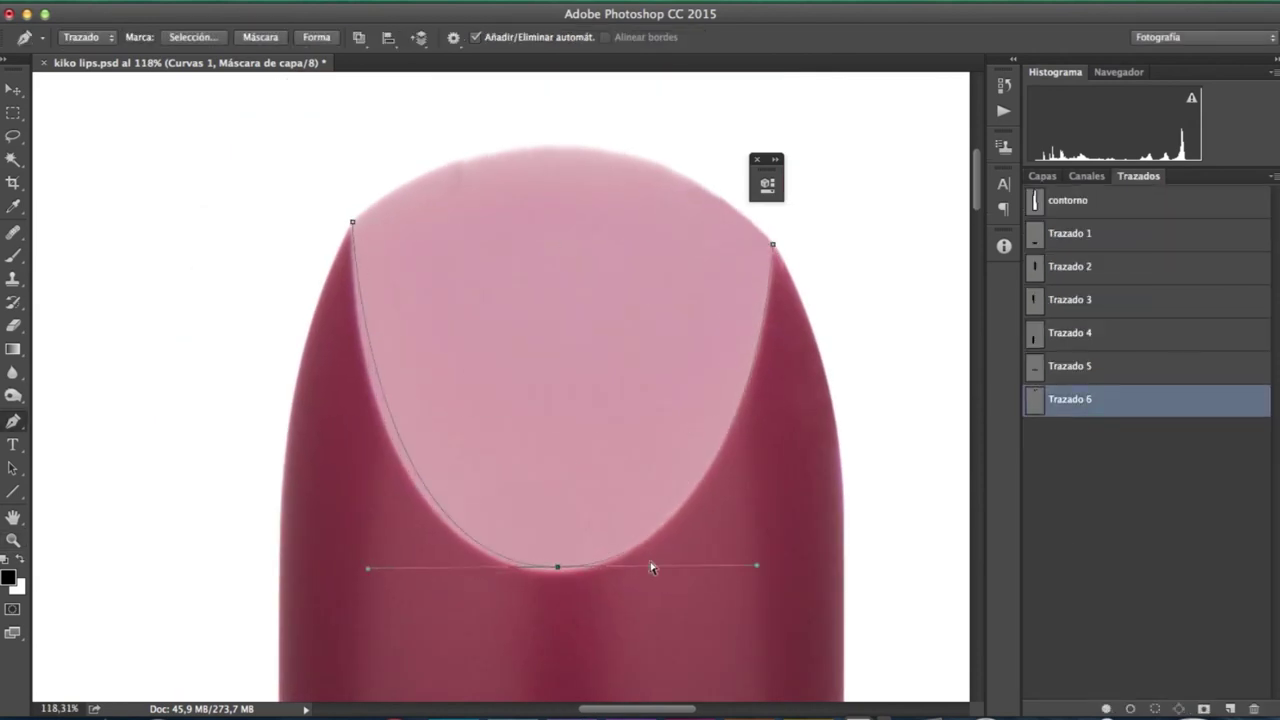
# - Curve a pen path around the lipstick's slanted tip, then select Capa 2 in the base group
pyautogui.moveTo(772, 243); pyautogui.dragTo(837, 458)
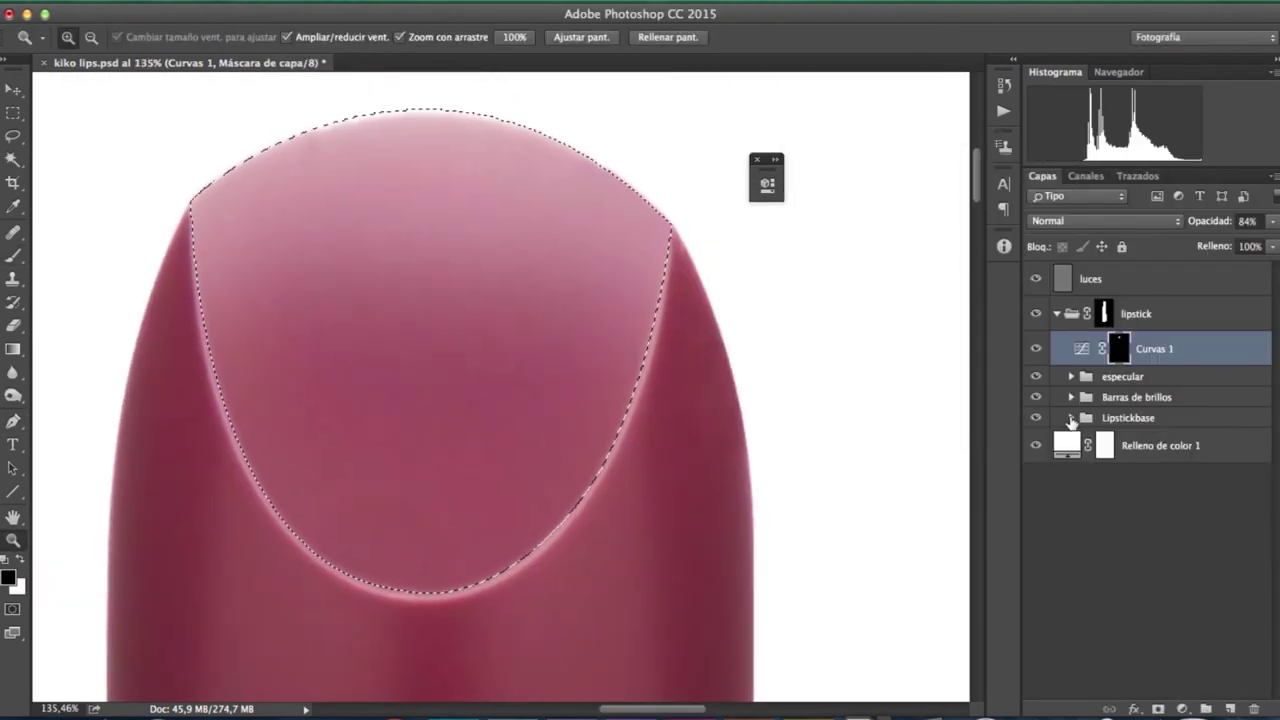
pyautogui.click(1070, 418)
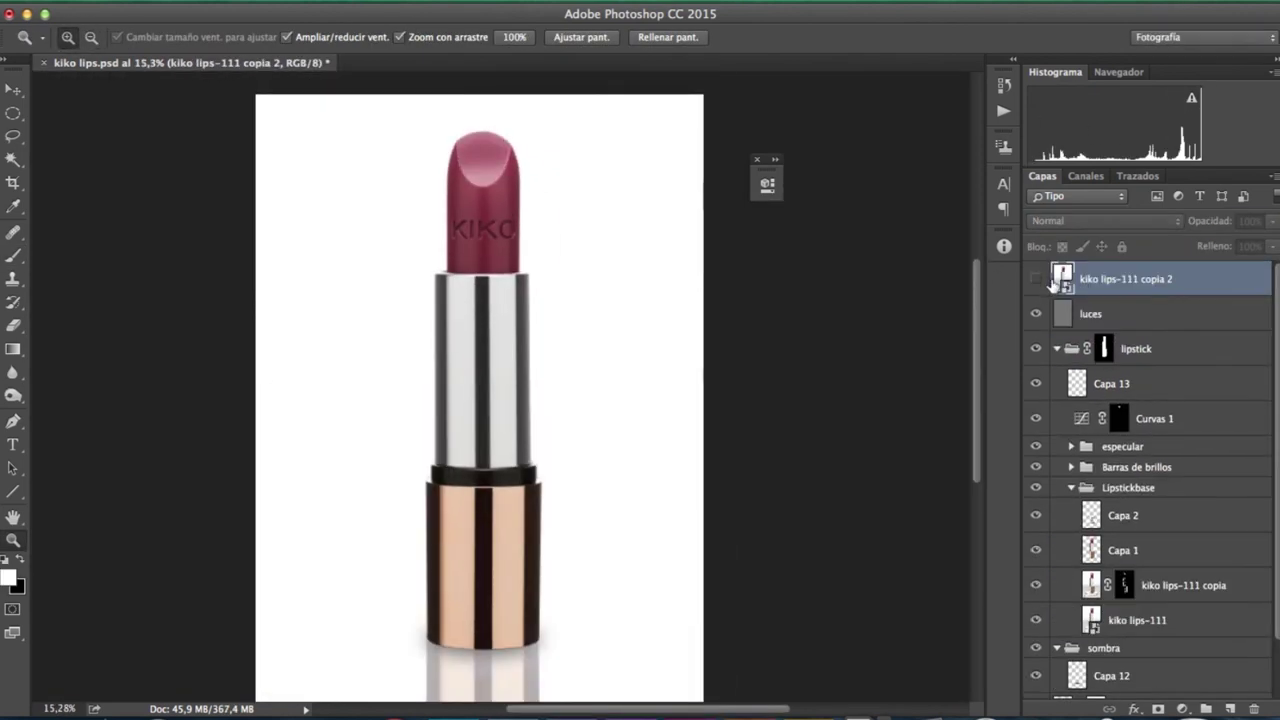
# - Add a Niveles 1 Levels adjustment layer above all other layers
pyautogui.click(1182, 467)
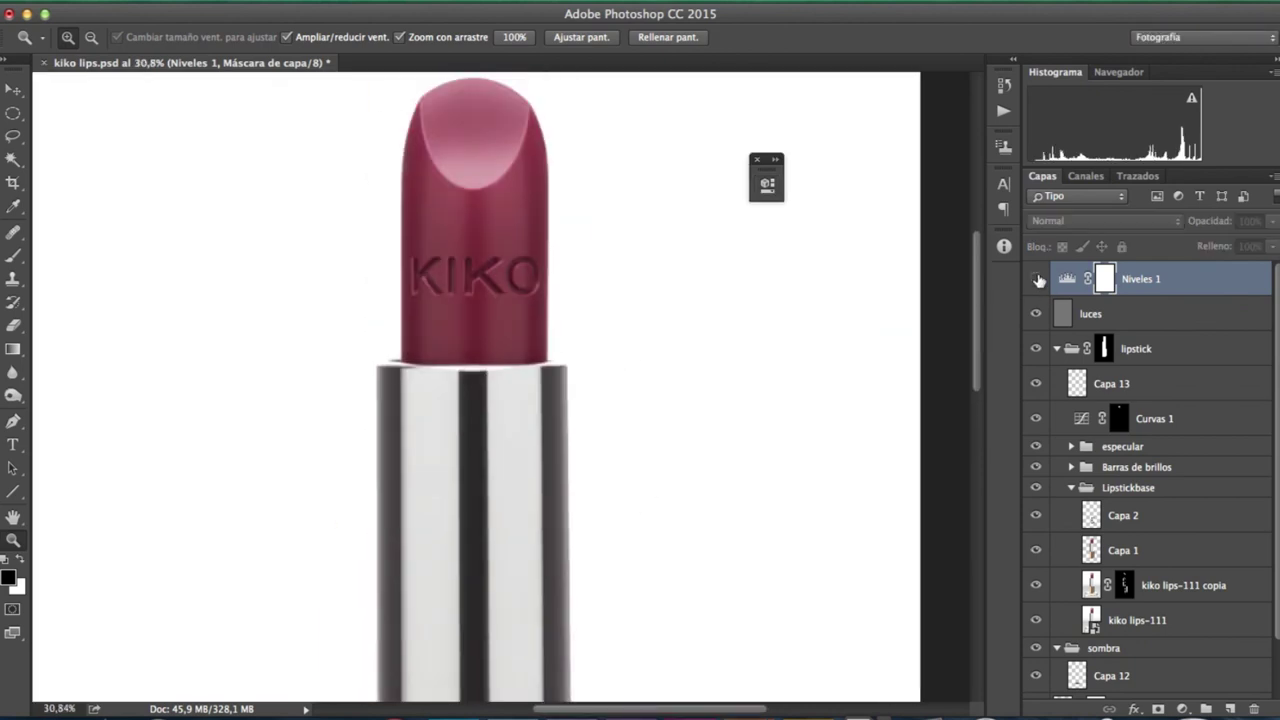